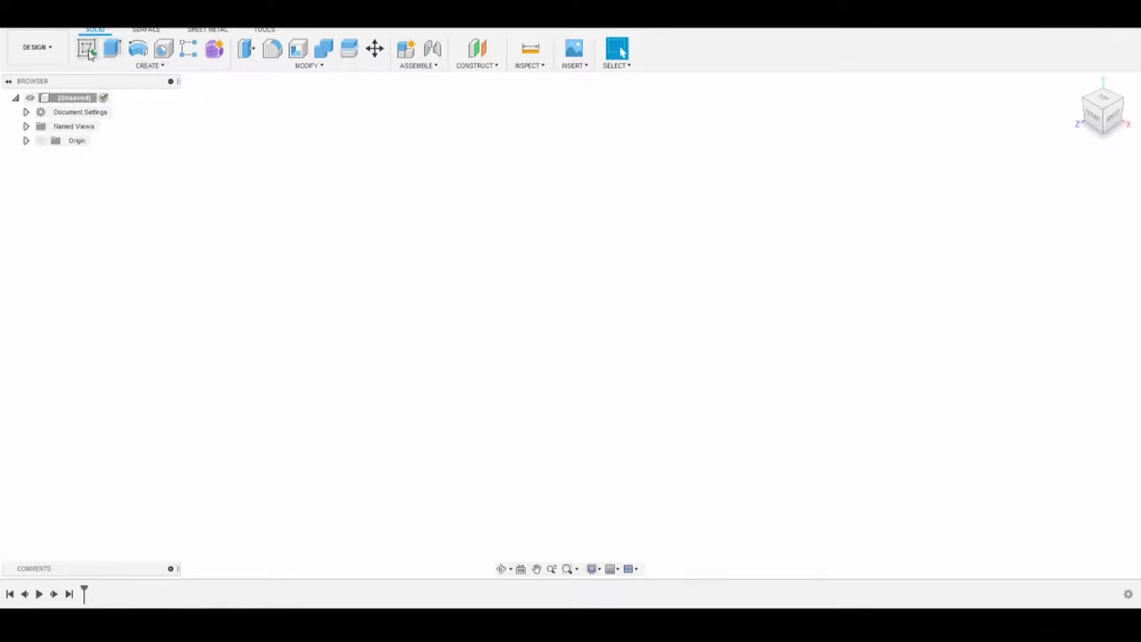
- Start a sketch on the horizontal origin plane and draw a circle about 43 mm in diameter centred on the origin
left_click(87, 52)
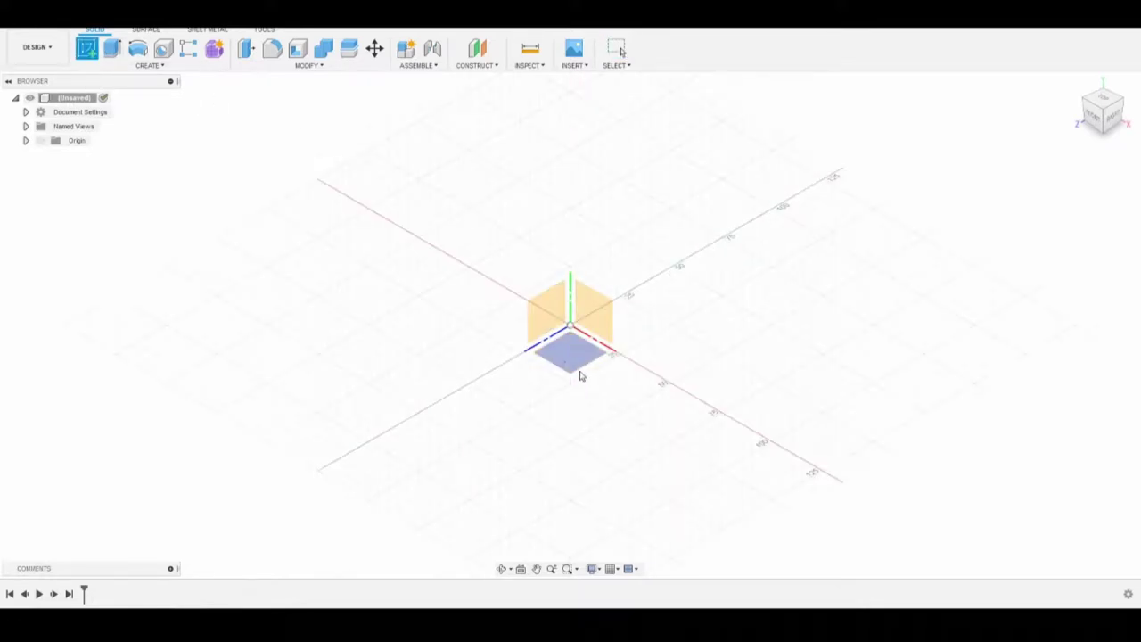
left_click(576, 366)
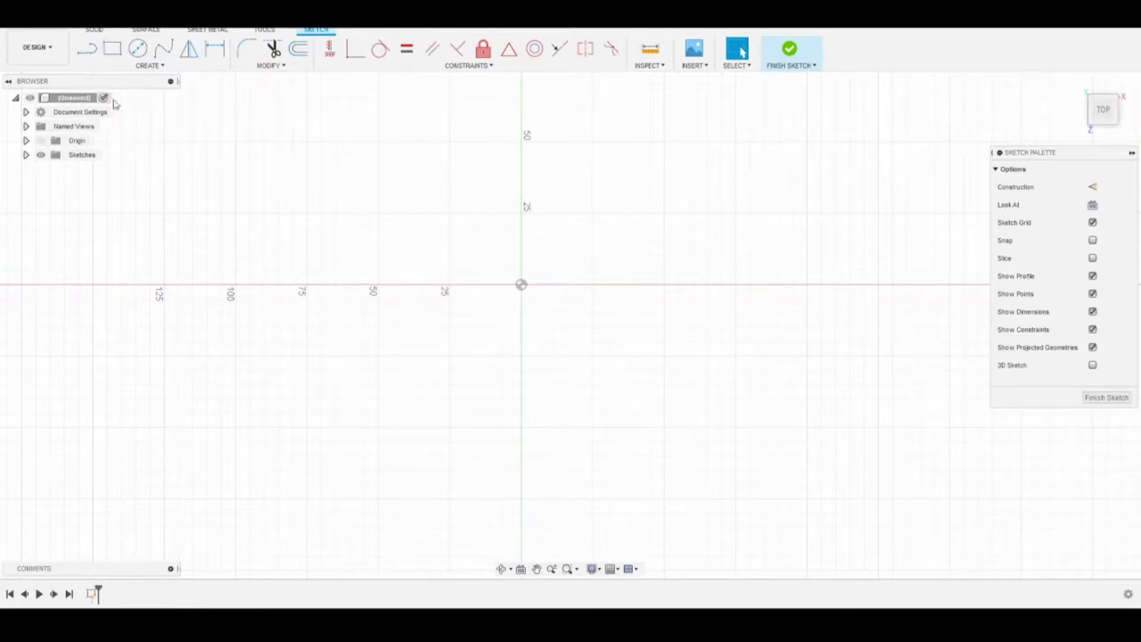
left_click(138, 52)
left_click(522, 286)
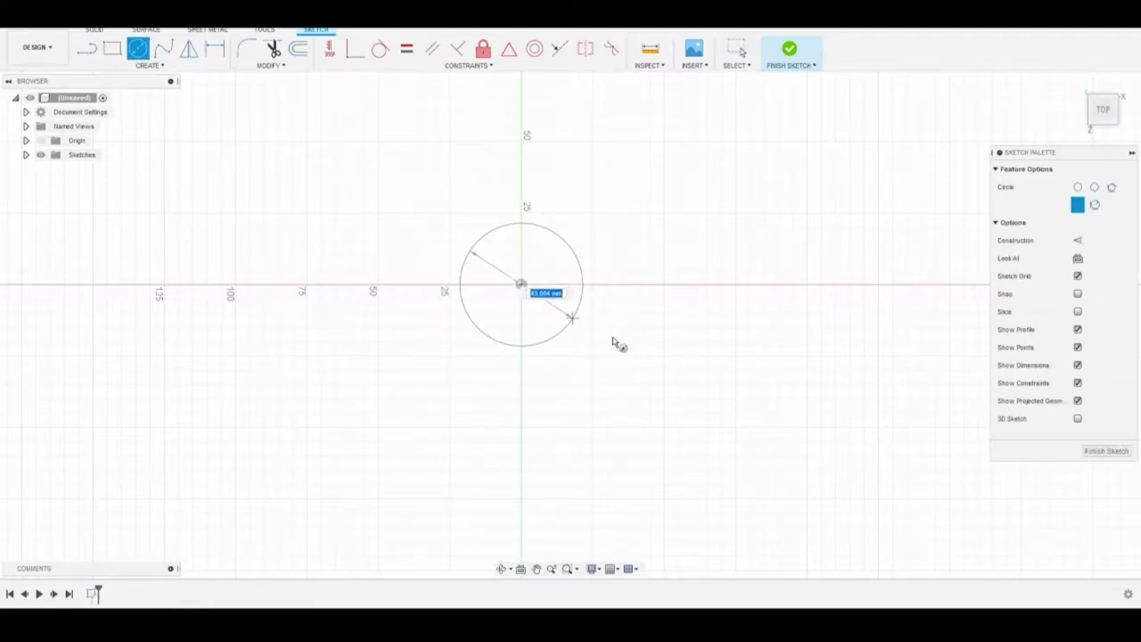
key("Return")
- Dimension the circle's diameter as 6.5 mm
key("d")
left_click(582, 292)
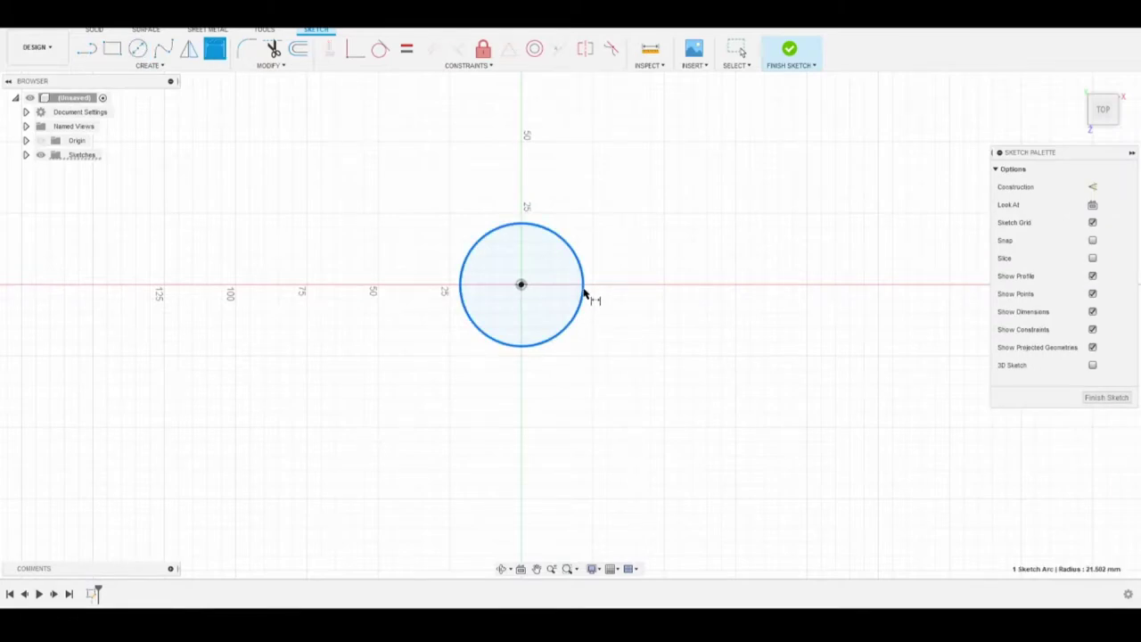
left_click(618, 305)
type("6.5")
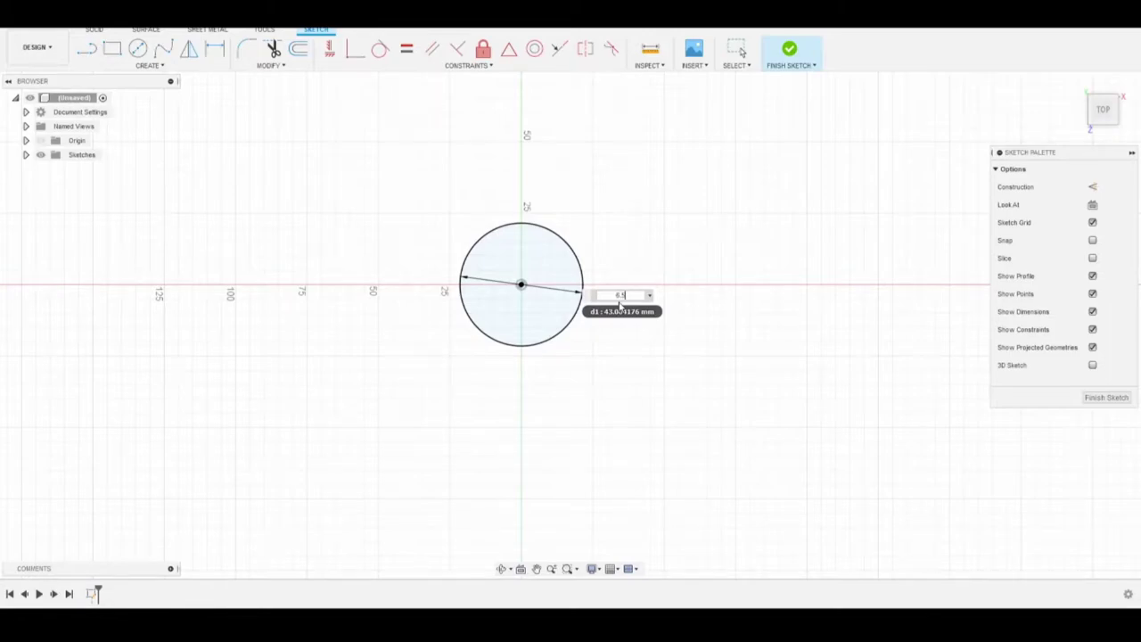
key("Return")
scroll(454, 349, "up", 10)
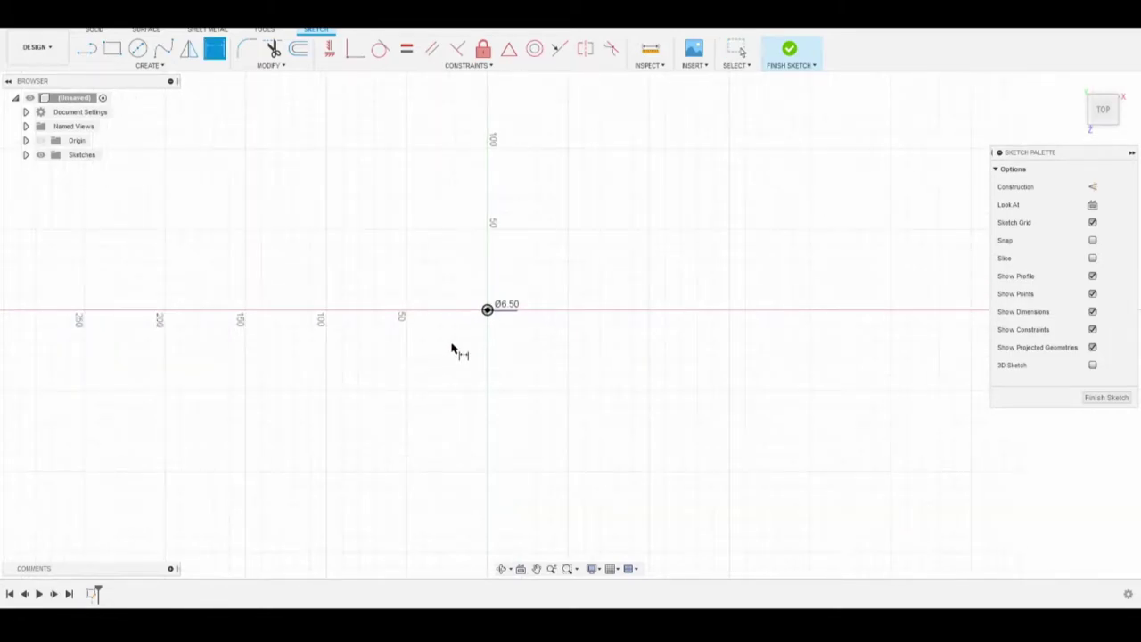
scroll(588, 274, "up", 3)
mouse_move(626, 395)
middle_mouse_down()
mouse_move(836, 306)
mouse_move(790, 357)
middle_mouse_up()
scroll(766, 370, "up", 1)
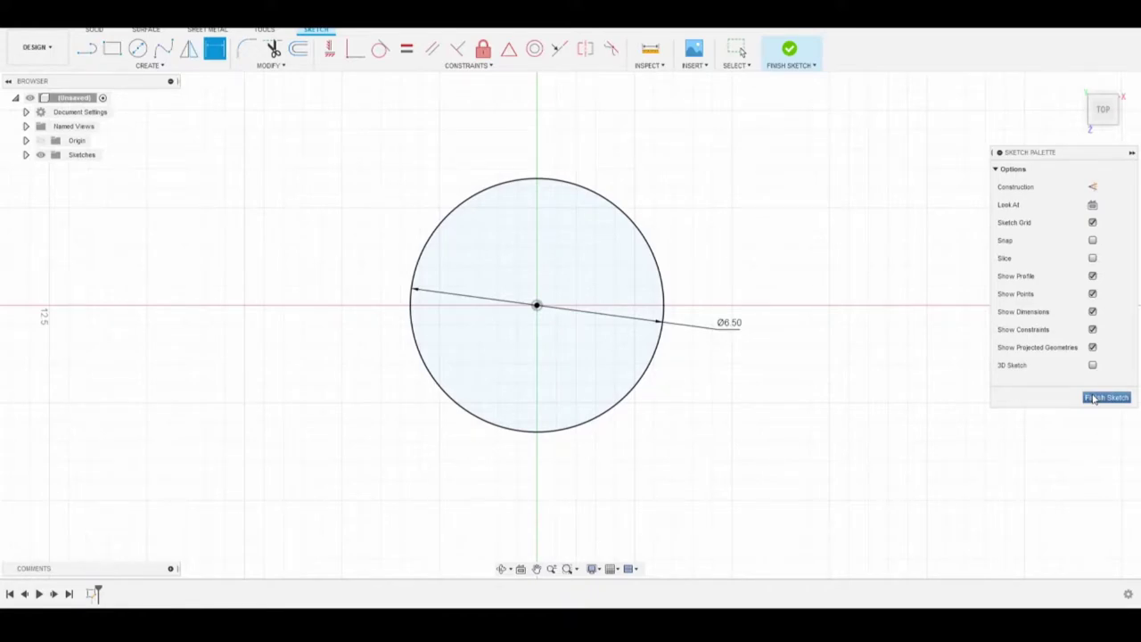
- Sketch a two-point rectangle about 20 mm wide and 18 mm high enclosing the circle
left_click(111, 48)
scroll(650, 285, "down", 5)
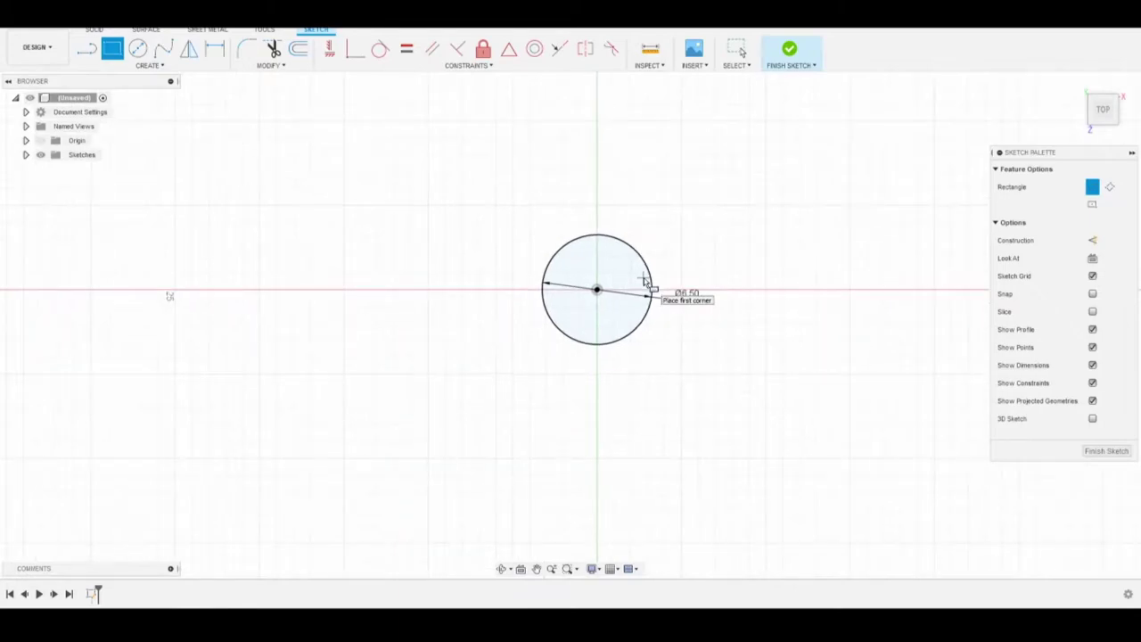
scroll(645, 284, "down", 3)
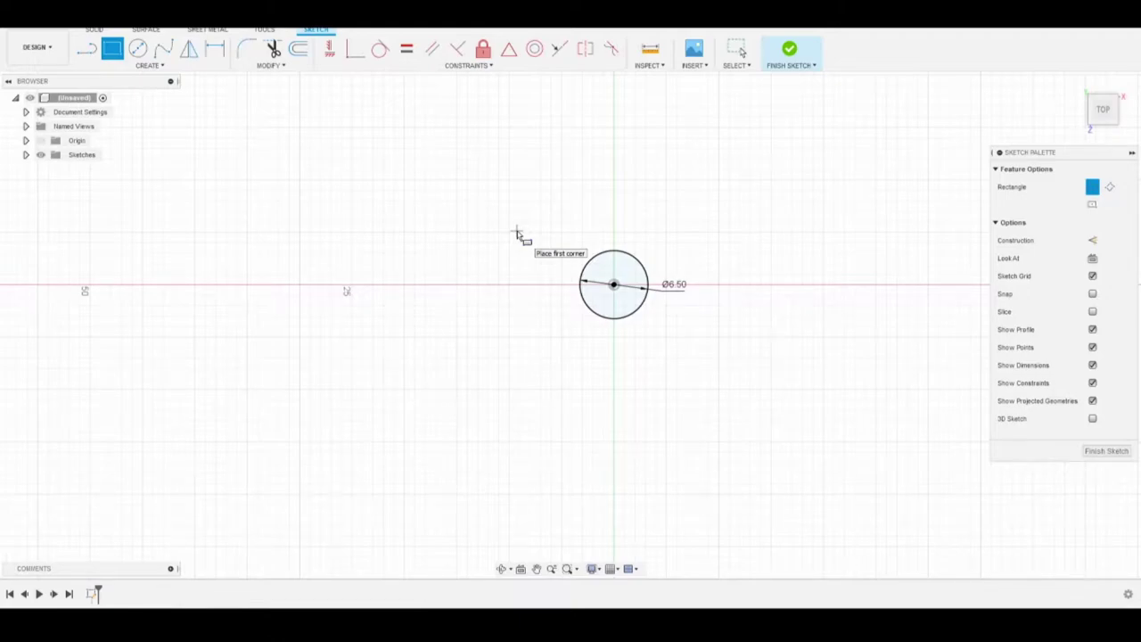
left_click(527, 206)
left_click(738, 397)
- Dimension the rectangle as 30 mm high and 30 mm wide
key("e")
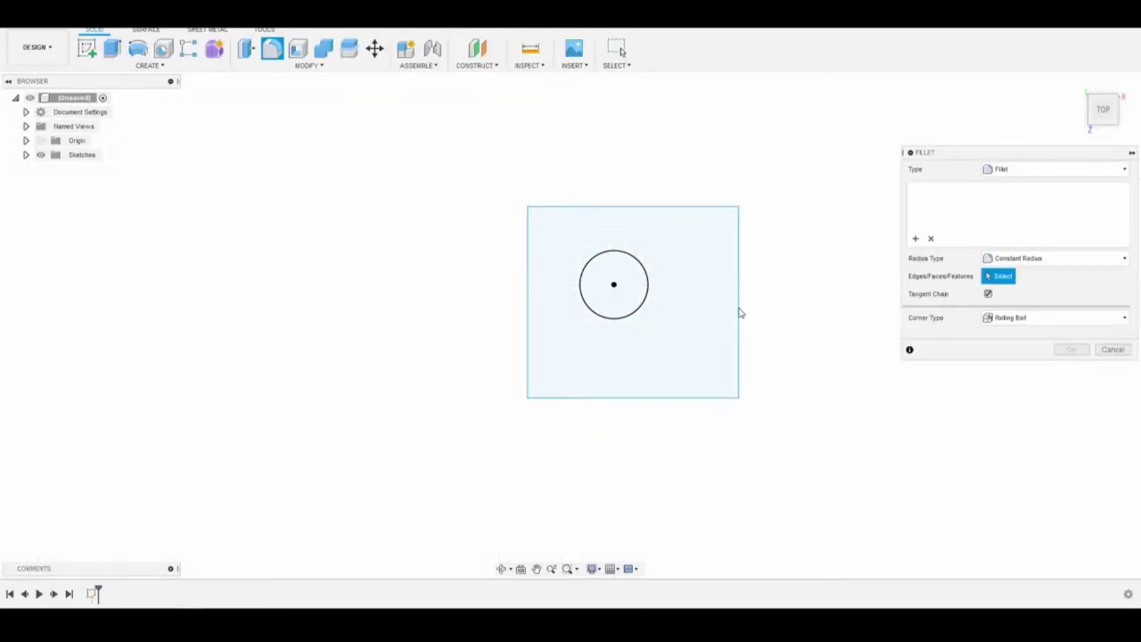
left_click(1112, 349)
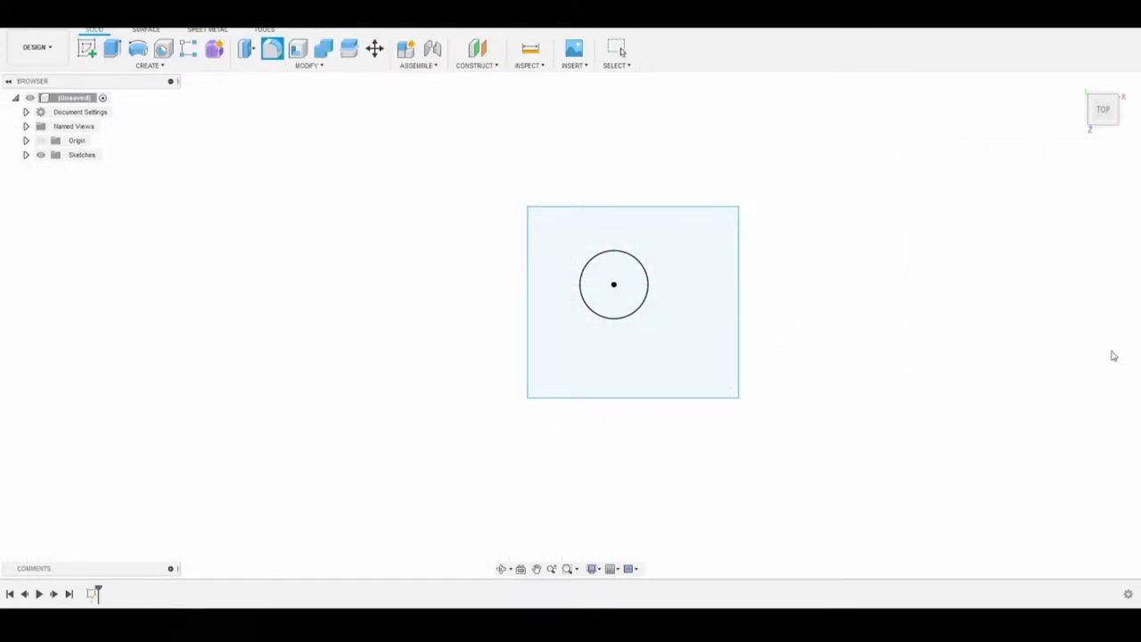
left_click(740, 302)
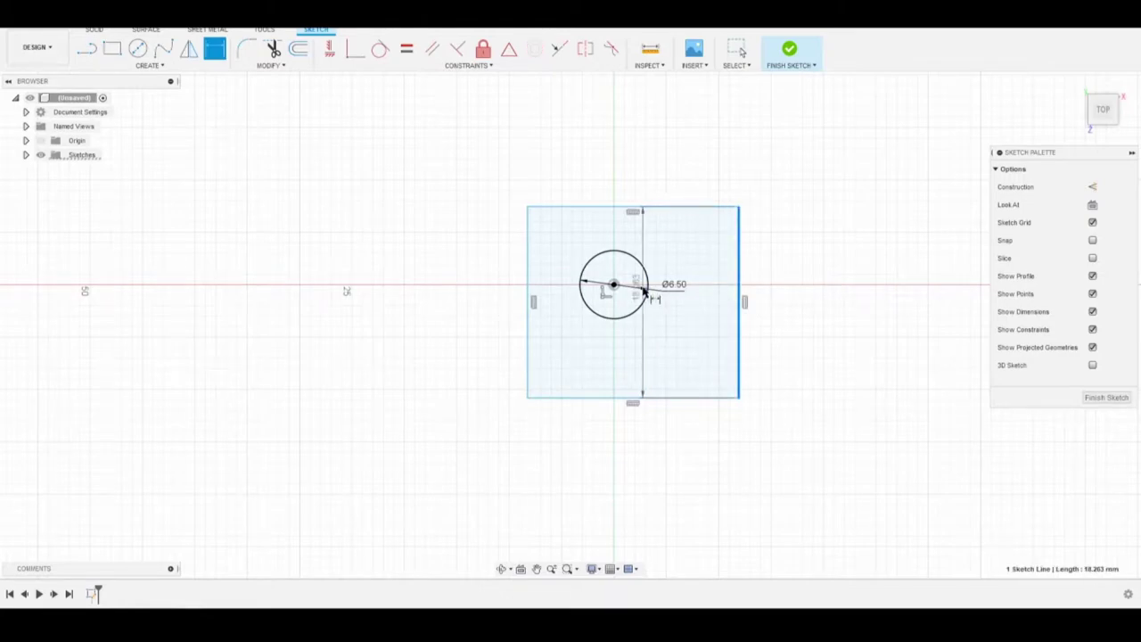
left_click(774, 321)
type("30")
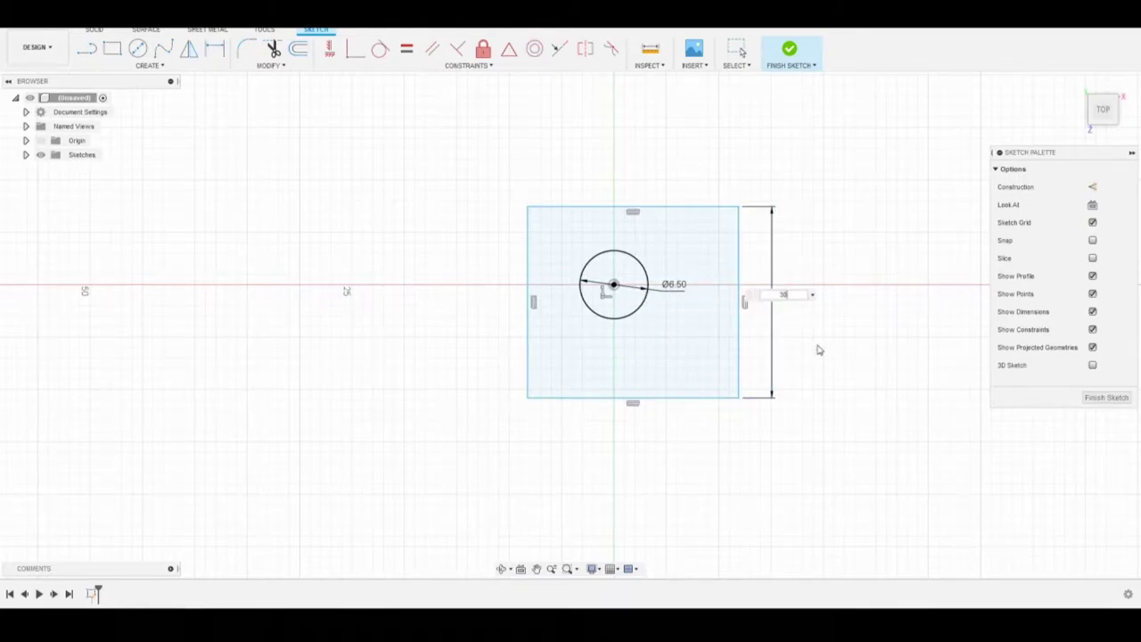
key("Return")
left_click(642, 209)
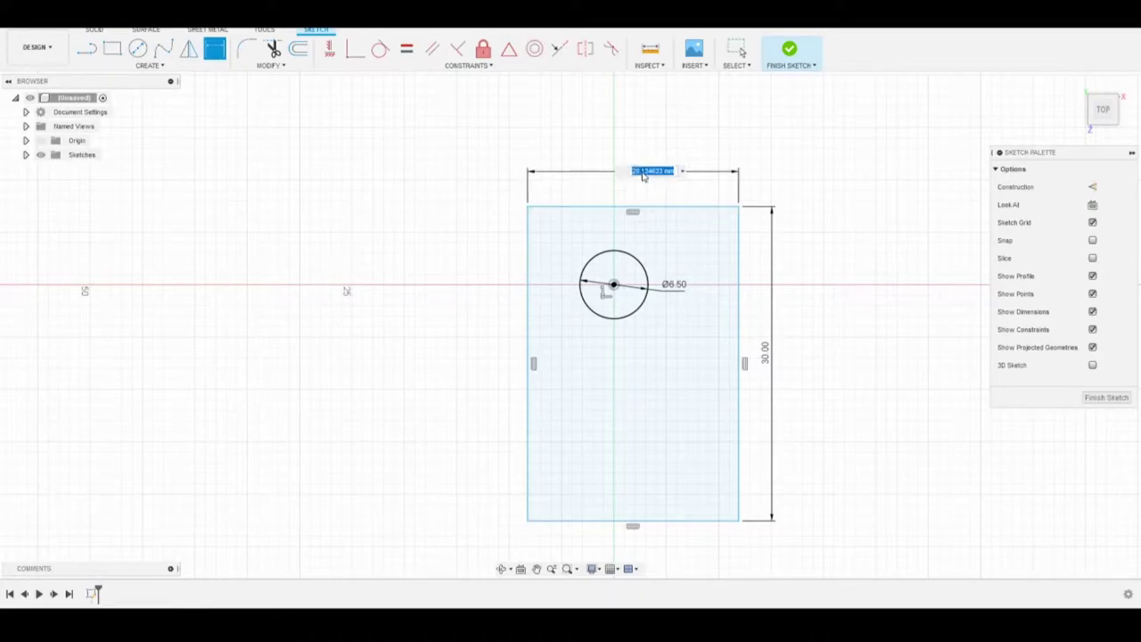
left_click(644, 174)
type("30")
key("Return")
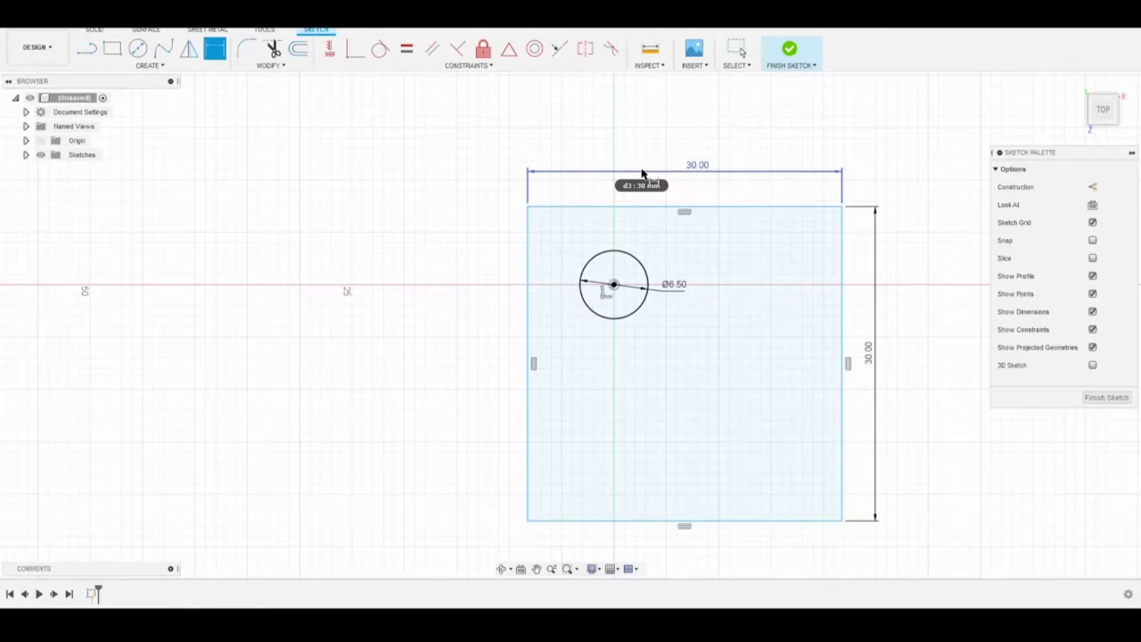
- Set the rectangle's height to 10.5 mm and move the rectangle so it sits roughly centred around the circle
double_click(869, 355)
type("10.5")
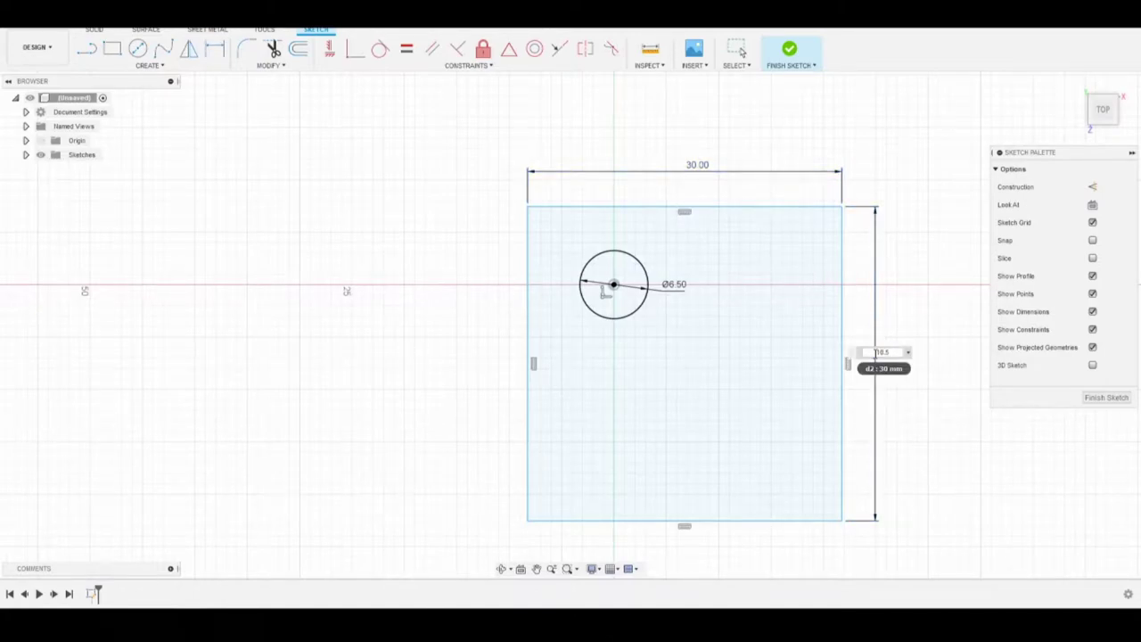
key("Return")
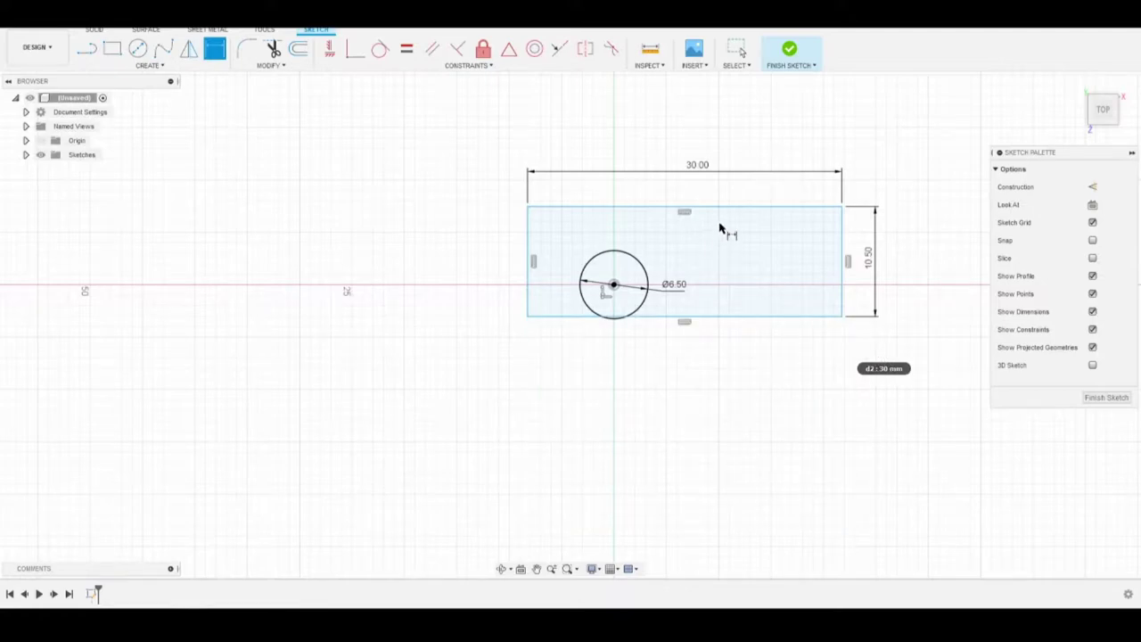
left_click(700, 207)
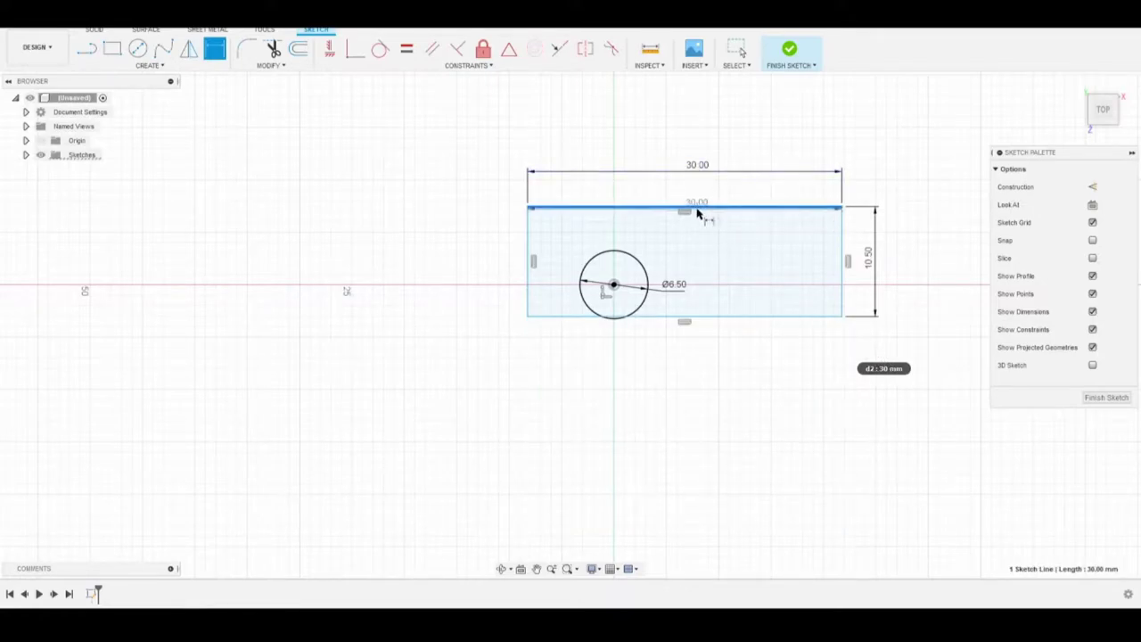
key("Escape")
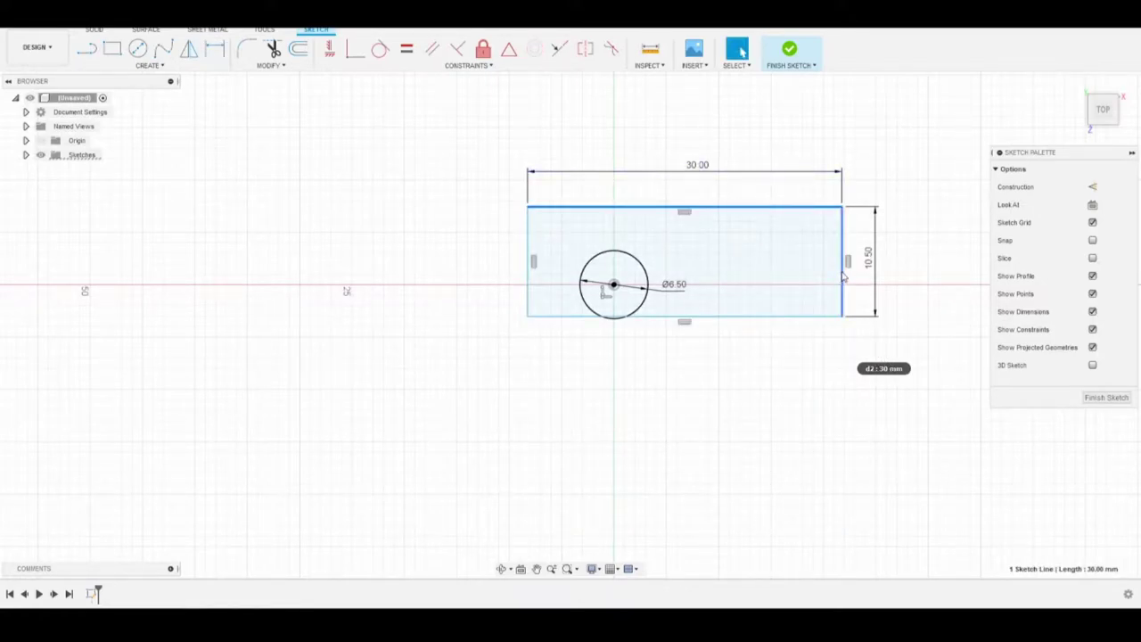
mouse_move(843, 268)
left_mouse_down()
mouse_move(822, 290)
mouse_move(756, 284)
mouse_move(767, 287)
left_mouse_up()
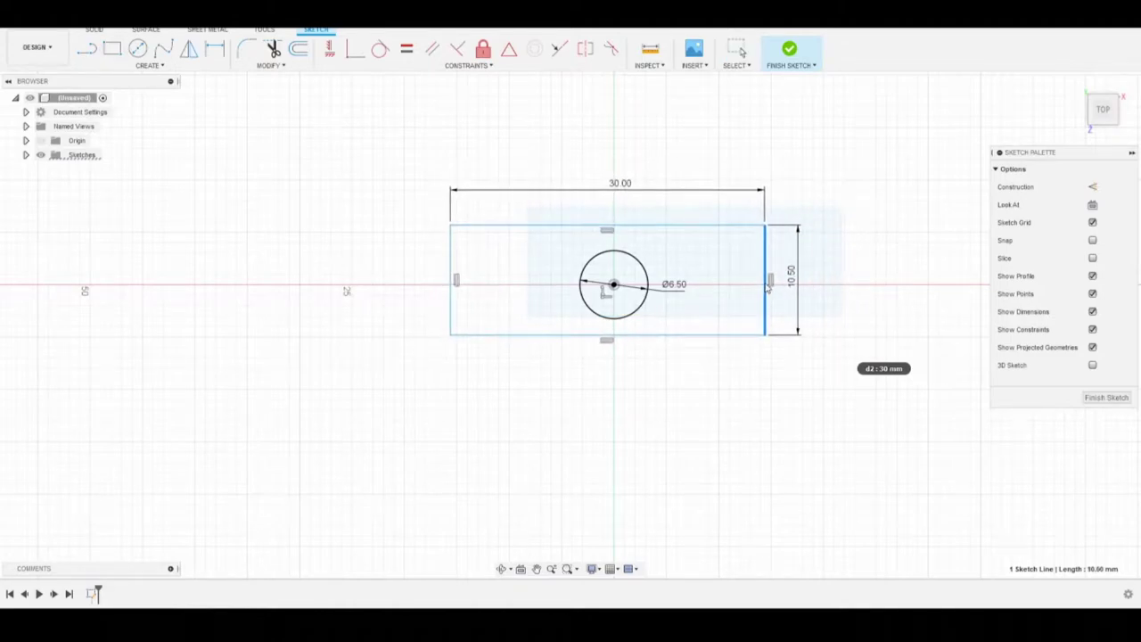
- Dimension the distance from the circle's centre to the rectangle's right edge as 15 mm
key("d")
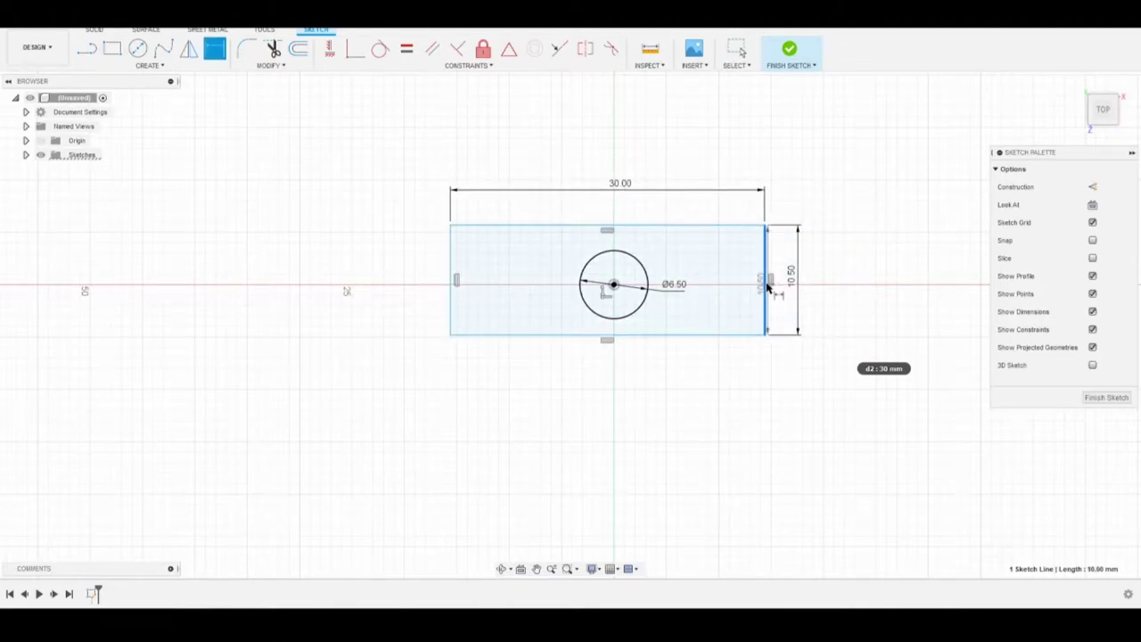
left_click(614, 285)
left_click(709, 265)
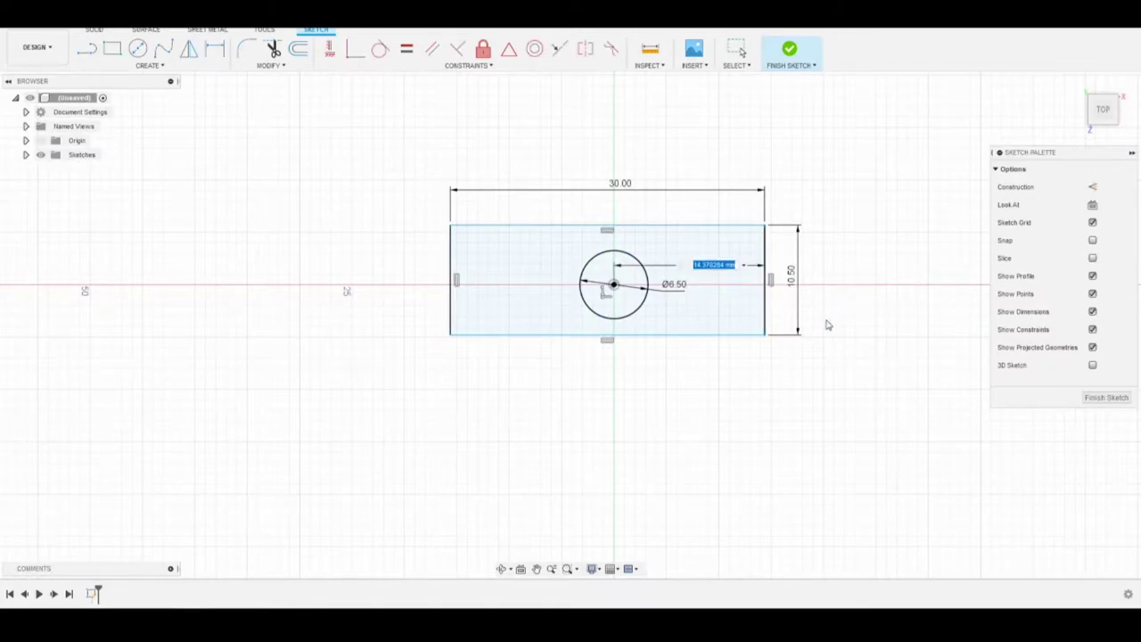
type("15")
key("Return")
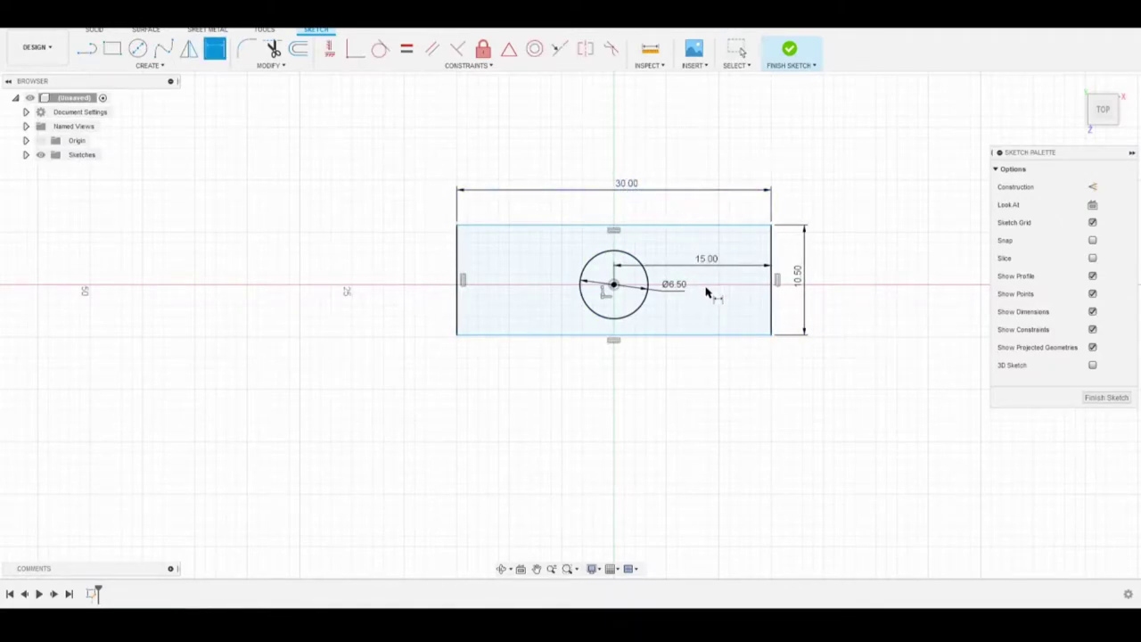
- Dimension the circle's centre to the rectangle's lower edge as 10.5/2 mm and shift that dimension clear of the diameter label
left_click(614, 285)
left_click(704, 336)
left_click(693, 305)
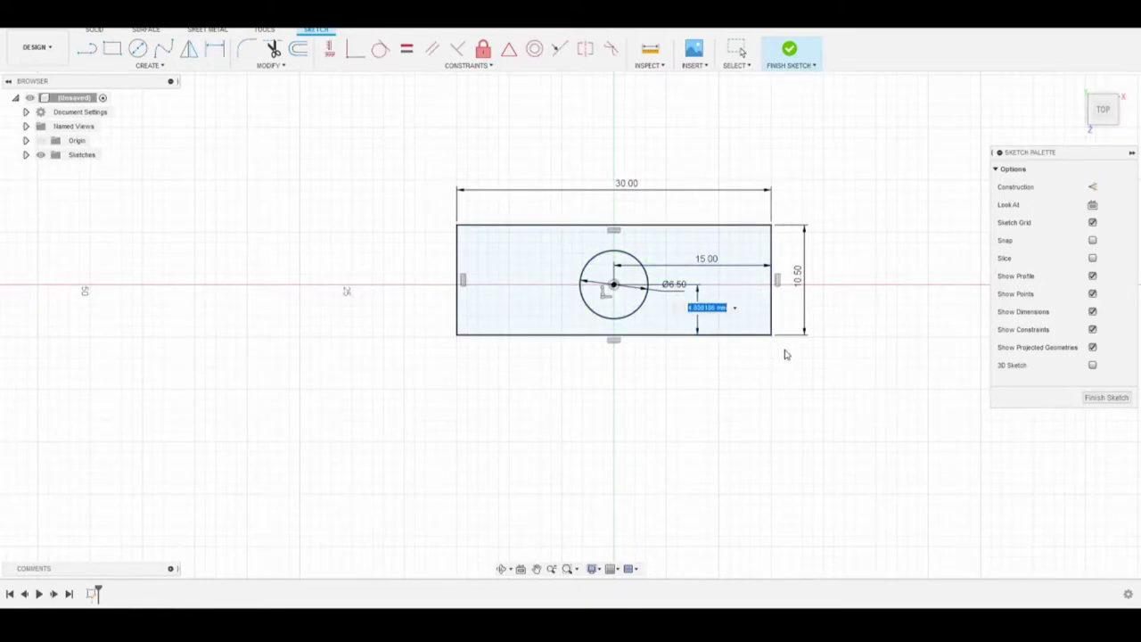
type("10")
type(".50")
key("Return")
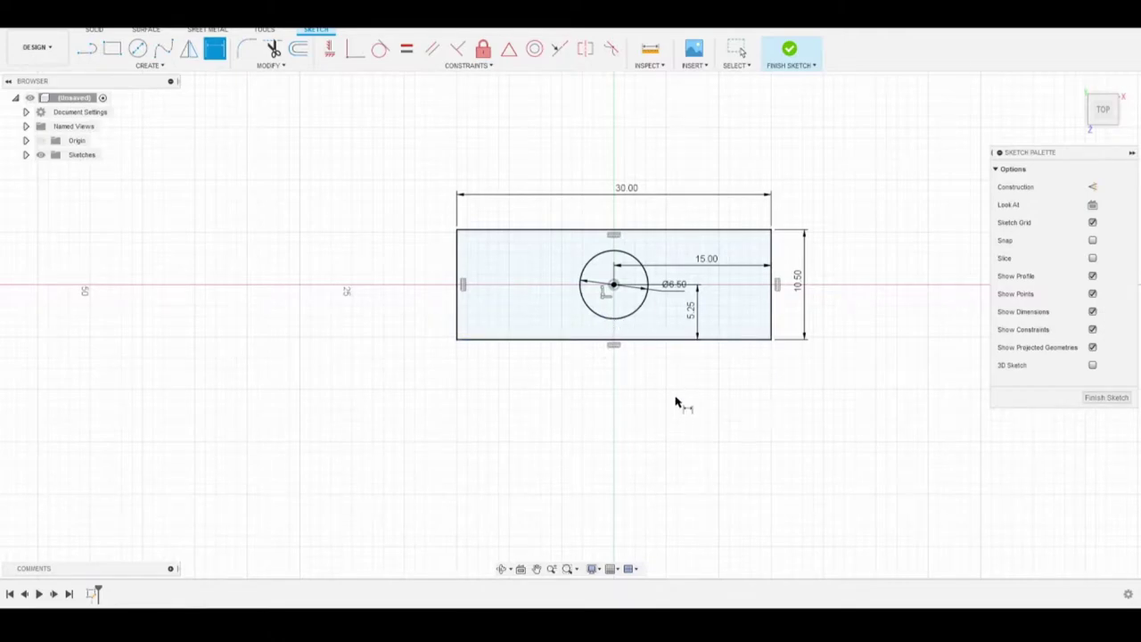
left_click_drag(701, 328, 730, 323)
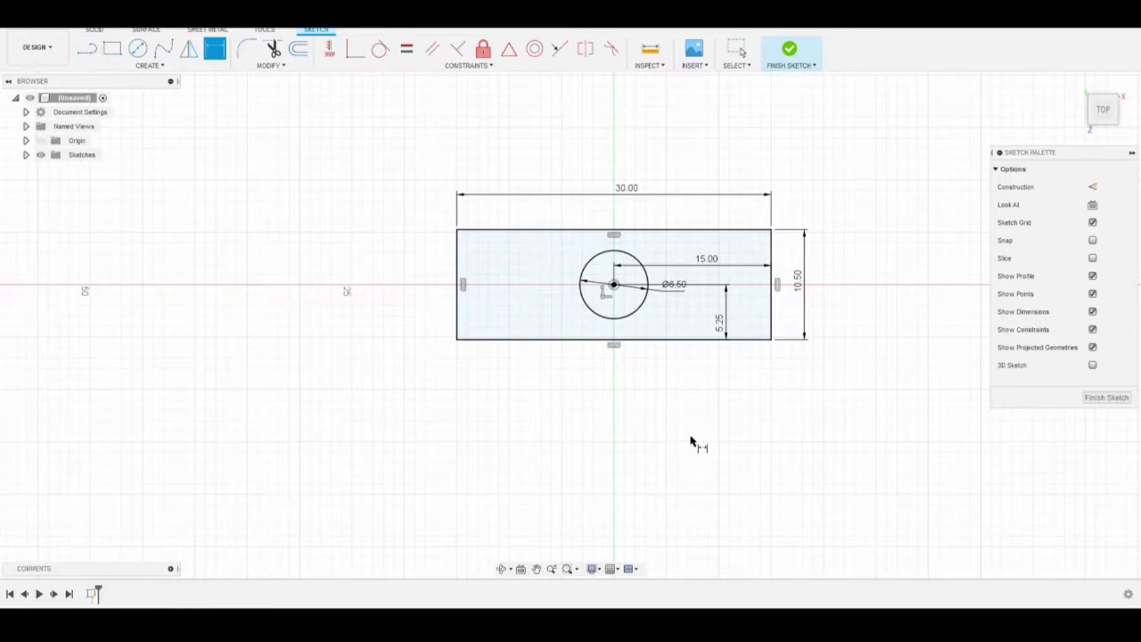
double_click(722, 326)
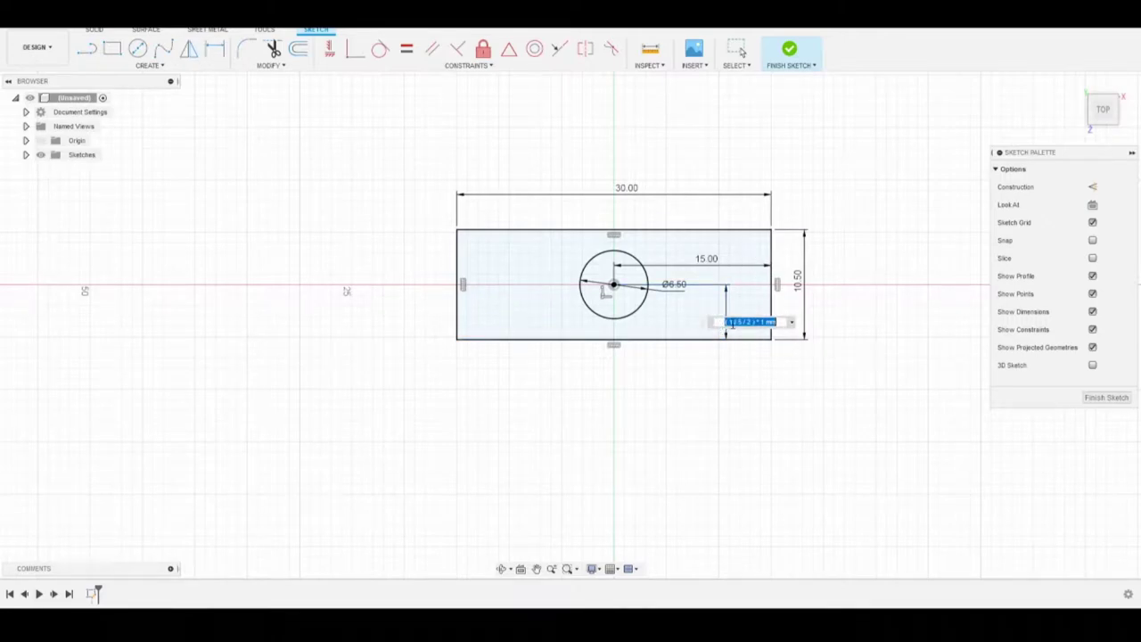
key("Return")
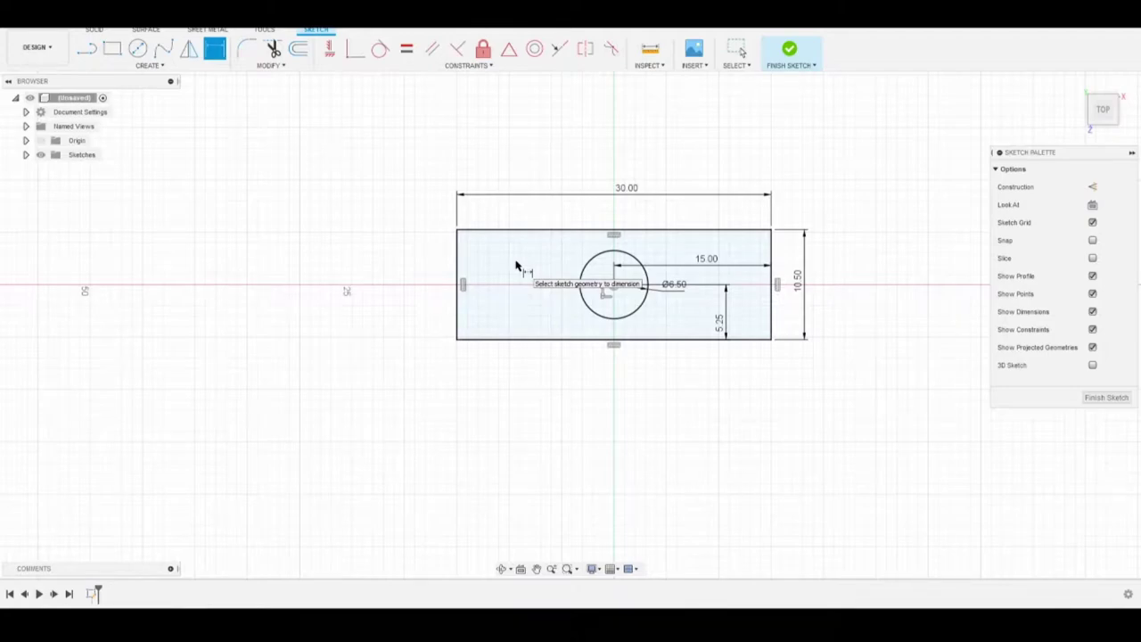
- Sketch a narrow full-height rectangle about 1.6 mm wide against the outside of each short end of the main rectangle
left_click(112, 48)
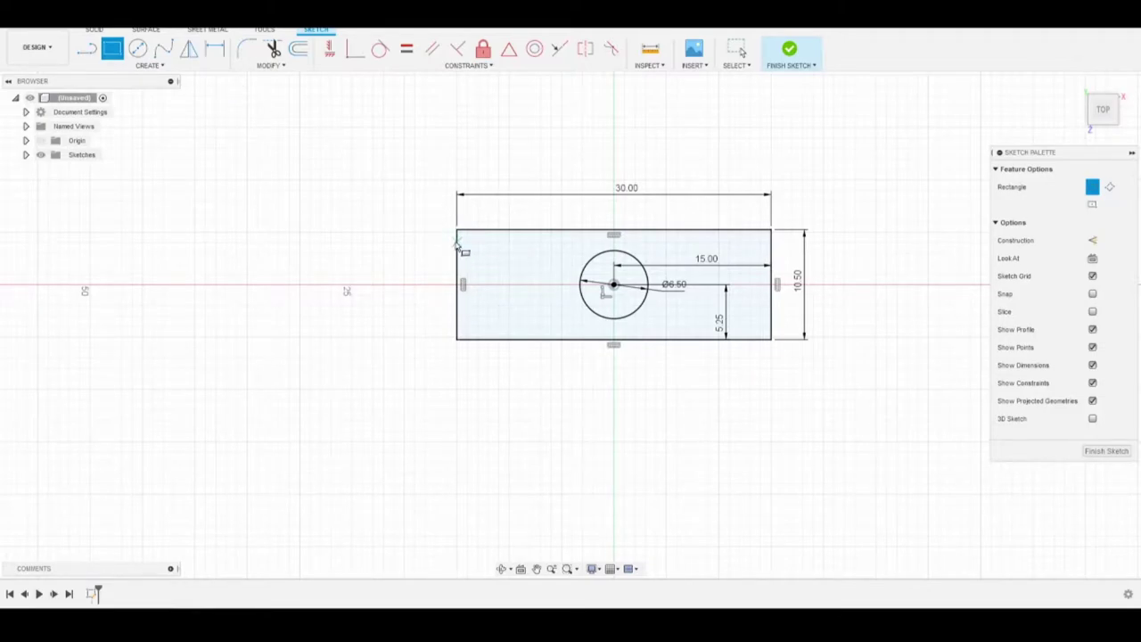
left_click(457, 230)
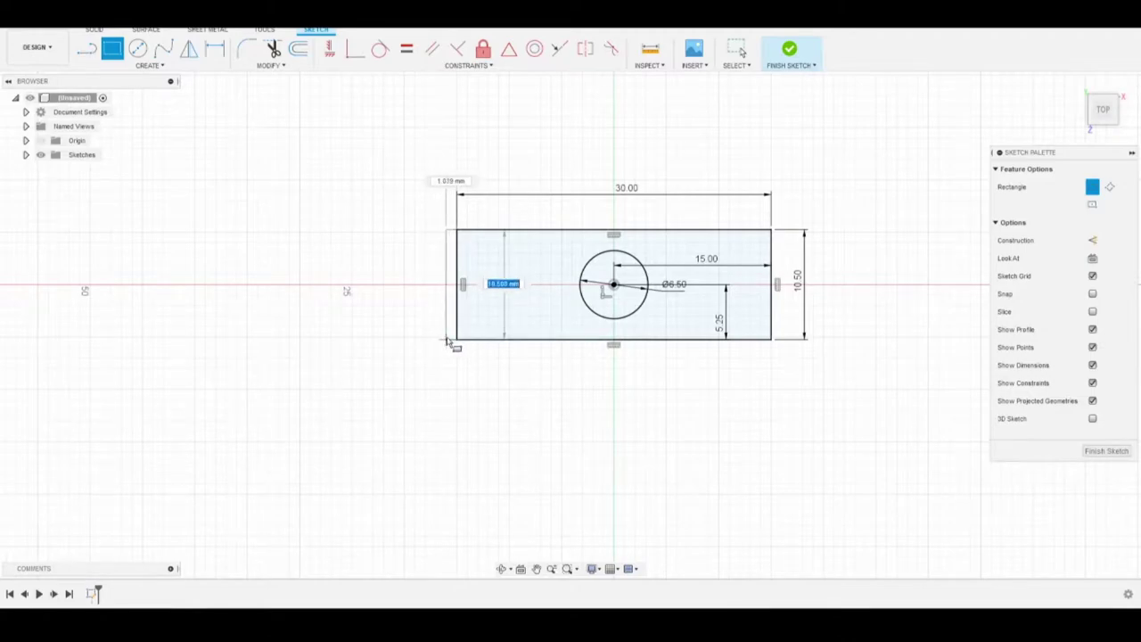
left_click(439, 340)
left_click(771, 230)
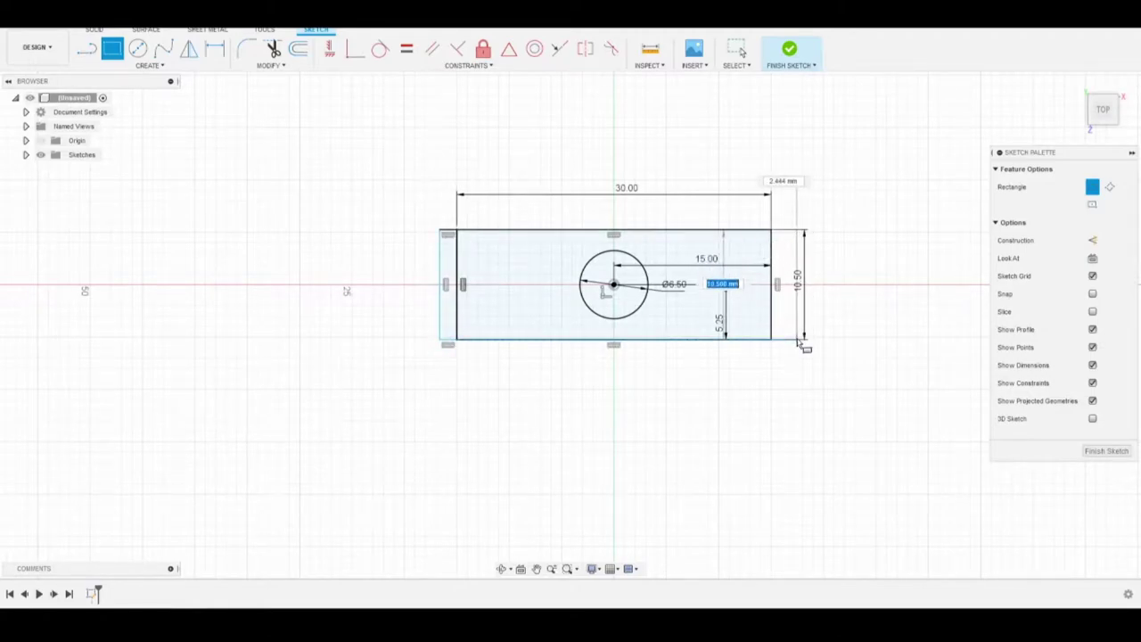
left_click(788, 339)
key("Escape")
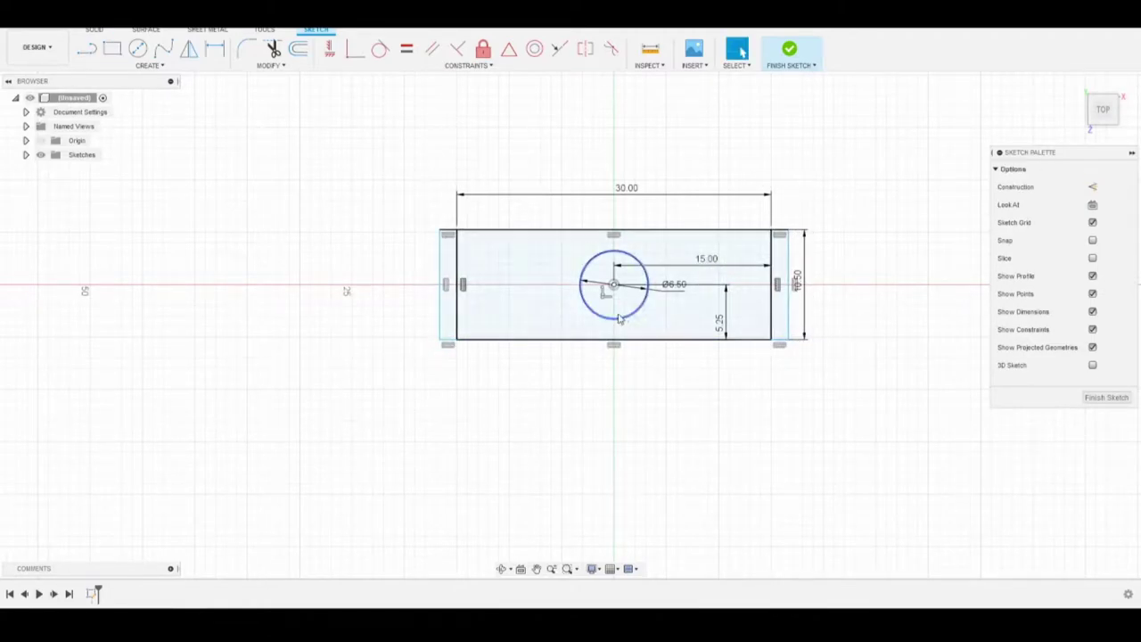
- Dimension the width of the narrow rectangle at the left end as 3 mm
key("d")
left_click(440, 285)
left_click(457, 283)
left_click(437, 197)
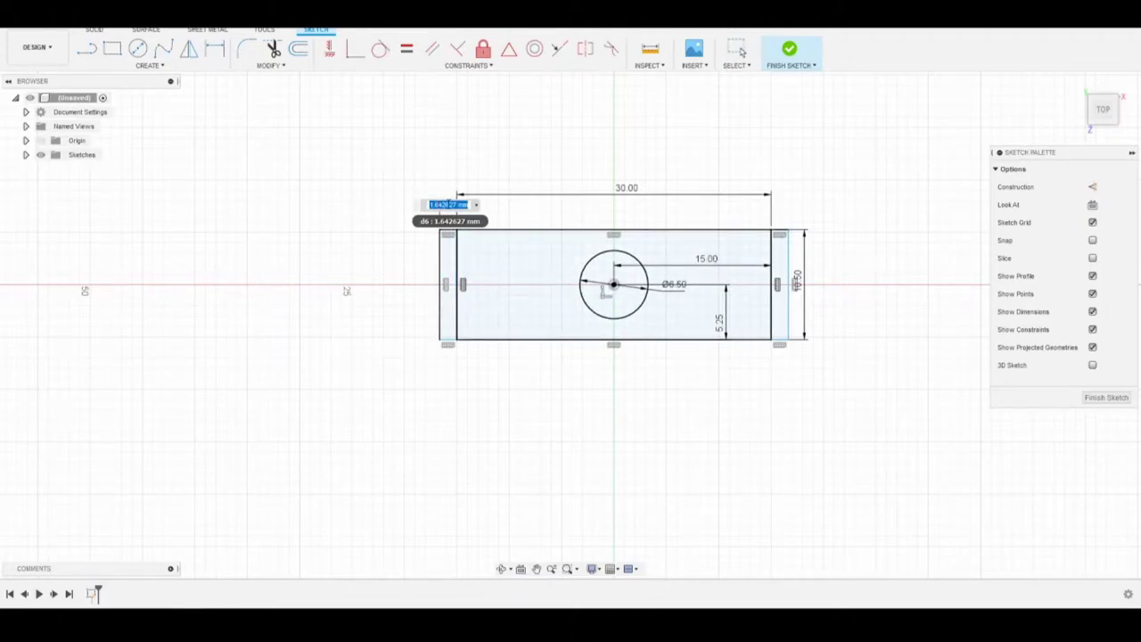
type("3")
key("Return")
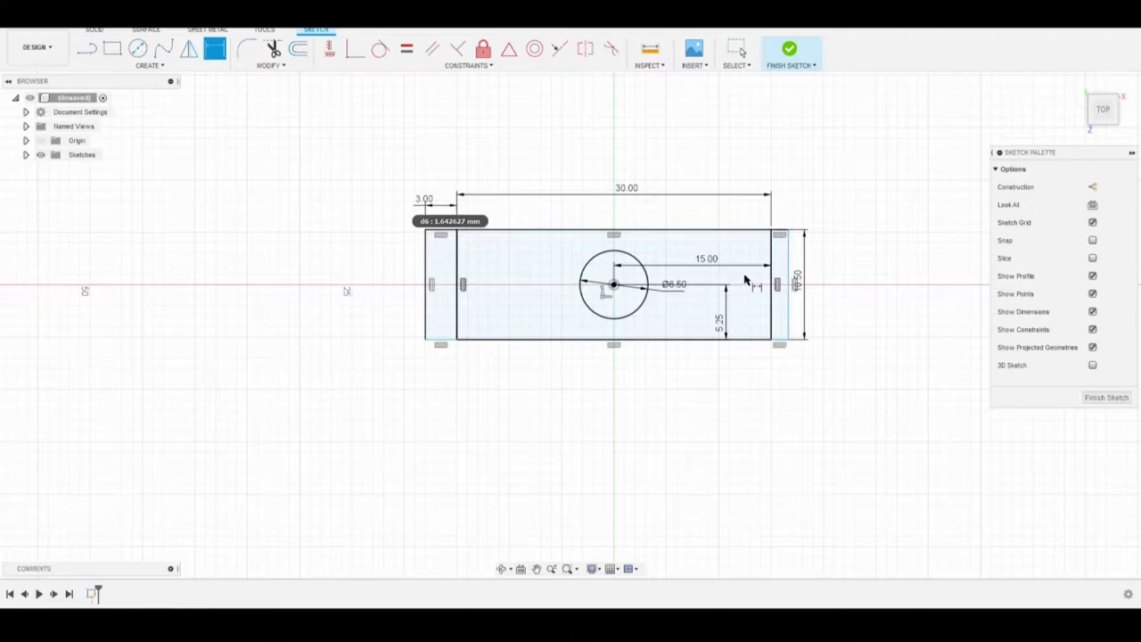
- Dimension the width of the narrow rectangle at the right end as 3 mm
left_click(778, 231)
left_click(796, 210)
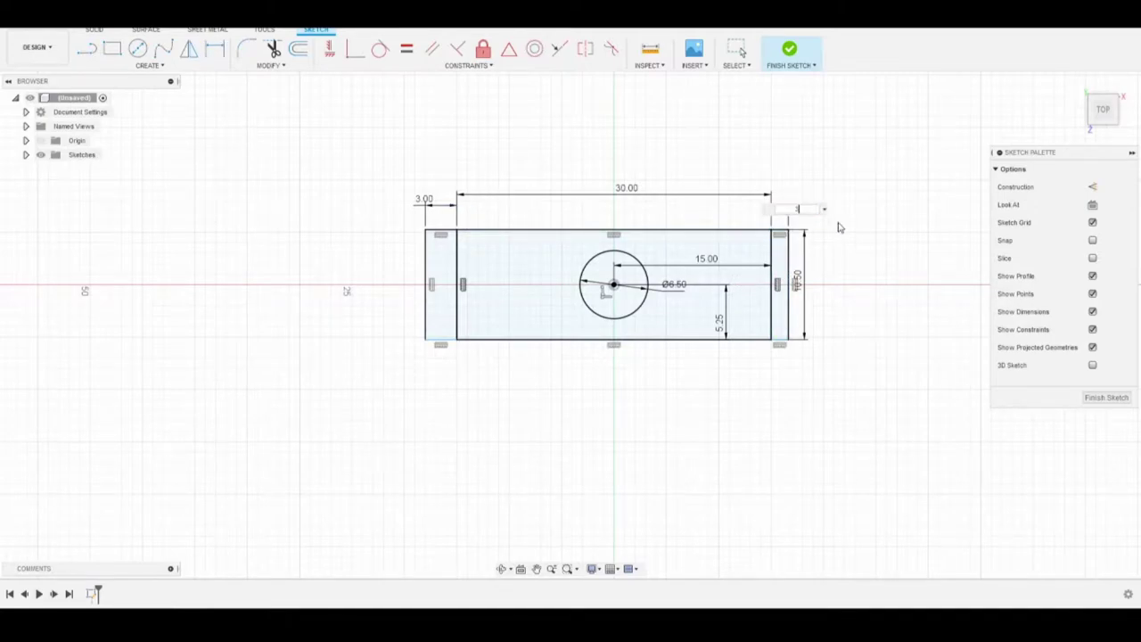
type("3")
key("Return")
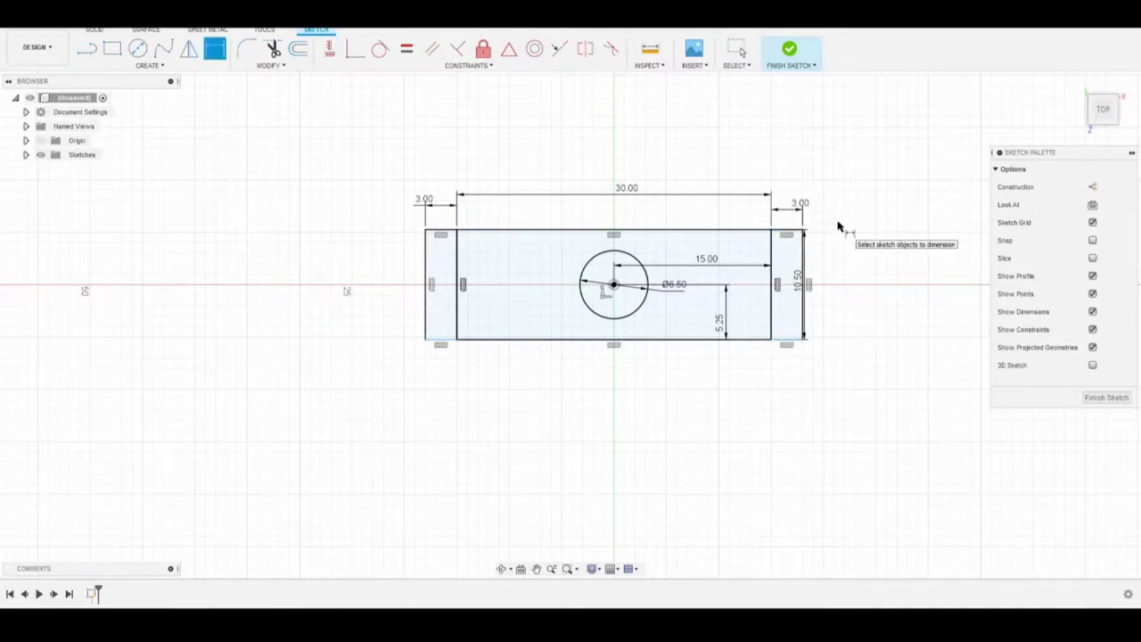
key("Escape")
- Shift the lower edge of the right end strip off the main rectangle's edge and try to dimension the strip's outer edge
left_click(788, 339)
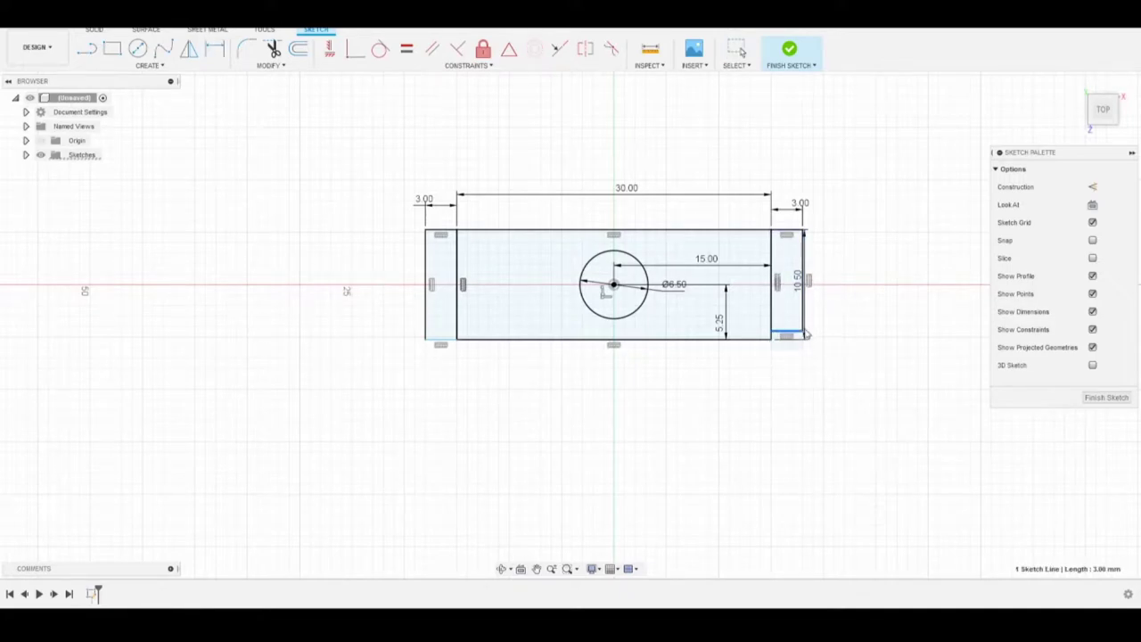
key("d")
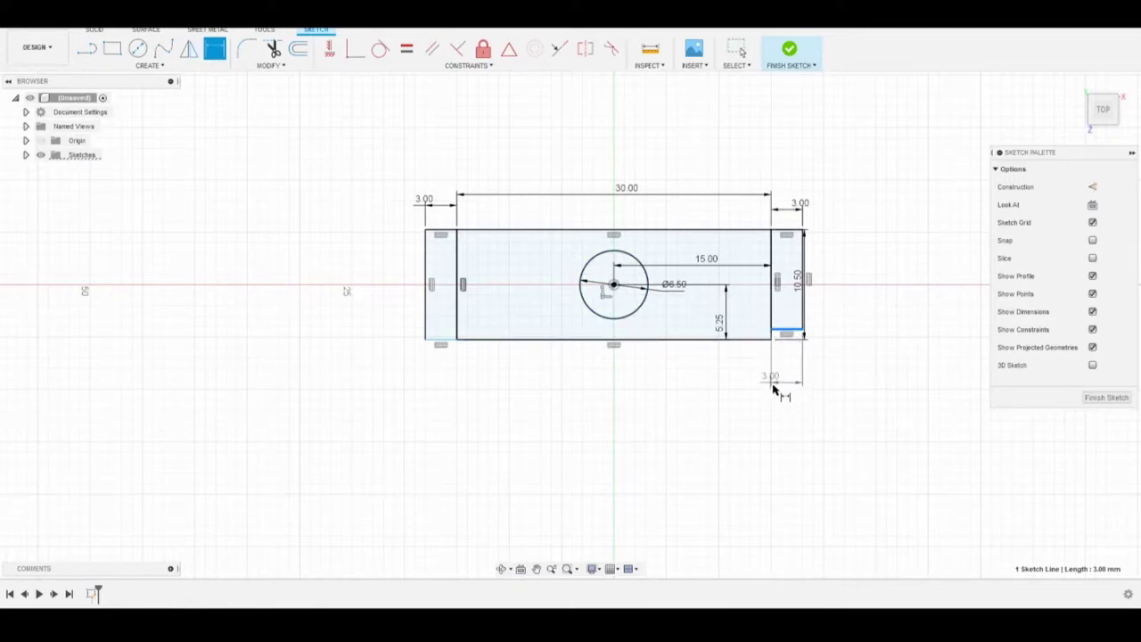
left_click(804, 307)
left_click(835, 326)
left_click(671, 321)
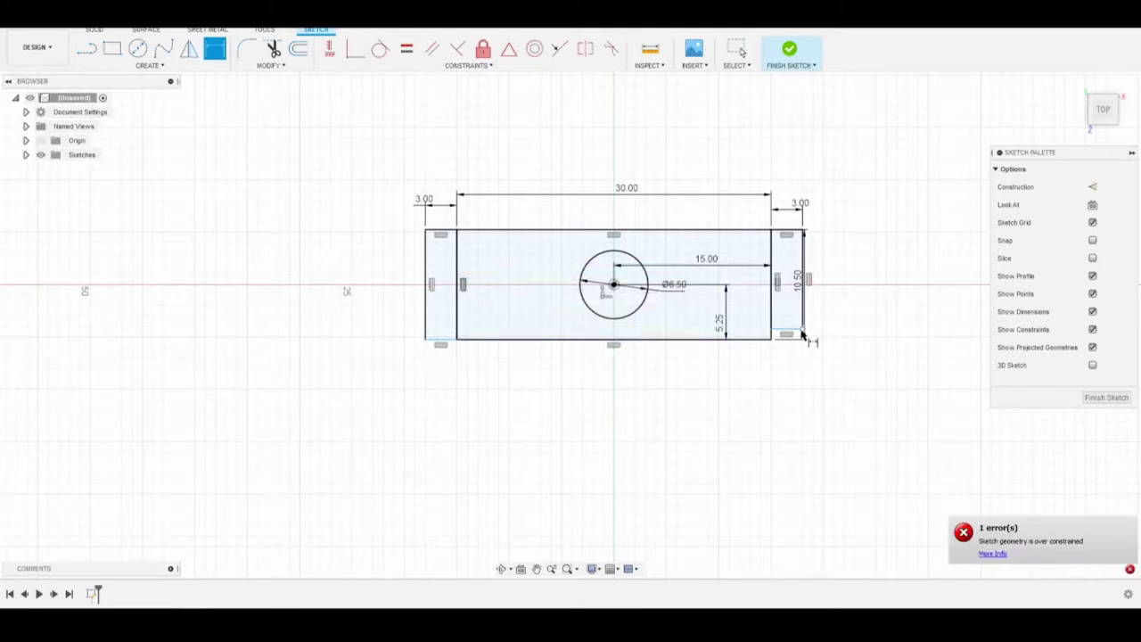
key("Escape")
mouse_move(802, 339)
left_mouse_down()
mouse_move(805, 365)
mouse_move(805, 356)
left_mouse_up()
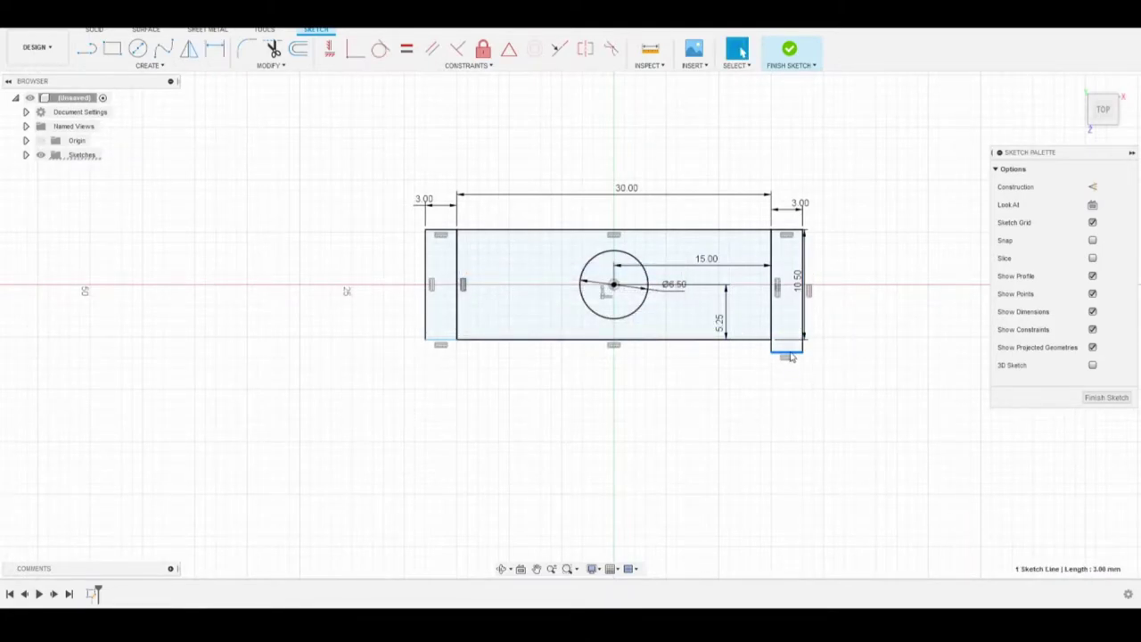
- Undo the sketch edits back to before the narrow rectangles were added at both ends
key("ctrl+z")
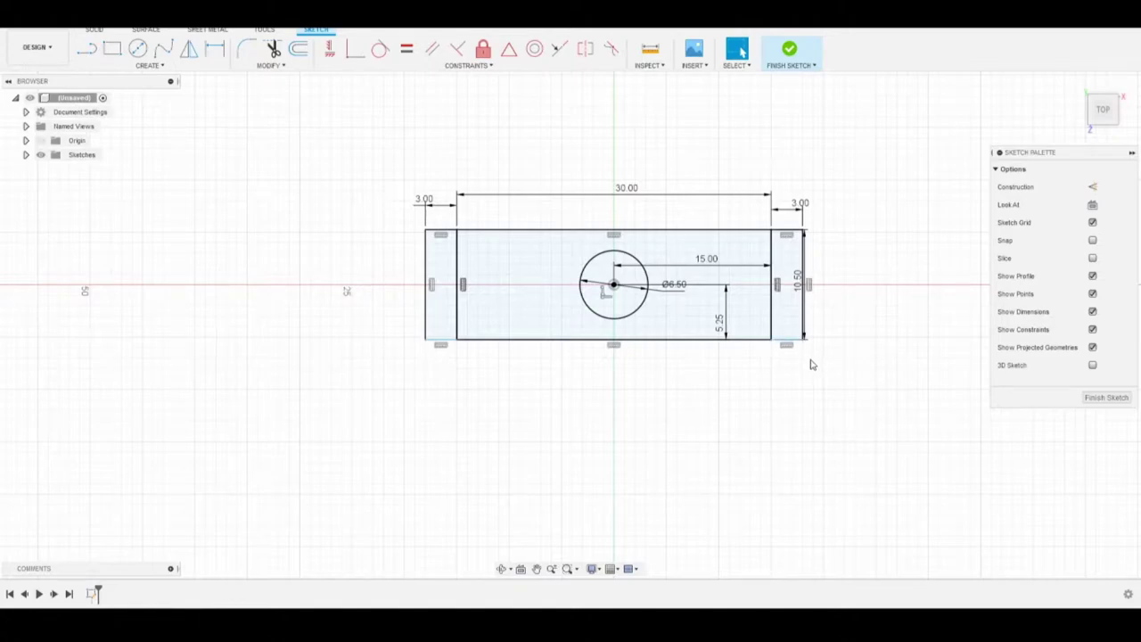
key("ctrl+z")
key("ctrl+z")
key("ctrl+z")
key("ctrl+z")
key("ctrl+z")
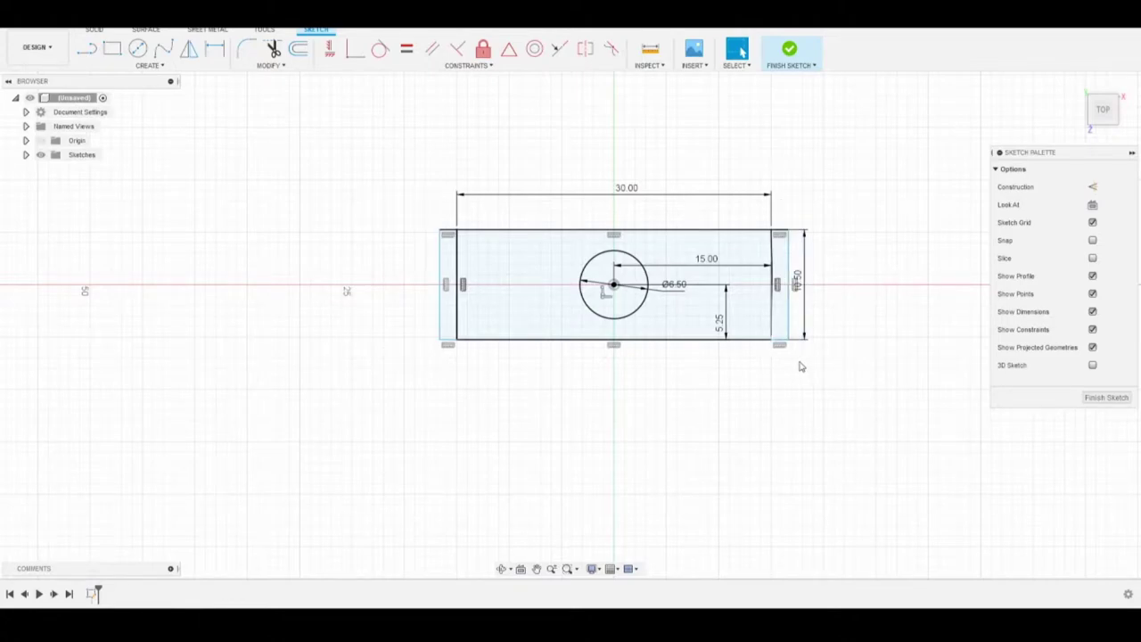
- Draw three lines forming a narrow strip about 10 mm high against the left end of the main rectangle
left_click(86, 48)
left_click(457, 340)
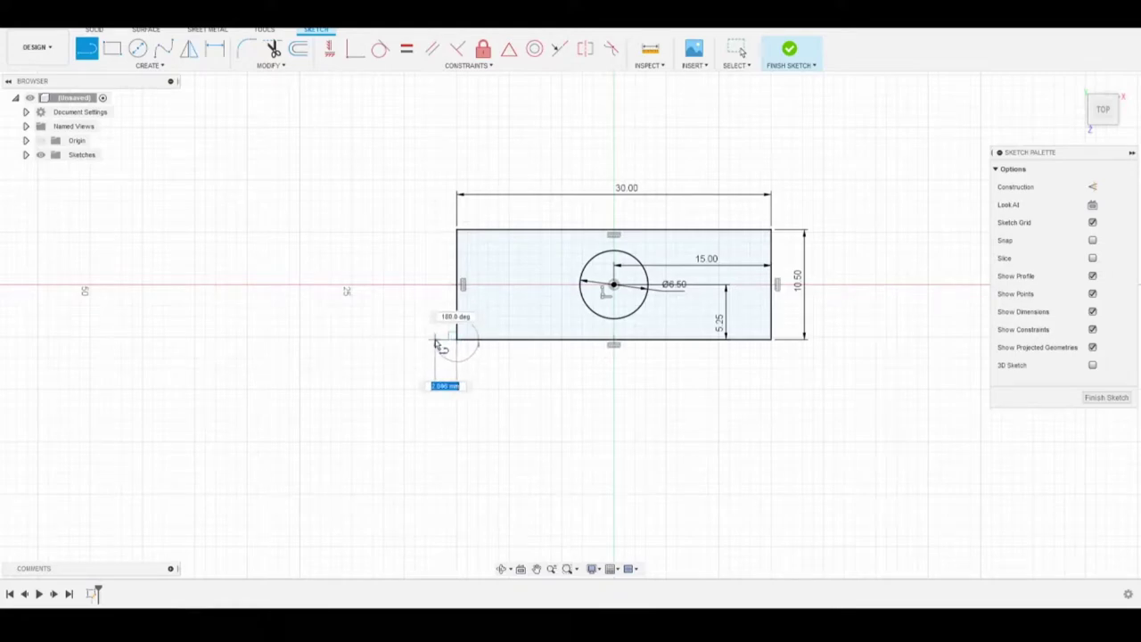
left_click(430, 339)
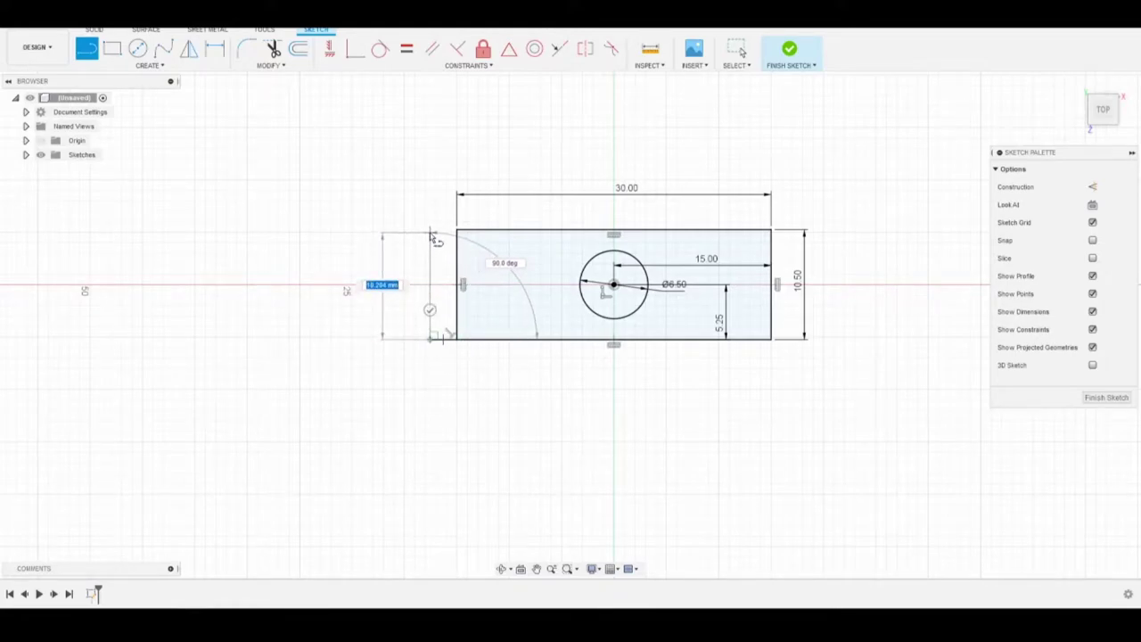
left_click(431, 233)
key("Escape")
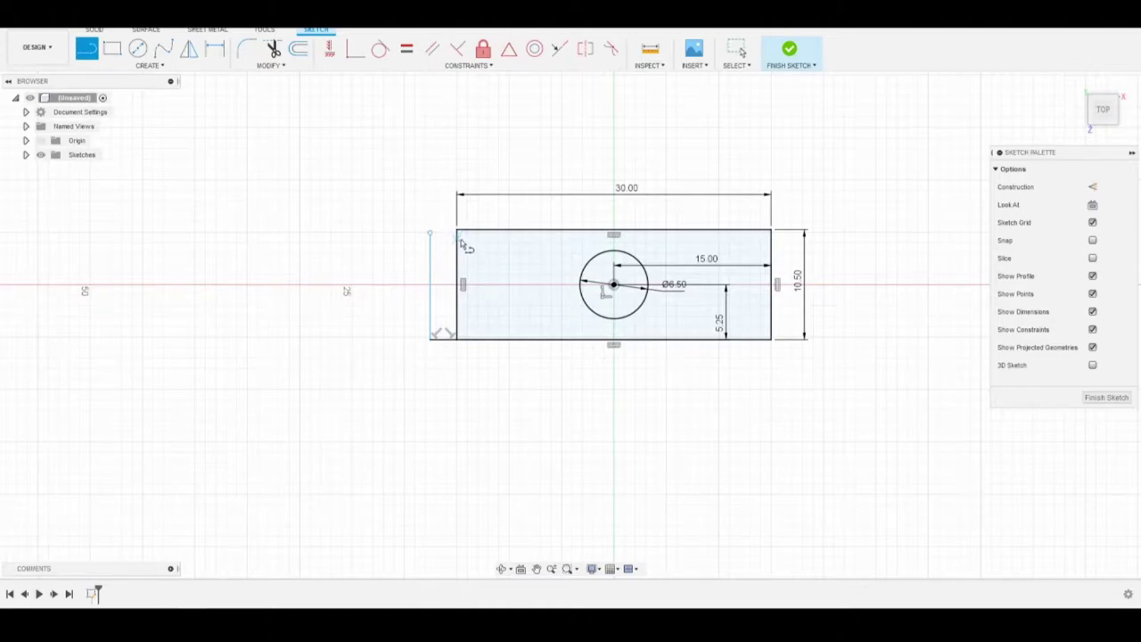
left_click(458, 230)
left_click(430, 233)
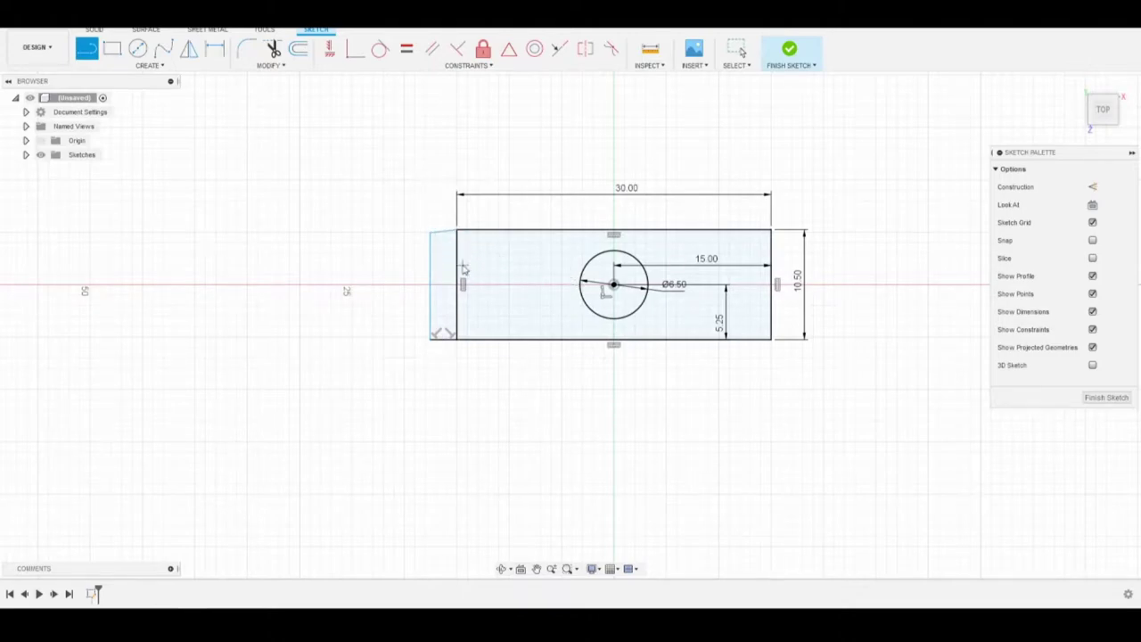
key("Escape")
- Add a length dimension to the left strip's outer line and delete it again
key("d")
left_click(432, 258)
left_click(439, 258)
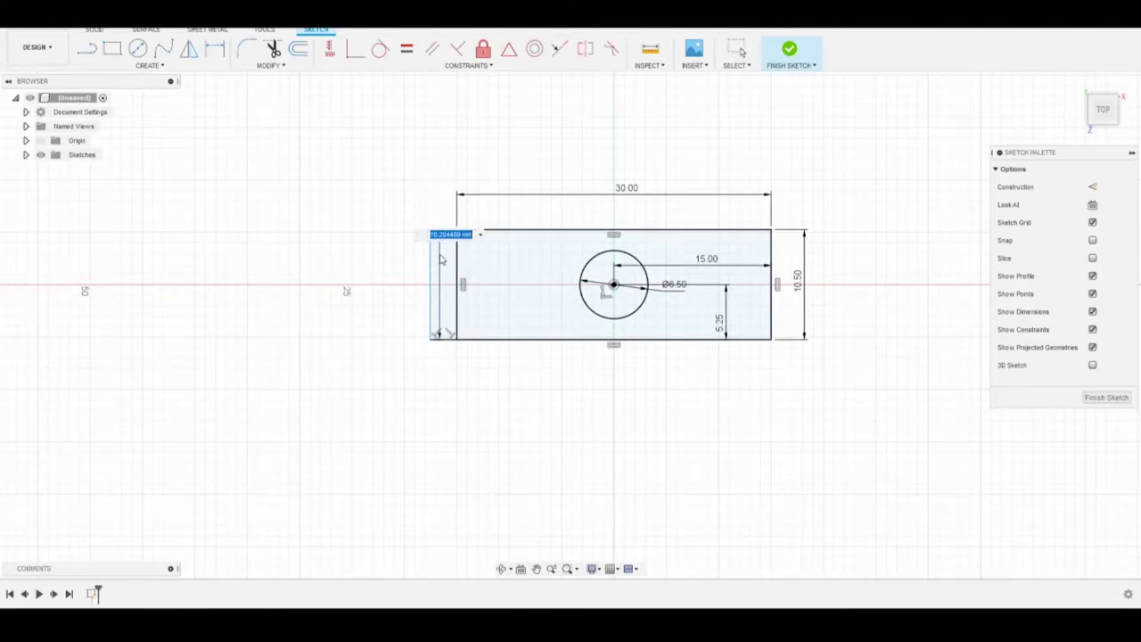
key("Return")
key("Escape")
left_click(442, 277)
key("Delete")
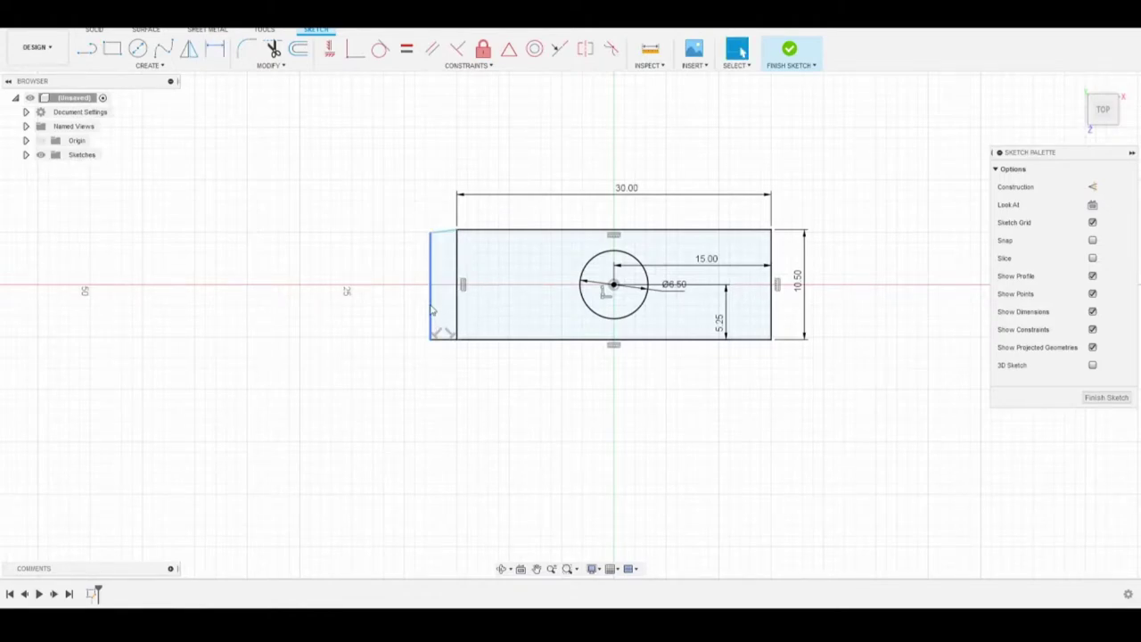
- Add a driven angle dimension at the lower outer corner of the left strip
key("d")
left_click(432, 308)
left_click(444, 336)
left_click(456, 330)
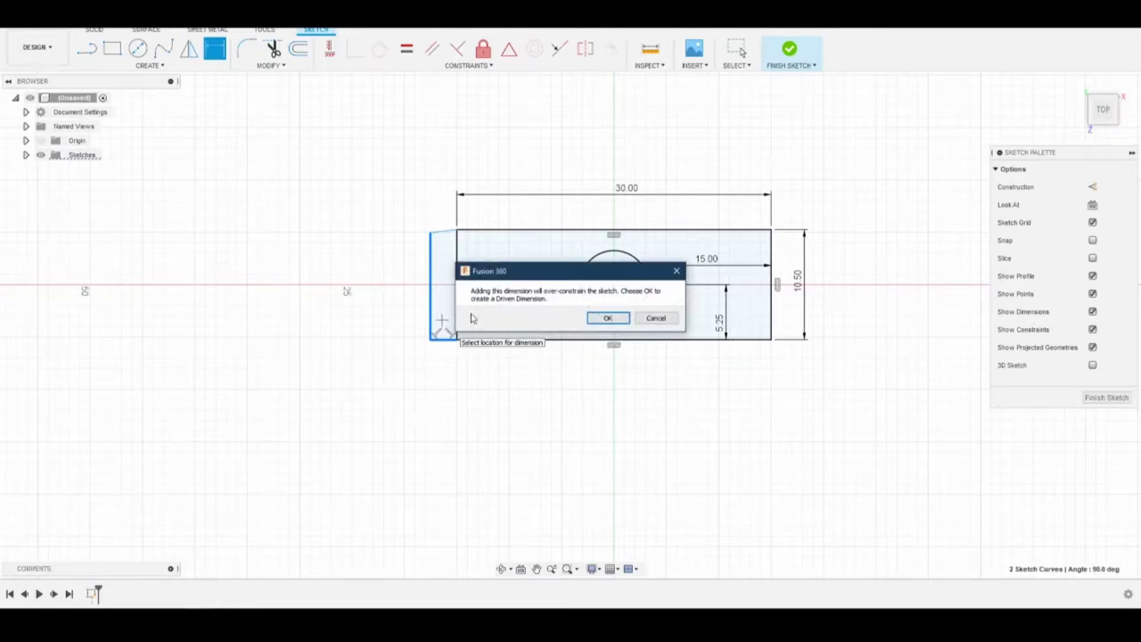
left_click(609, 319)
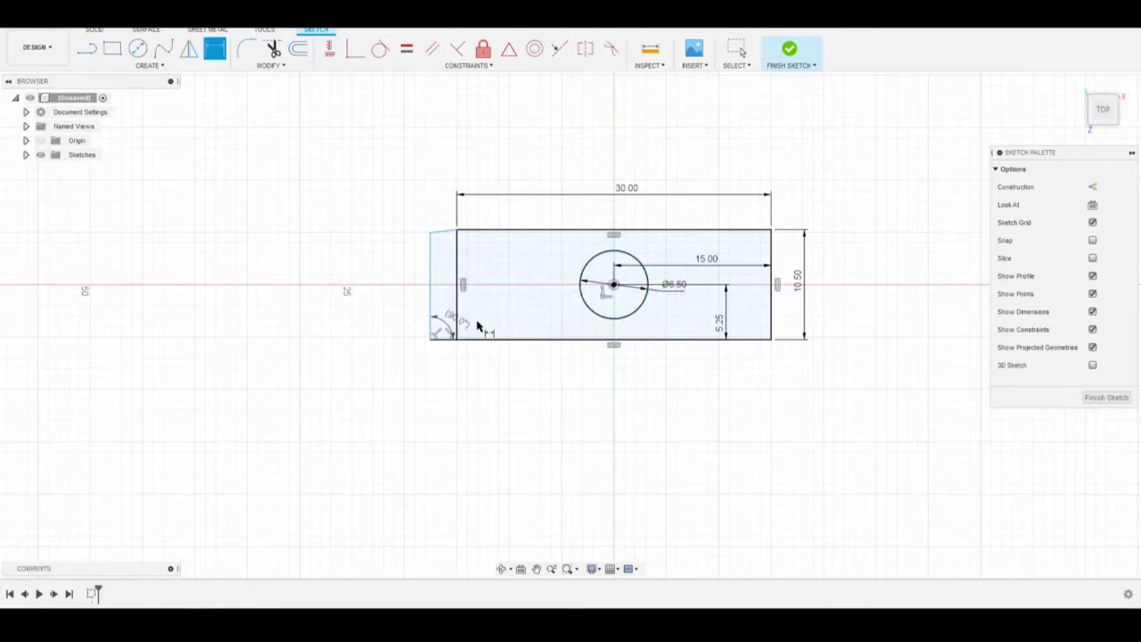
- Dimension the angle at the upper outer corner of the left strip as 90 degrees
left_click(442, 237)
left_click(446, 232)
left_click(448, 236)
type("90")
key("Return")
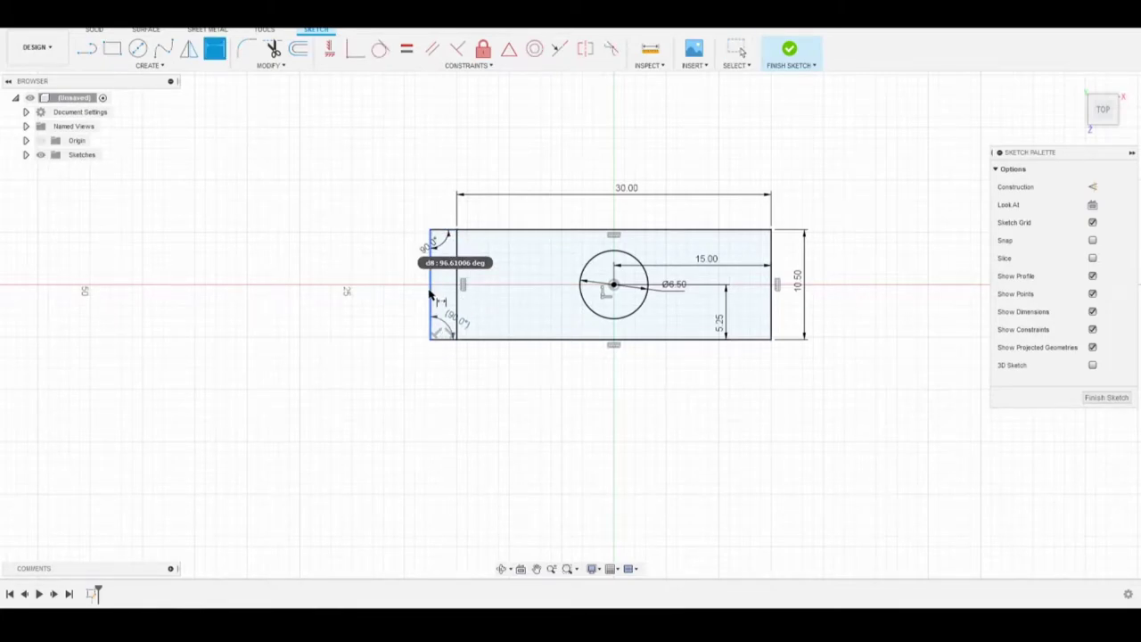
- Add a driven height dimension outside the left strip's outer edge
left_click(429, 295)
left_click(401, 303)
left_click(609, 317)
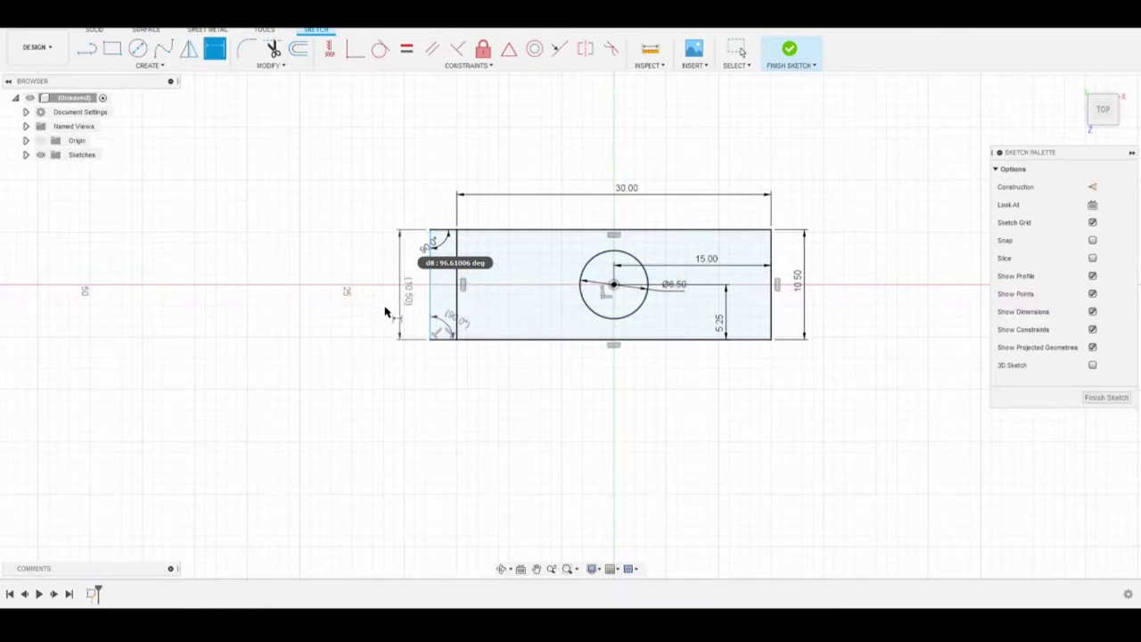
- Dimension the width of the left strip as 3 mm
left_click_drag(398, 316, 463, 303)
left_click(458, 306)
left_click(448, 297)
type("3")
key("Return")
key("Escape")
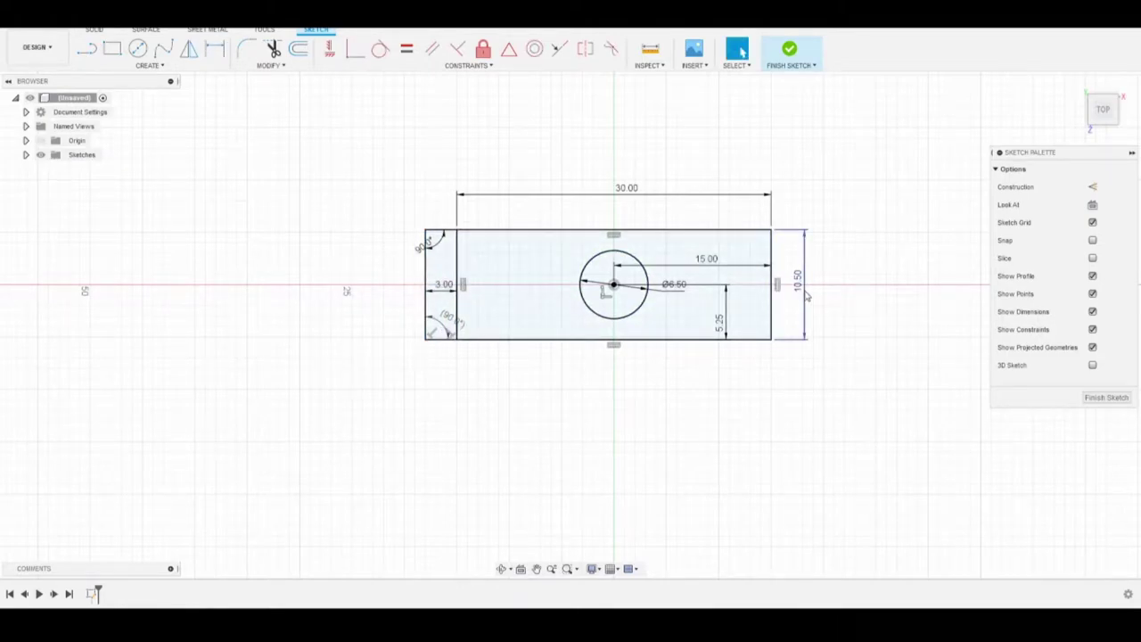
- Draw lines forming a full-height strip about 1.9 mm wide against the right end of the main rectangle
left_click(86, 48)
left_click(772, 339)
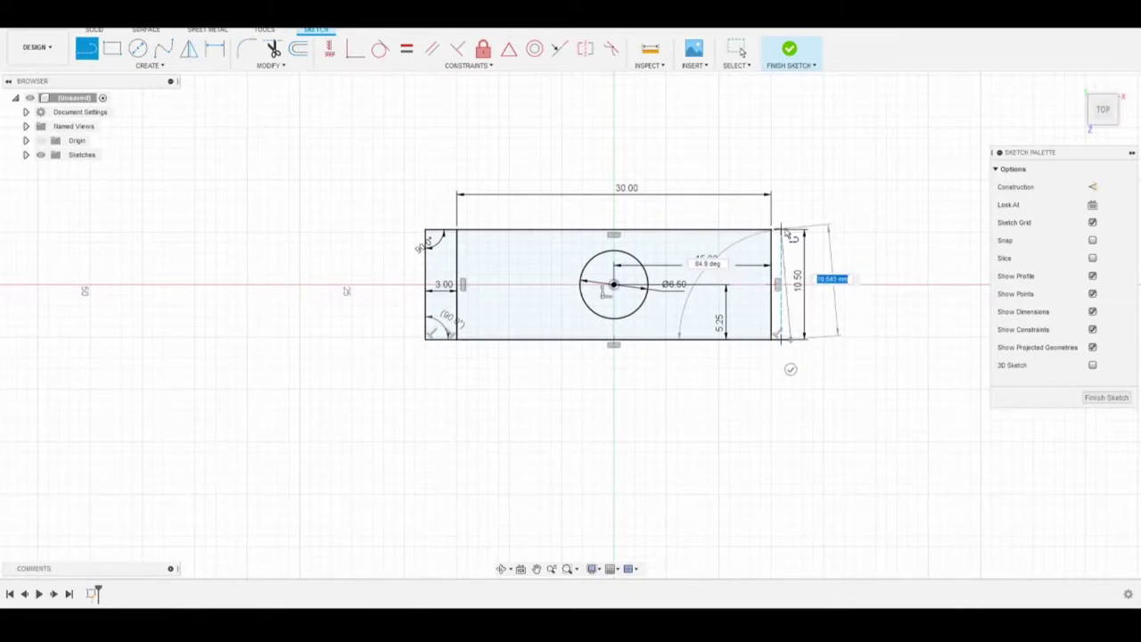
left_click(786, 231)
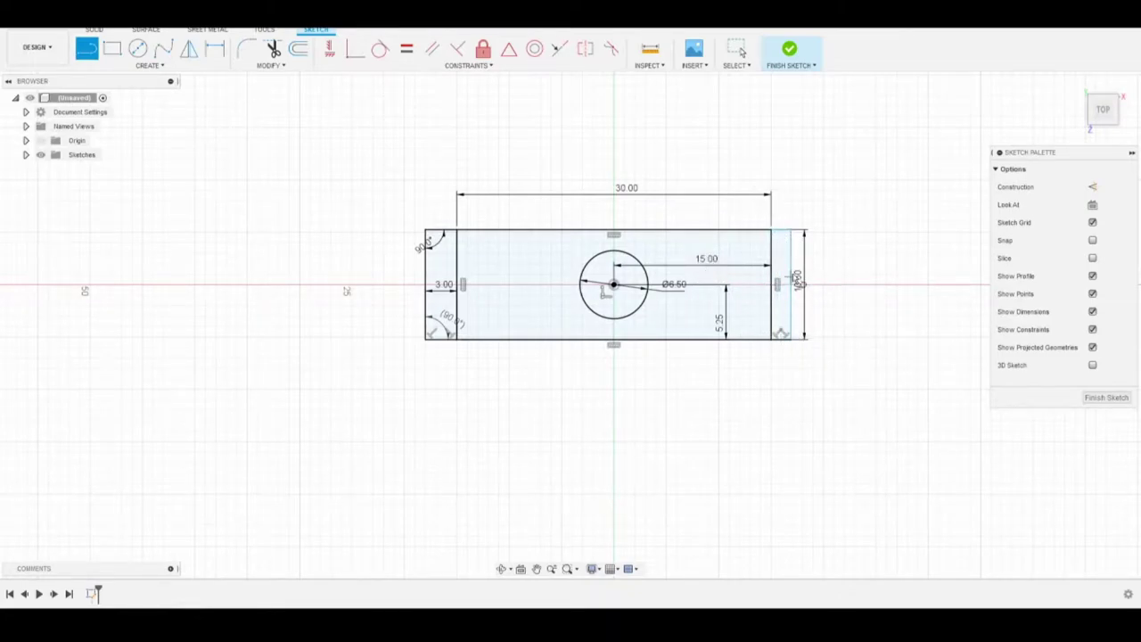
- Dimension the angle at the upper outer corner of the right strip as 90 degrees
key("d")
left_click(789, 295)
left_click(782, 230)
left_click(785, 241)
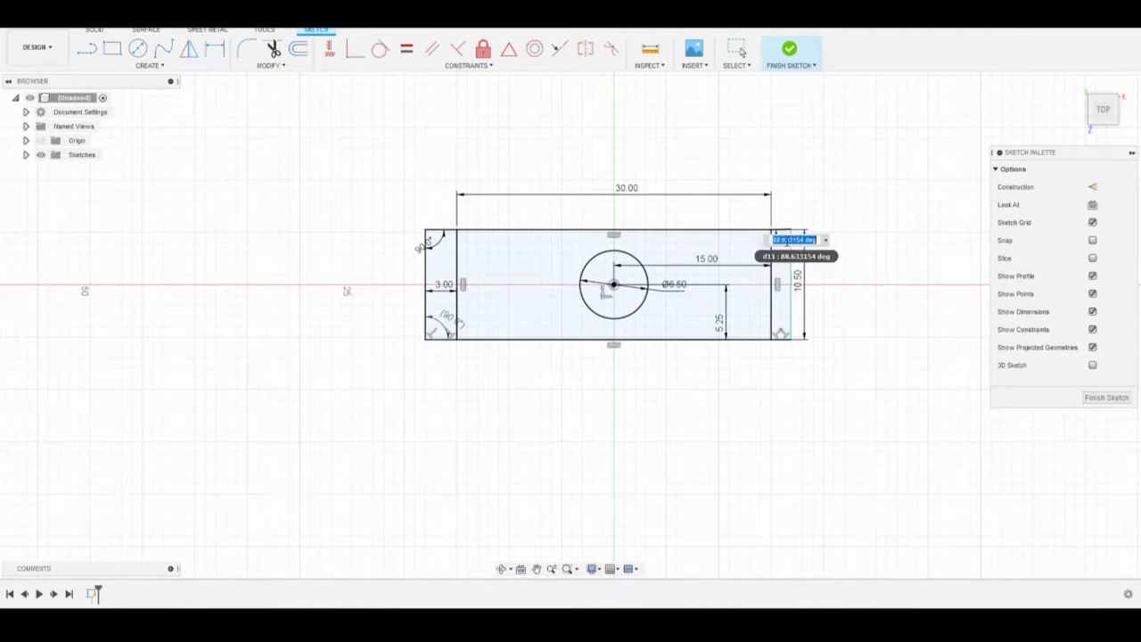
key("Return")
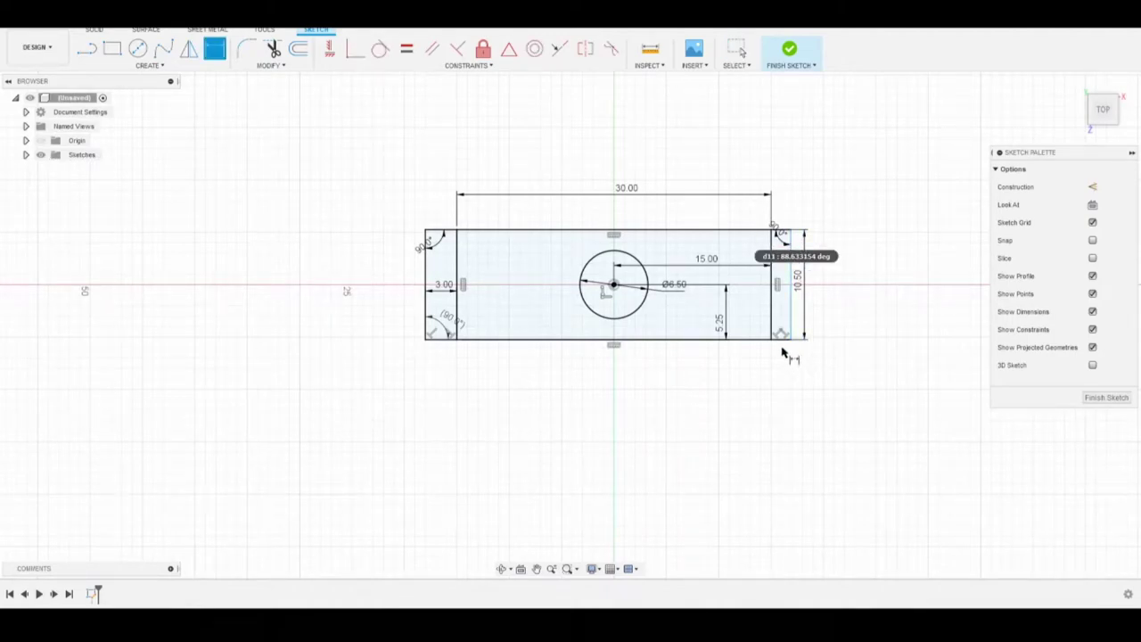
- Dimension the width of the right strip as 3 mm
left_click(783, 294)
left_click(771, 303)
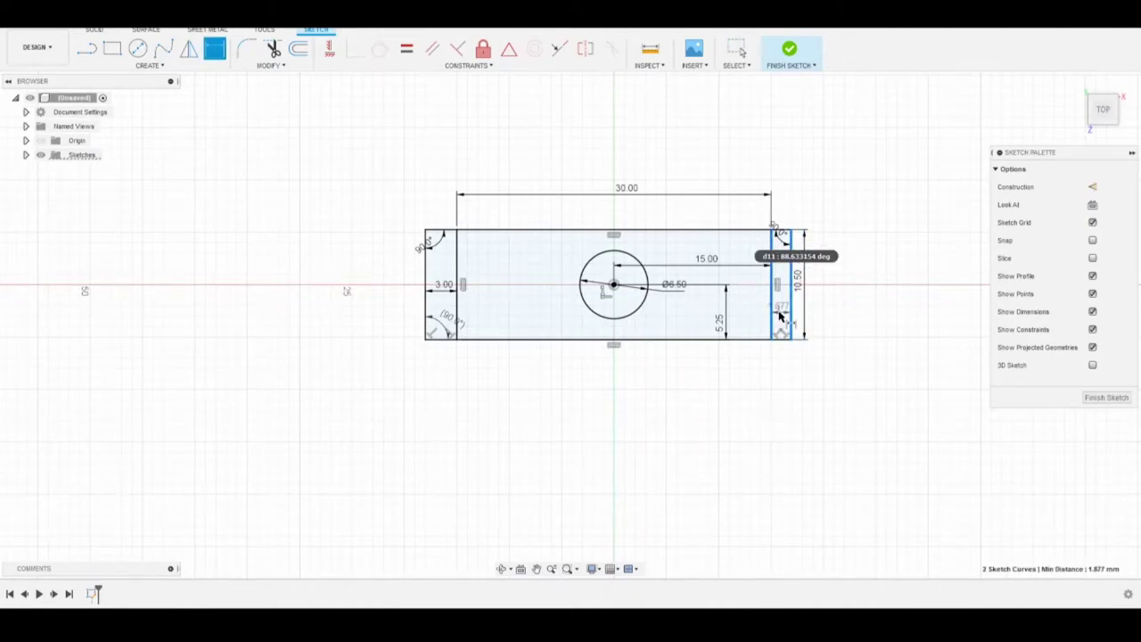
left_click(784, 317)
type("3")
key("Return")
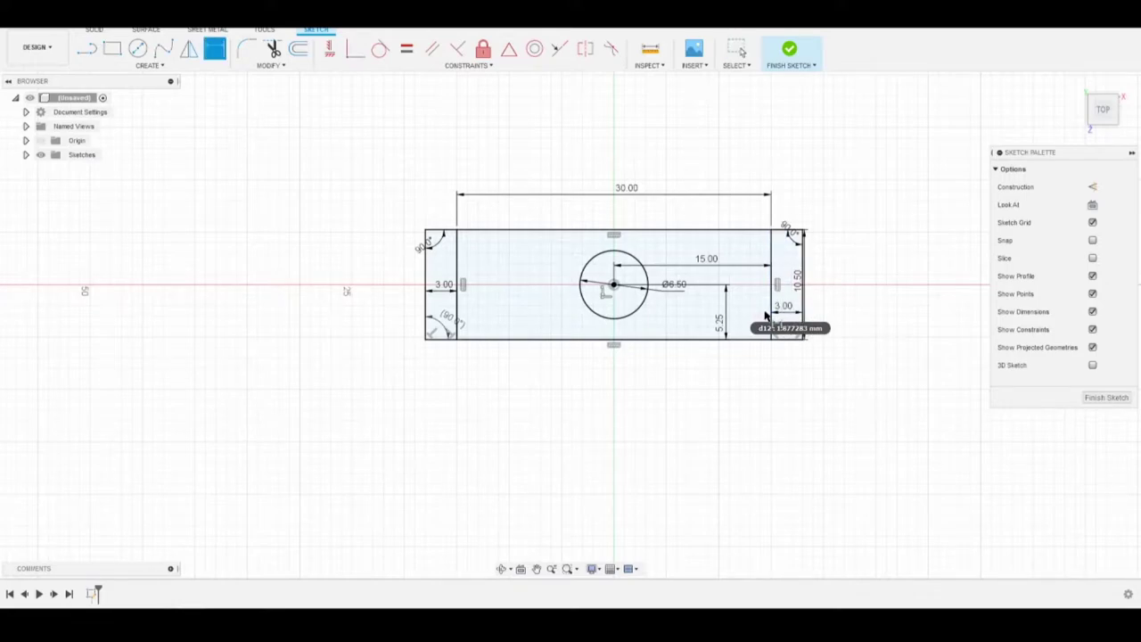
key("Escape")
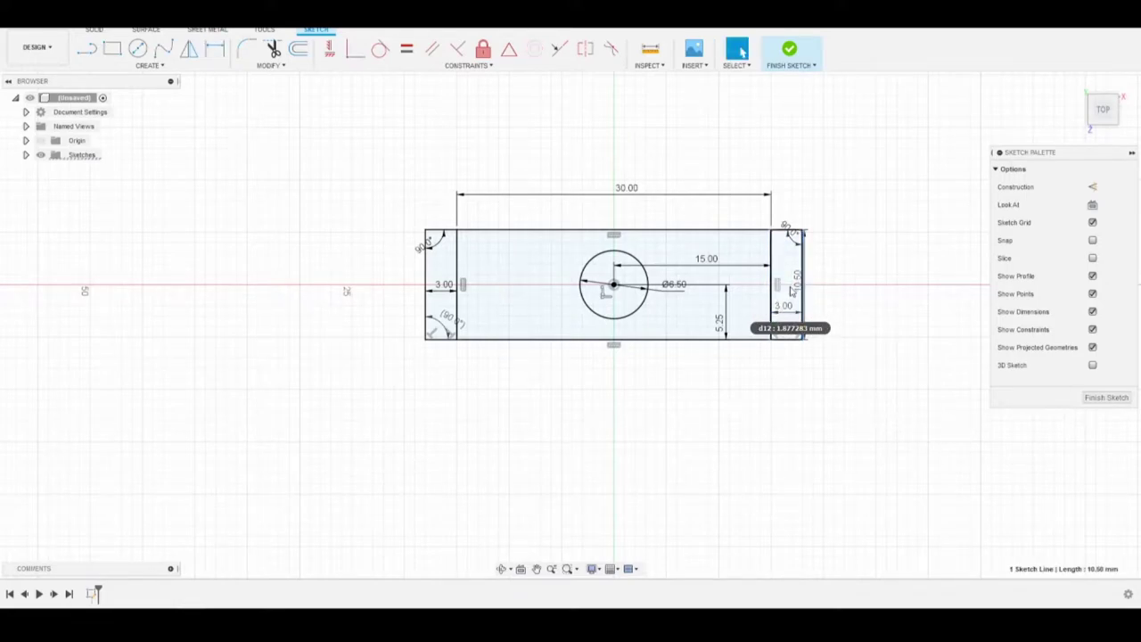
- Move the 10.5 mm height dimension inside the main rectangle and delete the circle's diameter dimension
left_click_drag(802, 294, 750, 297)
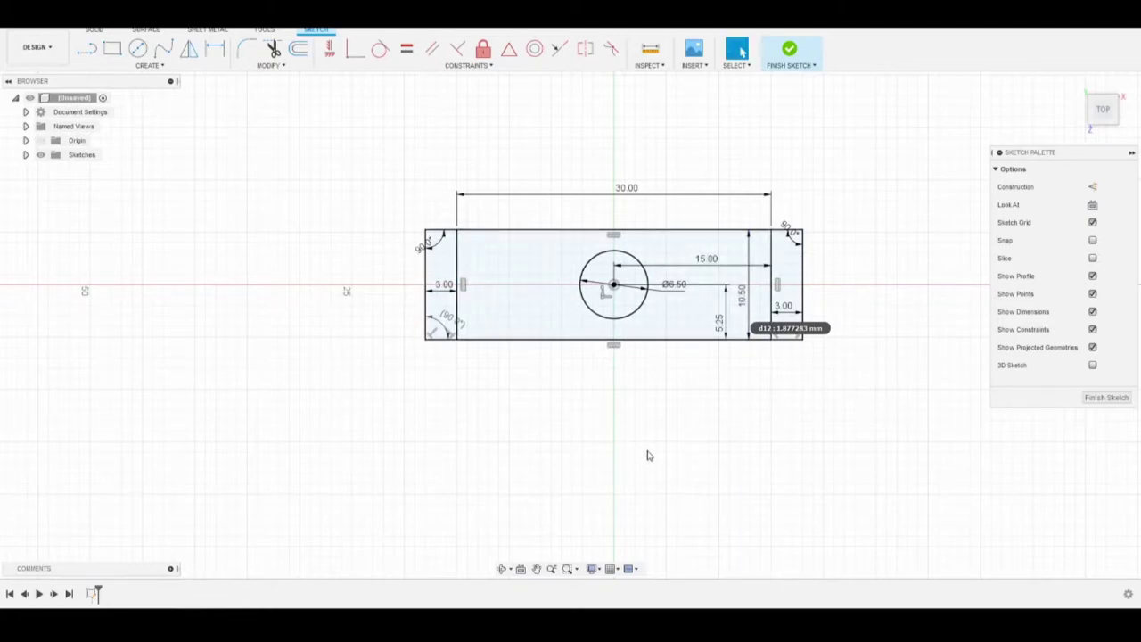
left_click(669, 291)
key("Delete")
left_click(786, 335)
left_click(877, 364)
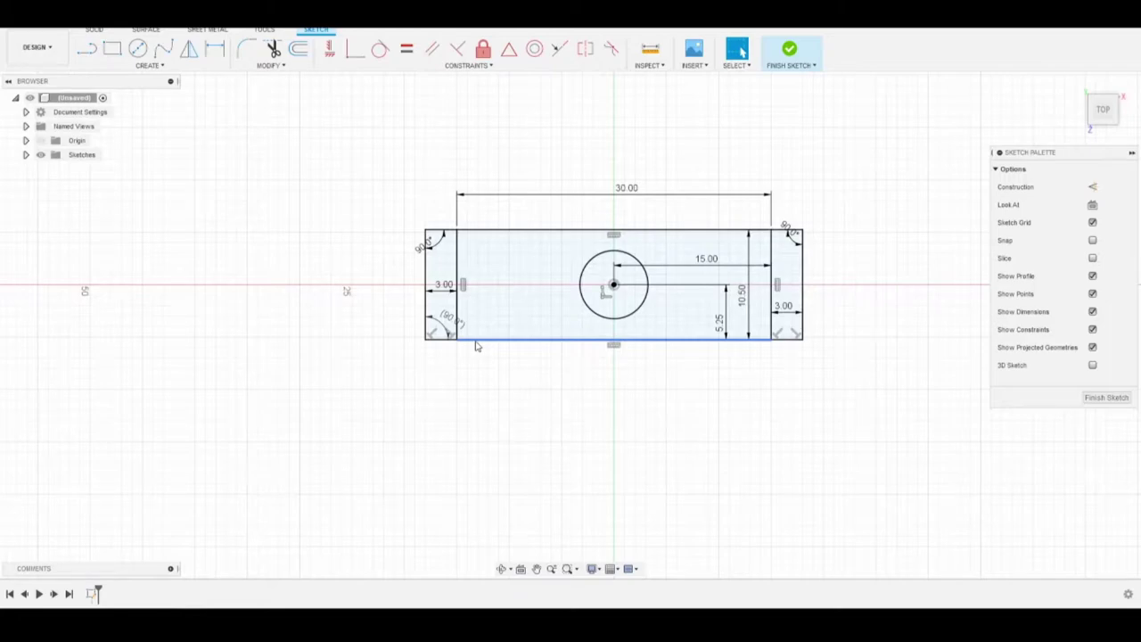
- Finish the sketch and extrude the circle 10 mm in the negative direction as a new body
left_click(1112, 396)
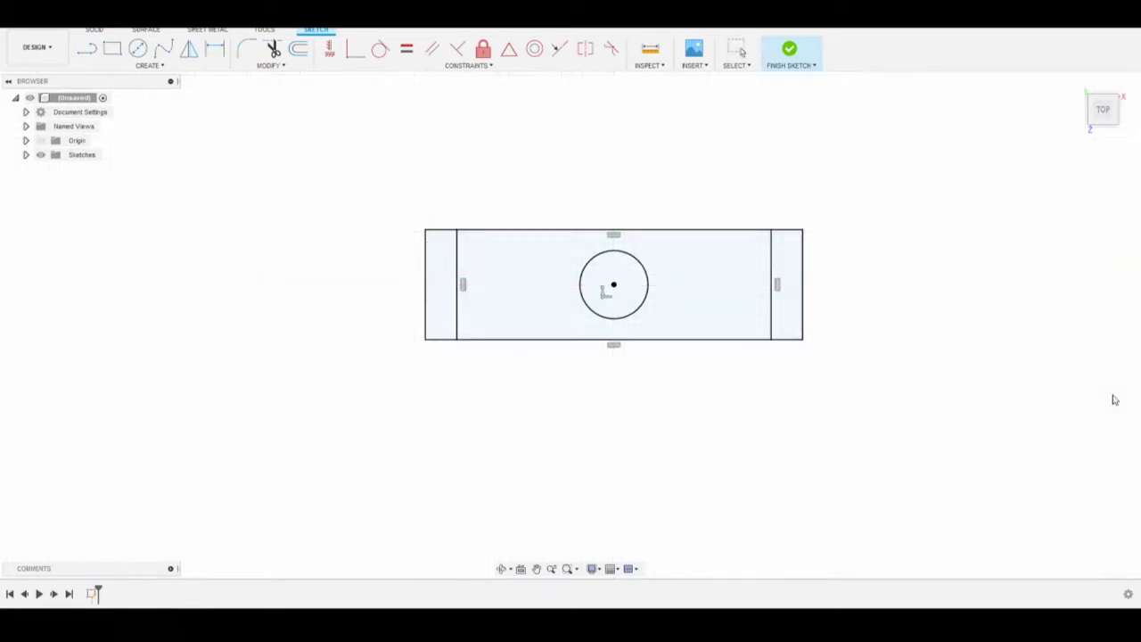
mouse_move(888, 291)
middle_mouse_down("shift")
mouse_move(826, 325)
mouse_move(766, 294)
middle_mouse_up("shift")
left_click(113, 50)
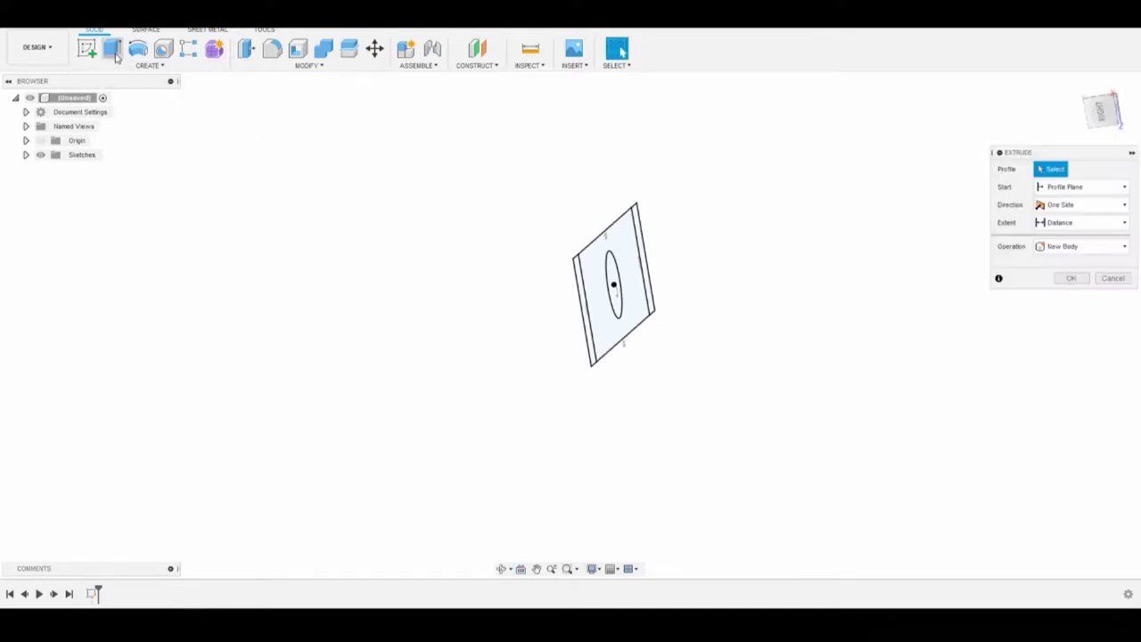
left_click(615, 307)
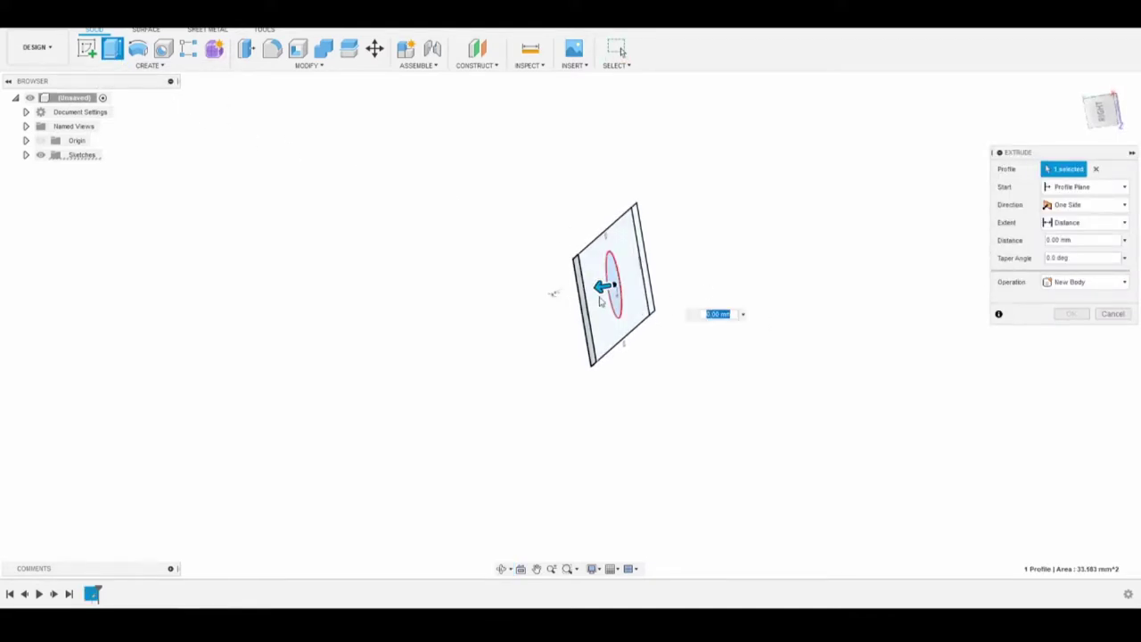
left_click_drag(603, 285, 655, 288)
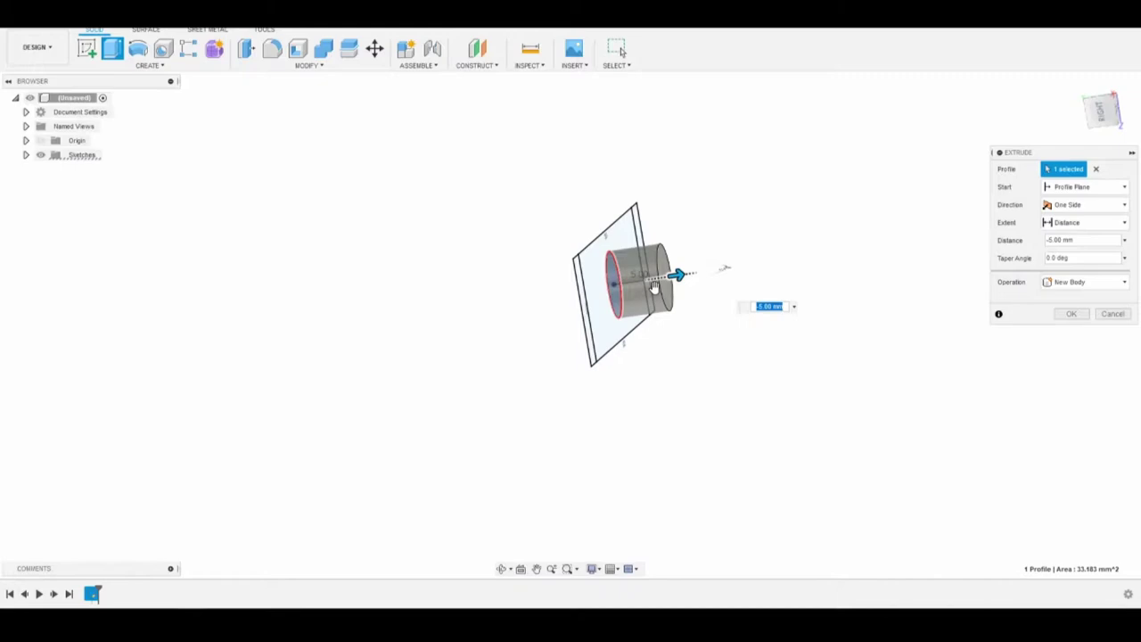
key("Return")
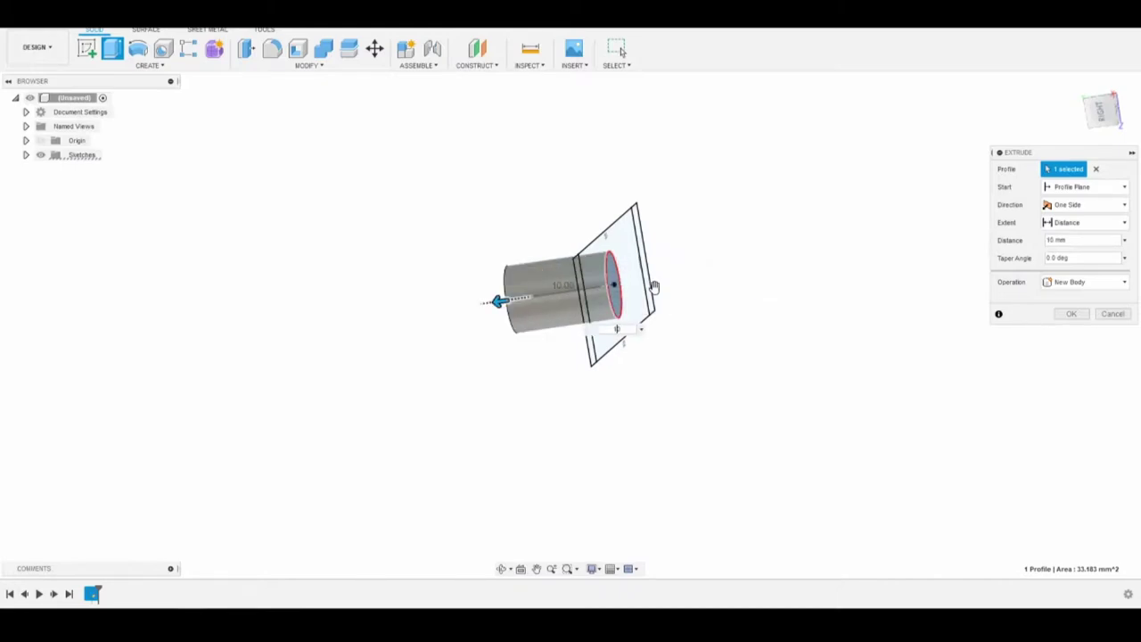
key("Return")
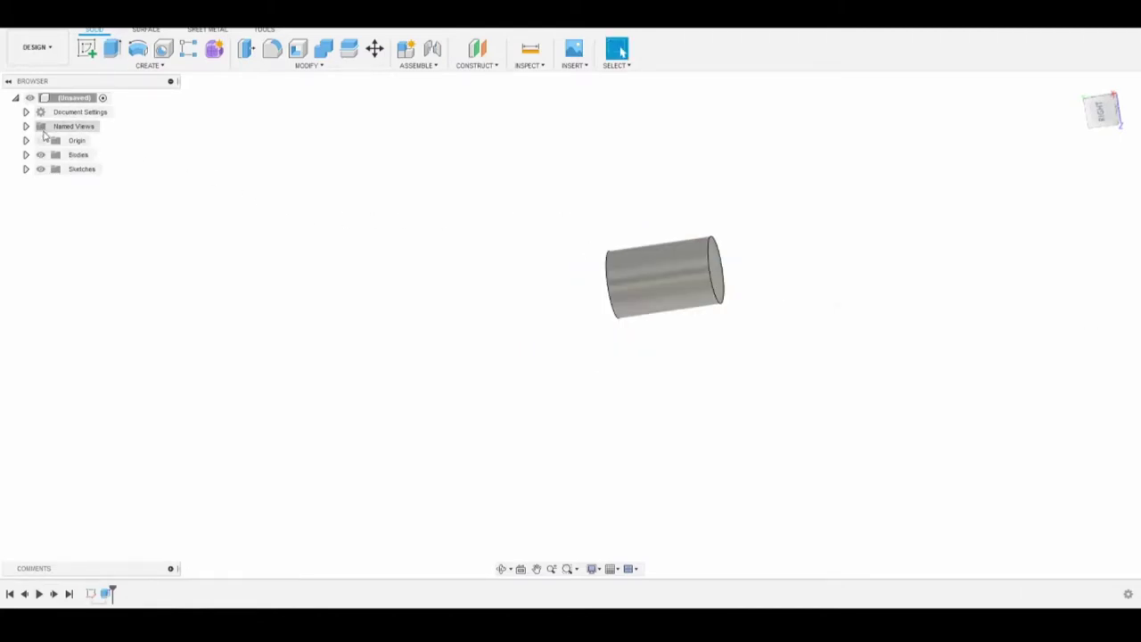
- Expand the list of sketches and make the base sketch visible again
left_click(26, 168)
left_click(51, 184)
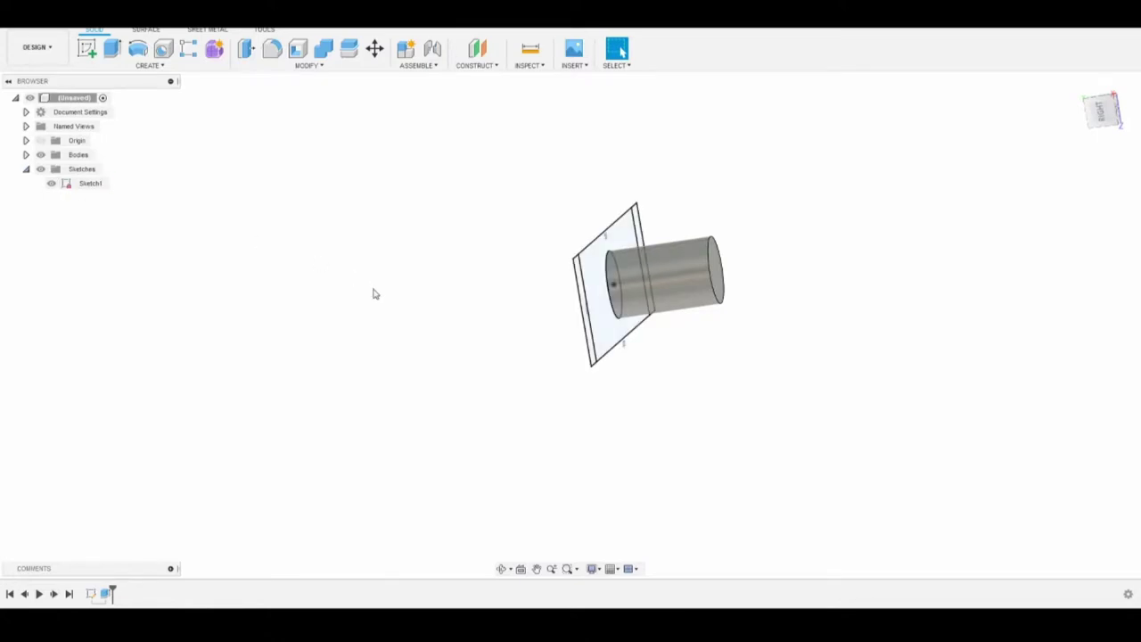
- Extrude the main rectangle and circle profiles 1.5 mm away from the cylinder, joining them to the existing body
left_click(112, 49)
left_click(634, 303)
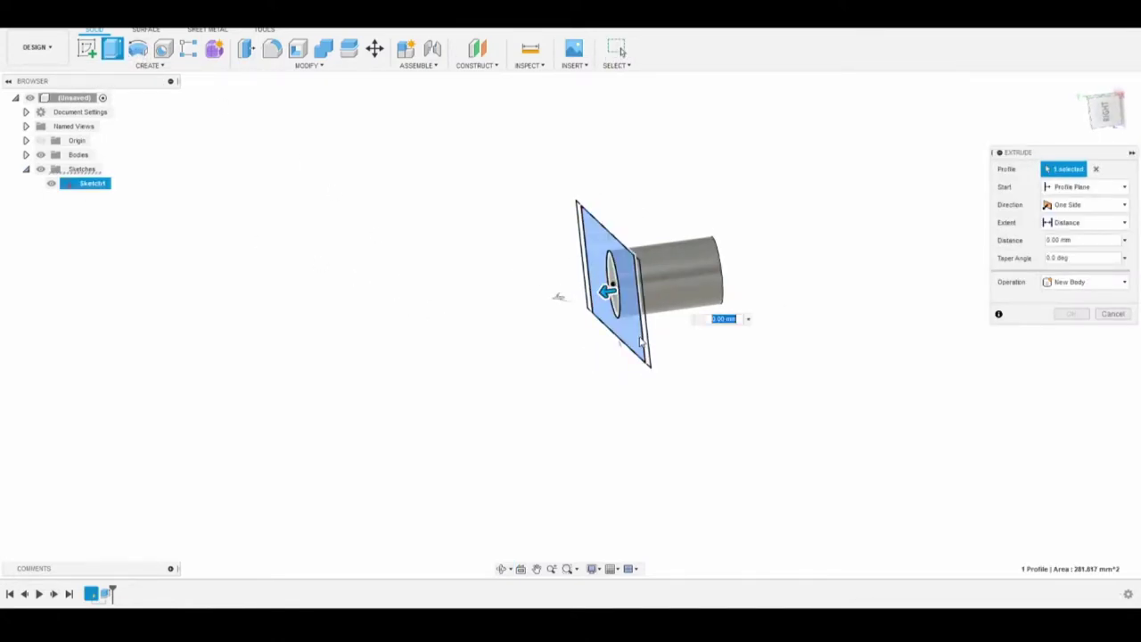
left_click(604, 285)
left_click_drag(601, 285, 605, 241)
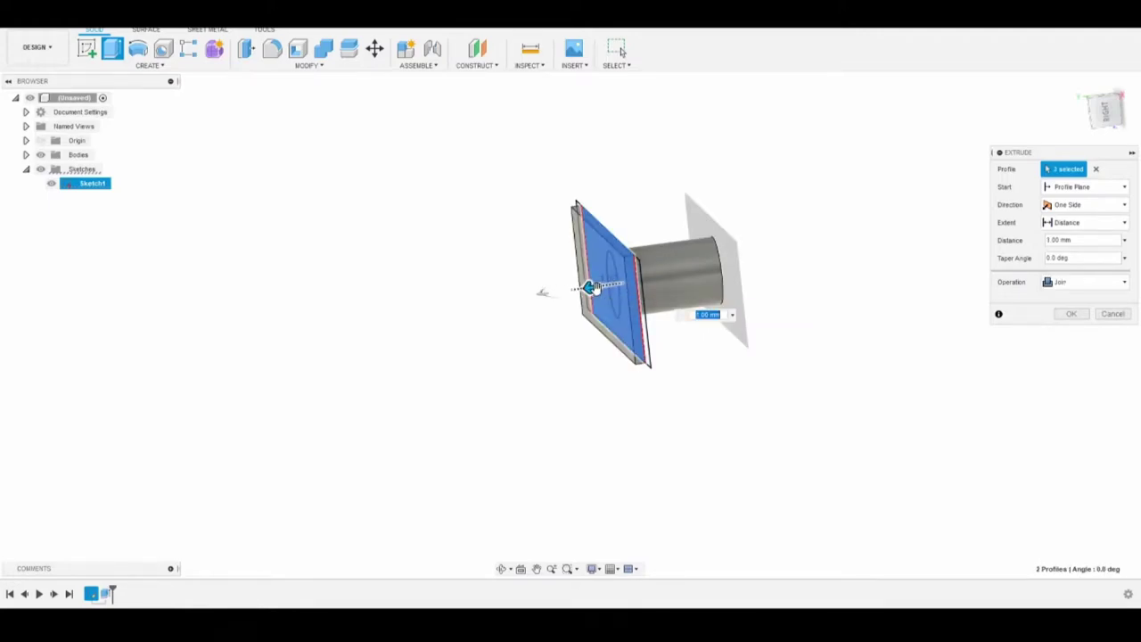
scroll(605, 241, "up", 5)
middle_click_drag(605, 240, 802, 406, "shift")
left_click(1105, 111)
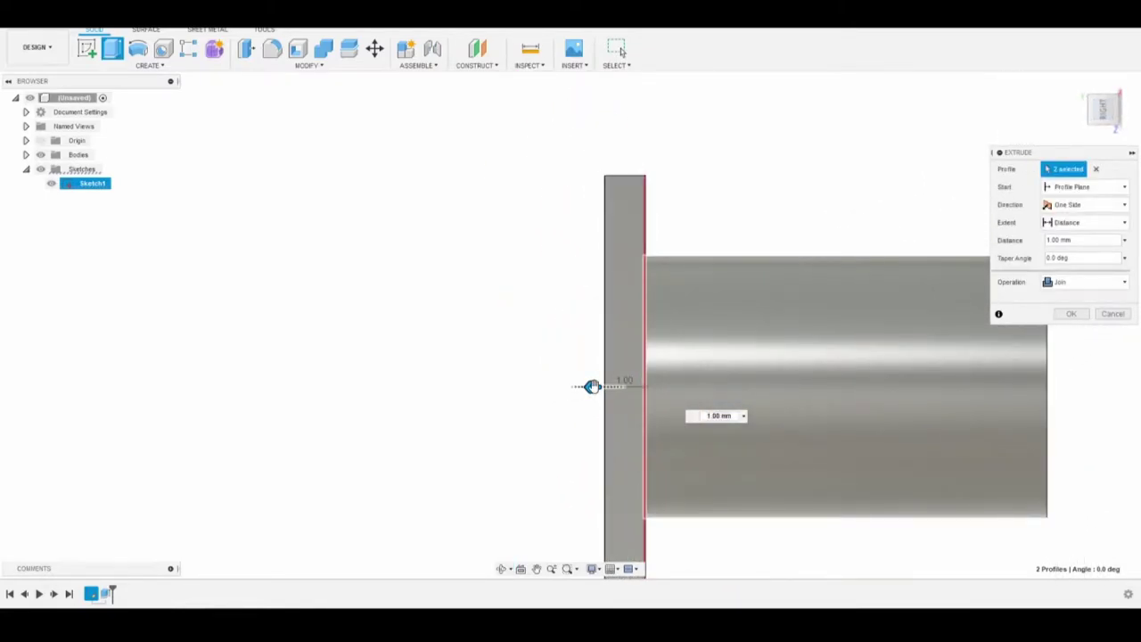
left_click_drag(588, 386, 571, 384)
mouse_move(793, 384)
middle_mouse_down("shift")
mouse_move(781, 375)
mouse_move(775, 390)
middle_mouse_up("shift")
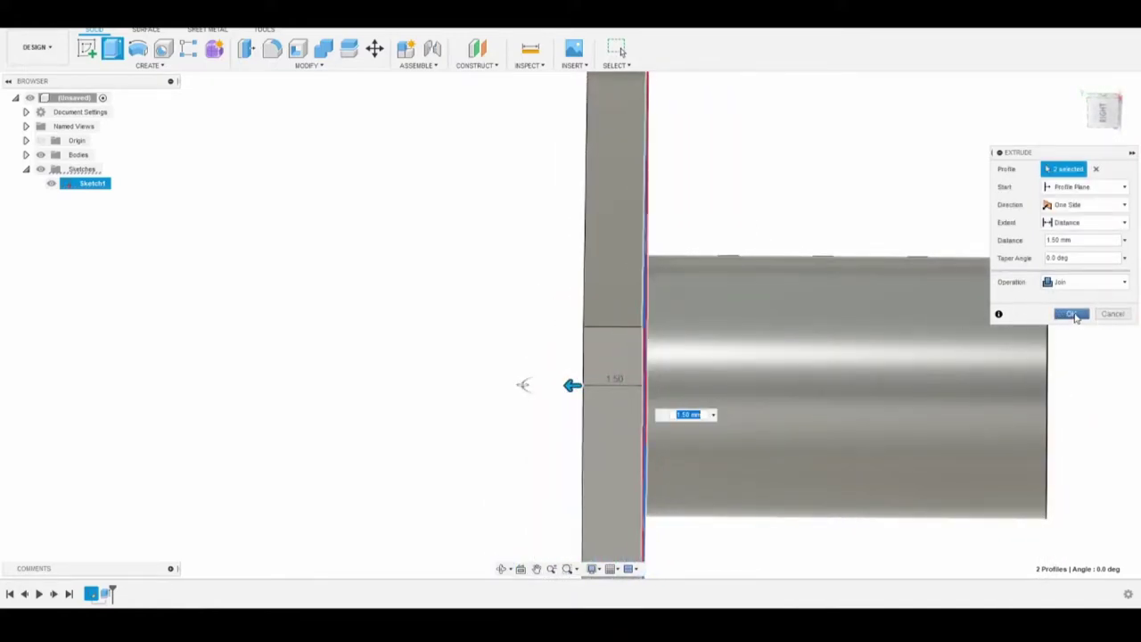
left_click(1073, 314)
middle_click_drag(743, 342, 615, 223, "shift")
scroll(787, 272, "down", 5)
left_click(113, 49)
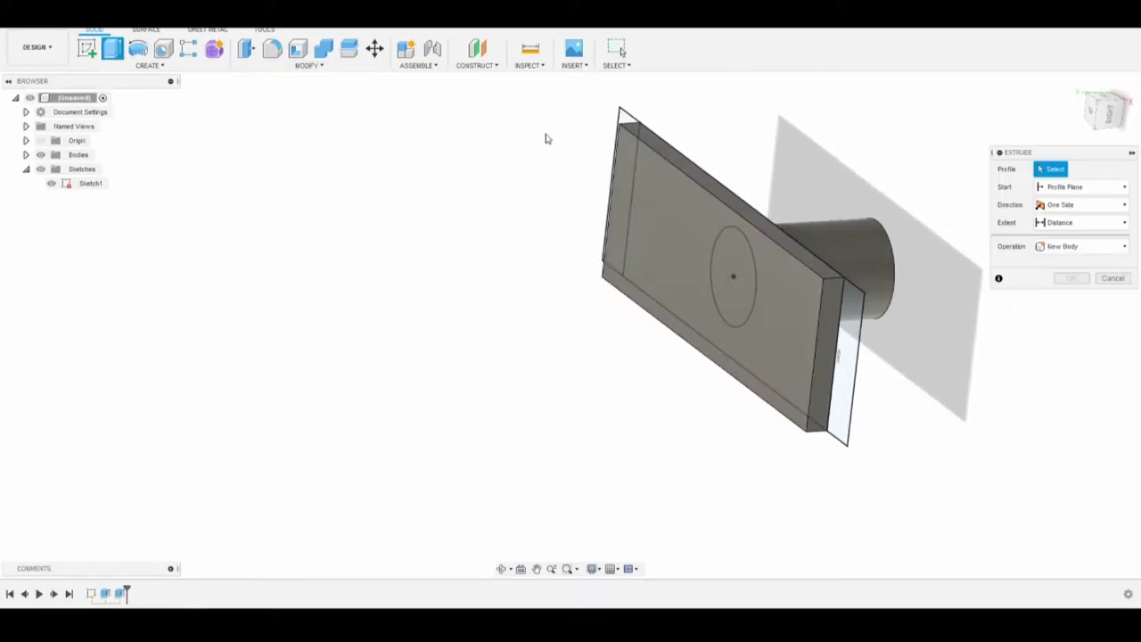
left_click(624, 130)
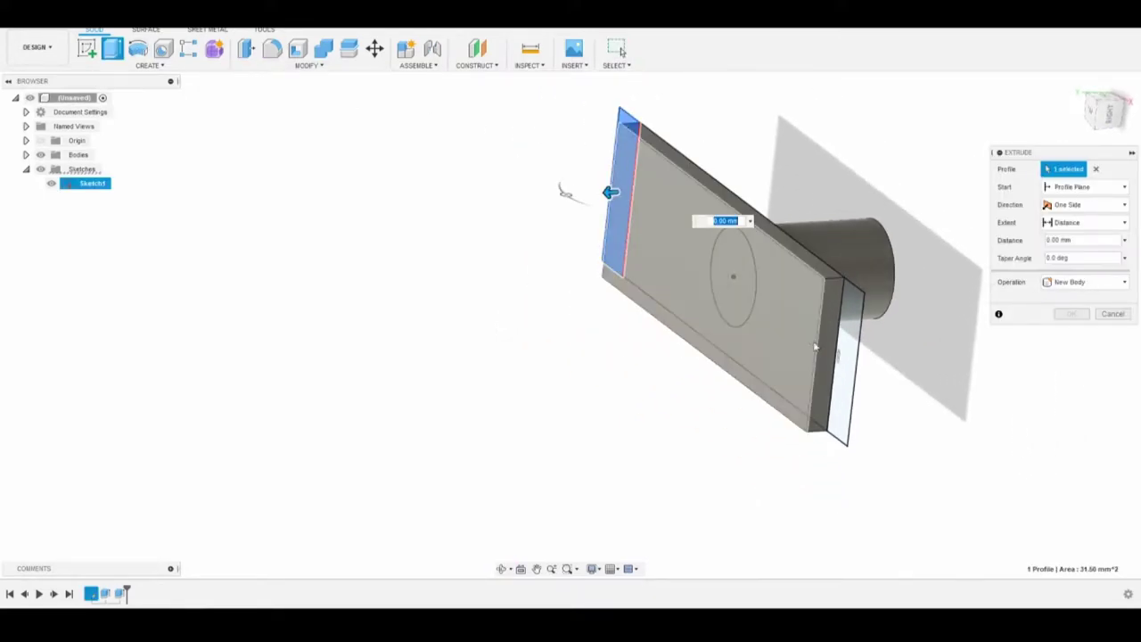
left_click(1111, 314)
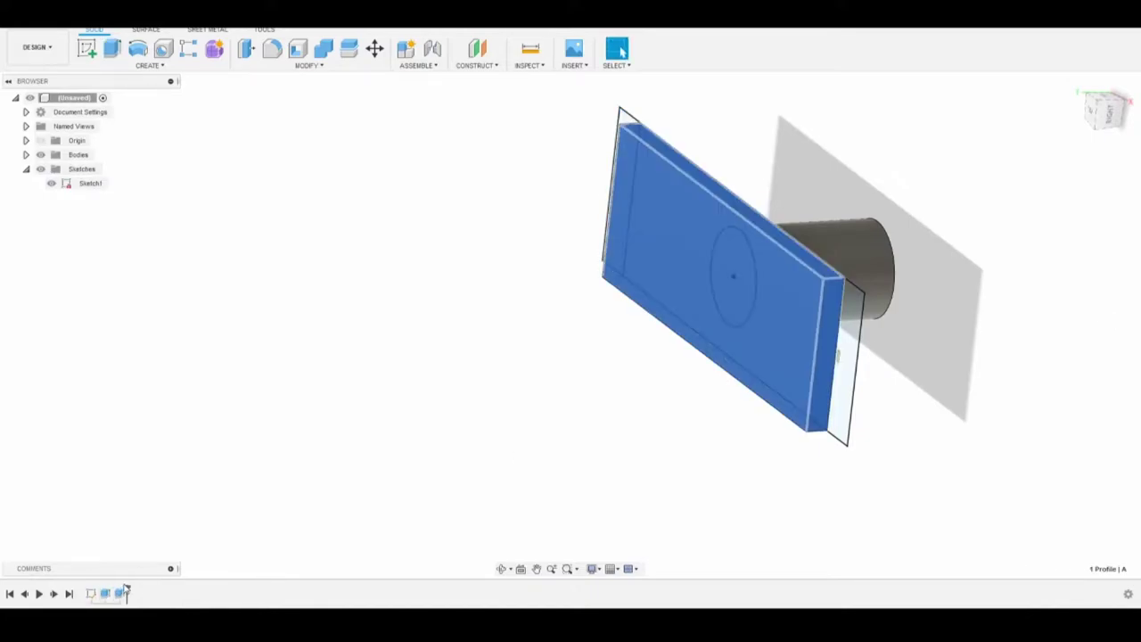
- Edit the plate's extrusion to include the two end strip profiles as well
right_click(105, 593)
left_click(156, 517)
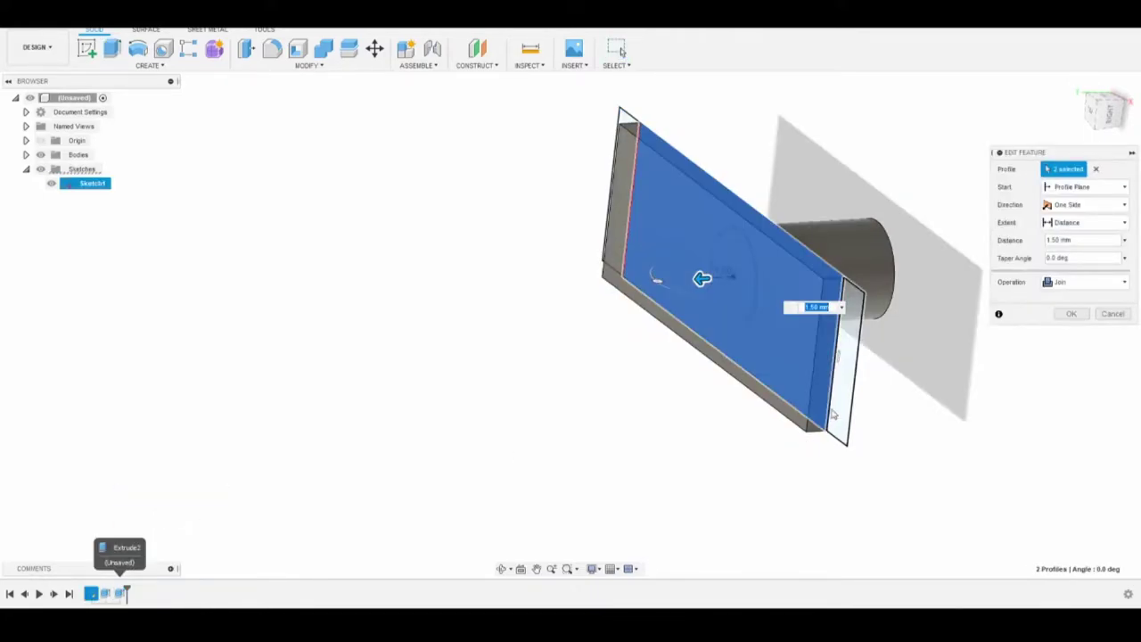
left_click(739, 358)
left_click(627, 128)
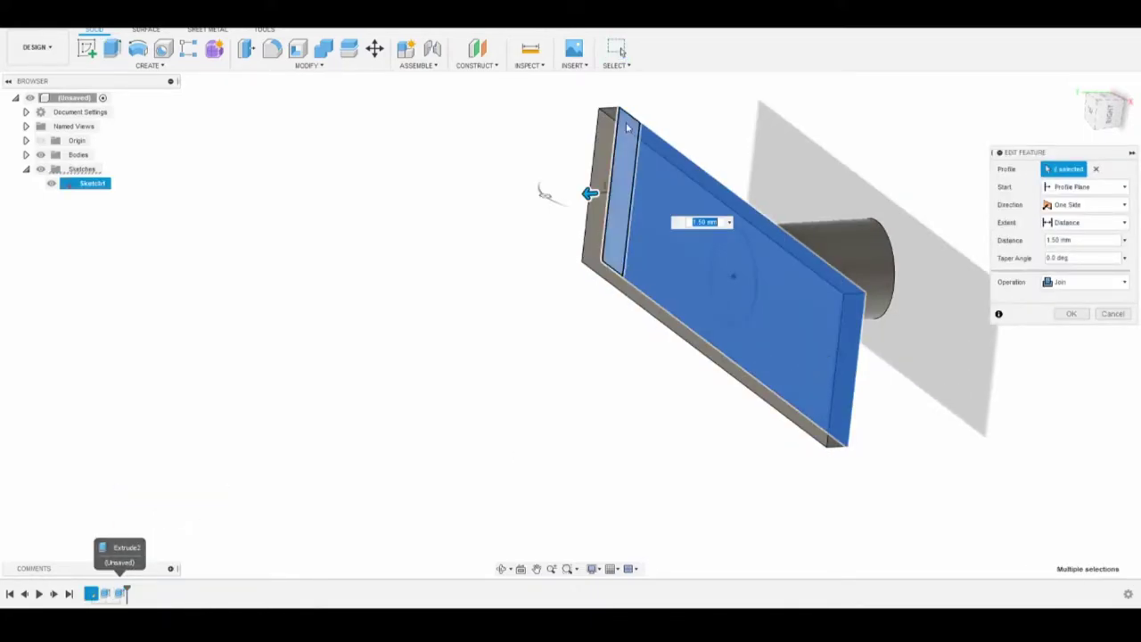
left_click(1070, 314)
- Start extruding both end strip profiles 8 mm away from the cylinder, with the operation set to Join
middle_click_drag(939, 417, 690, 362, "shift")
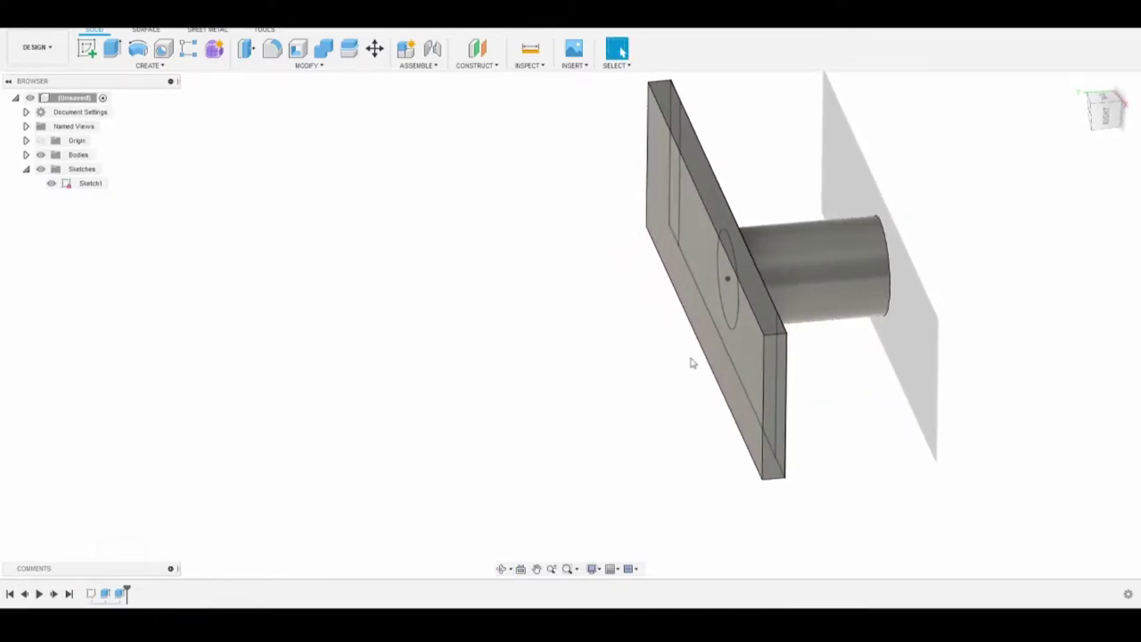
left_click(112, 50)
left_click(836, 164)
middle_click_drag(807, 156, 687, 286, "shift")
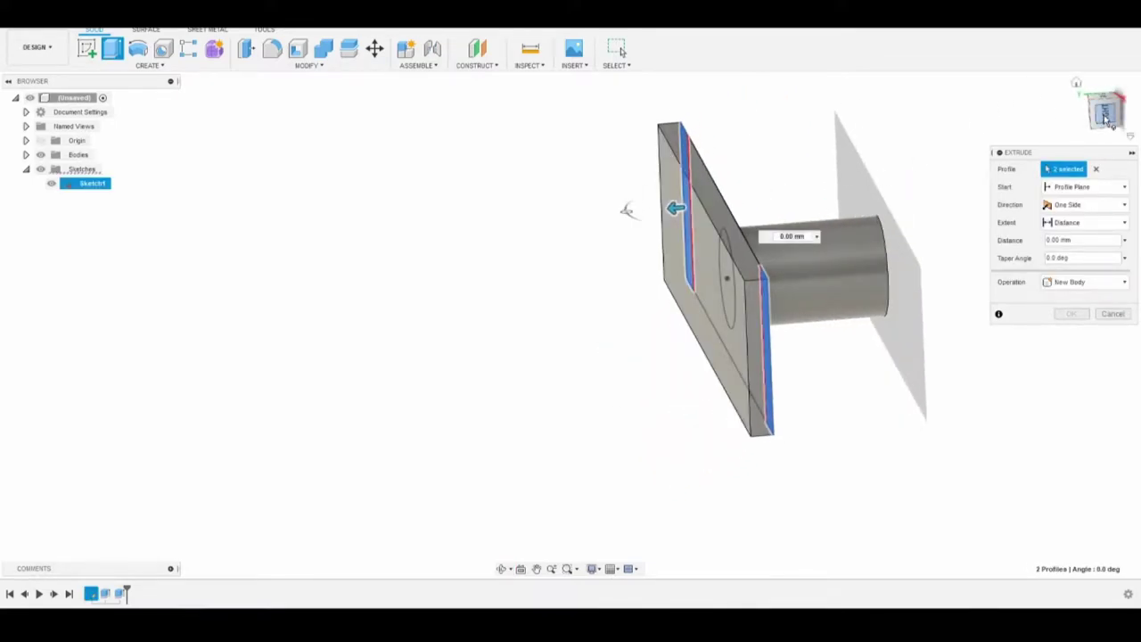
left_click(1106, 114)
left_click_drag(708, 280, 588, 280)
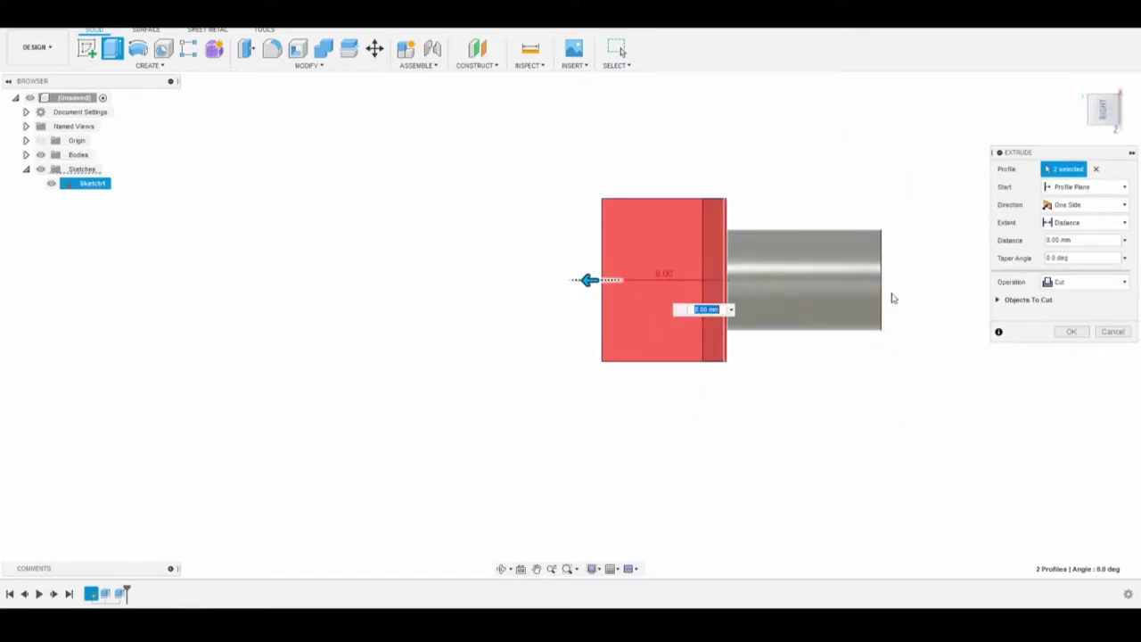
left_click(1083, 281)
left_click(1065, 283)
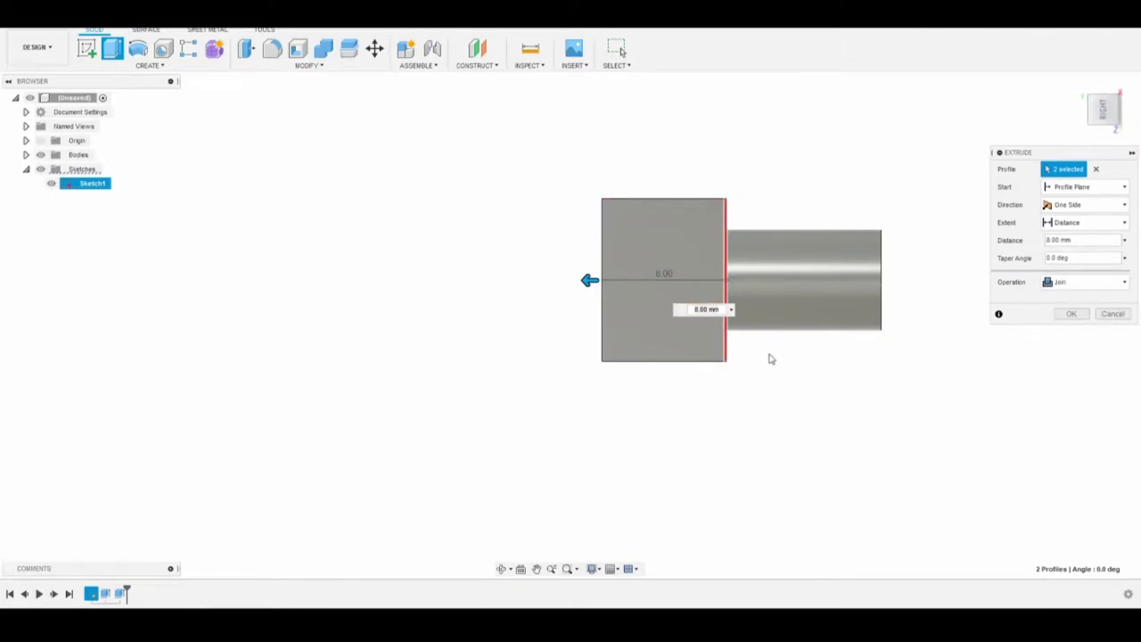
middle_click_drag(769, 357, 780, 397, "shift")
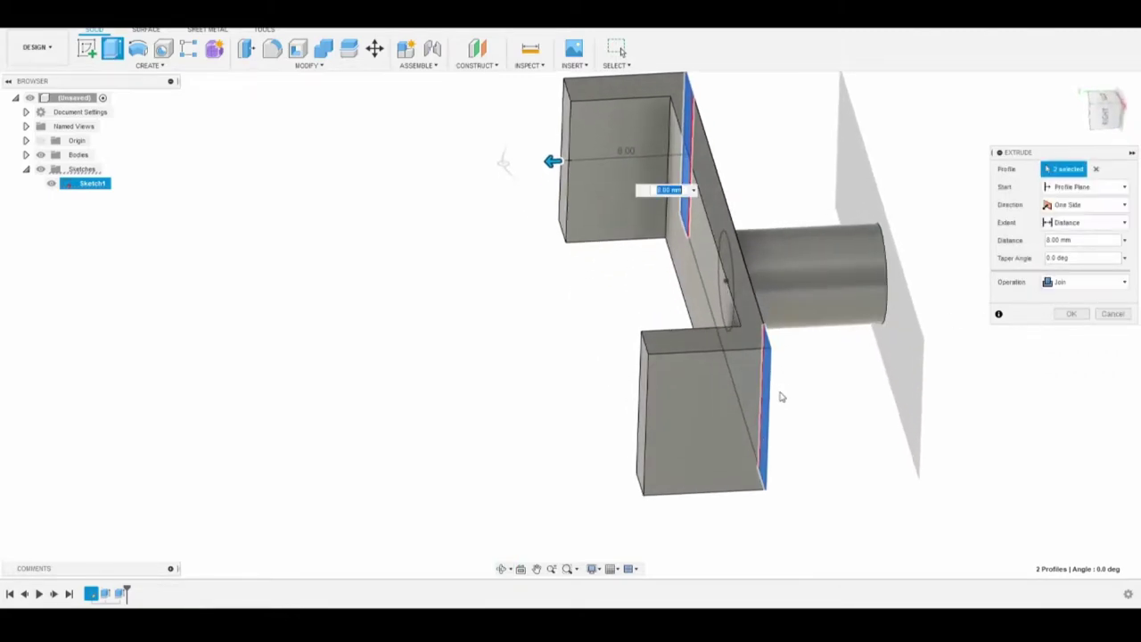
- Set the end strips' extrusion distance to 33 mm and complete the two arms
left_click(1104, 114)
left_click_drag(579, 263, 235, 293)
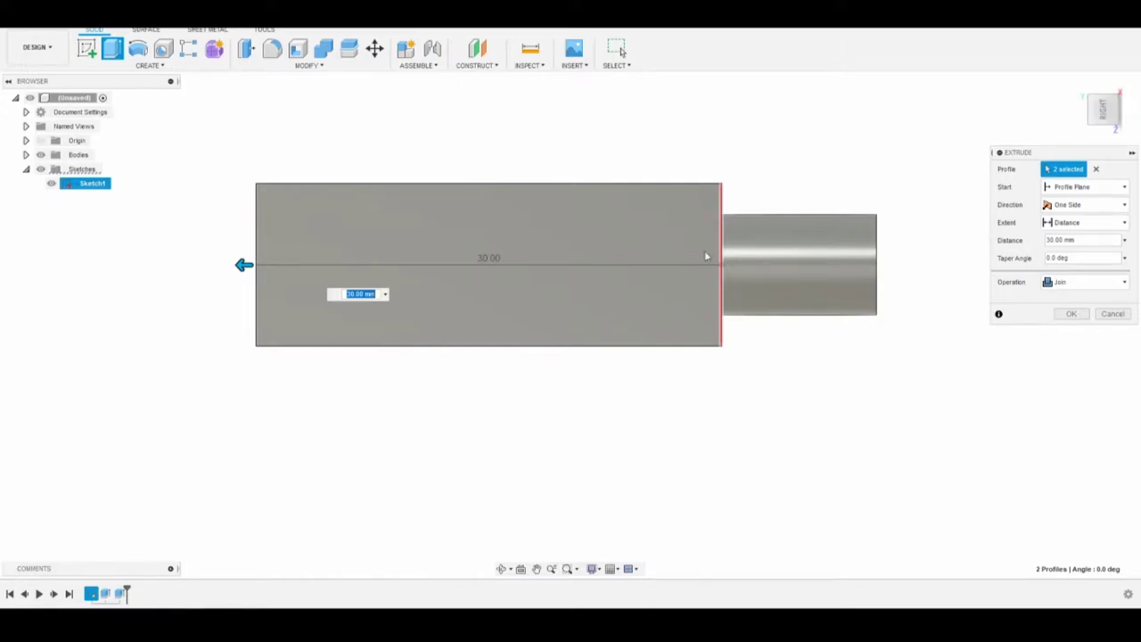
middle_click_drag(705, 265, 716, 275, "shift")
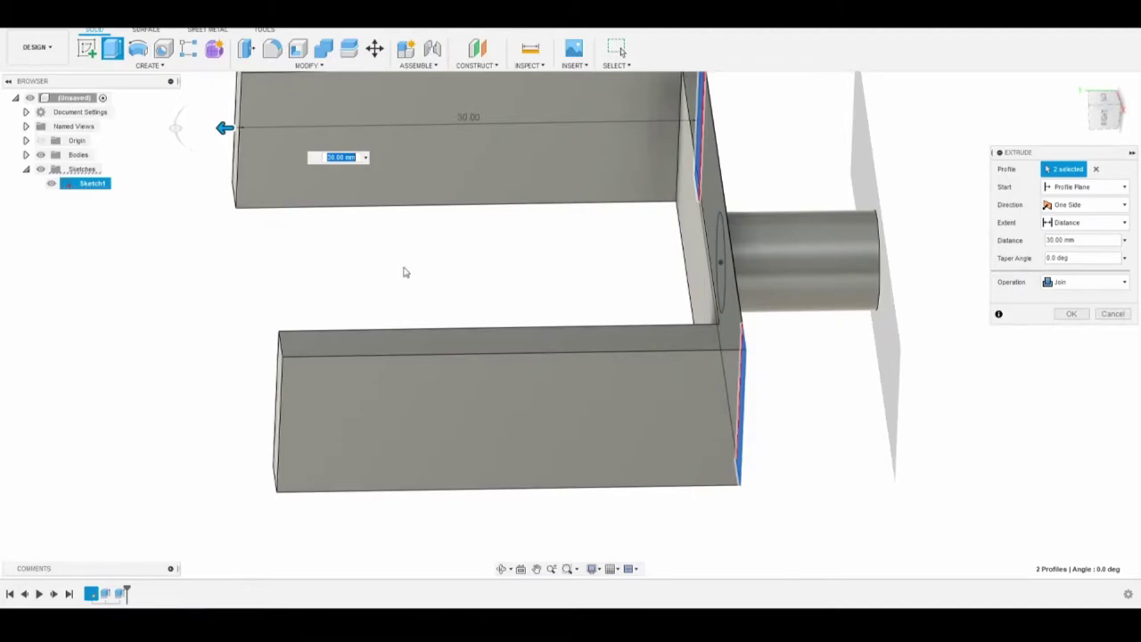
middle_click_drag(403, 272, 309, 388, "shift")
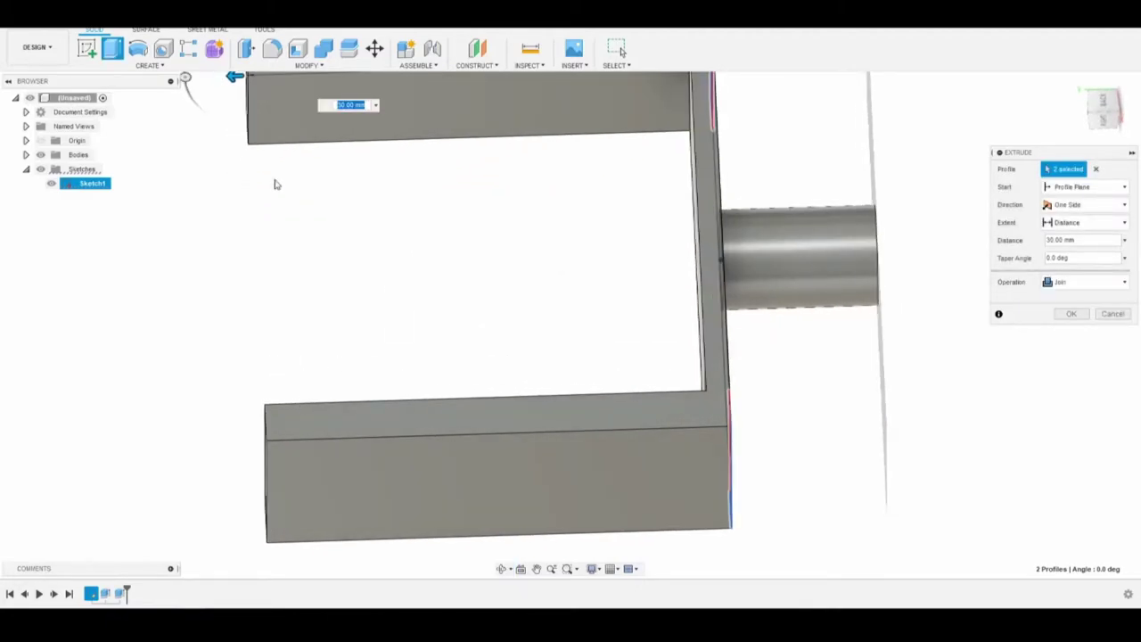
left_click_drag(233, 78, 190, 85)
left_click(1071, 314)
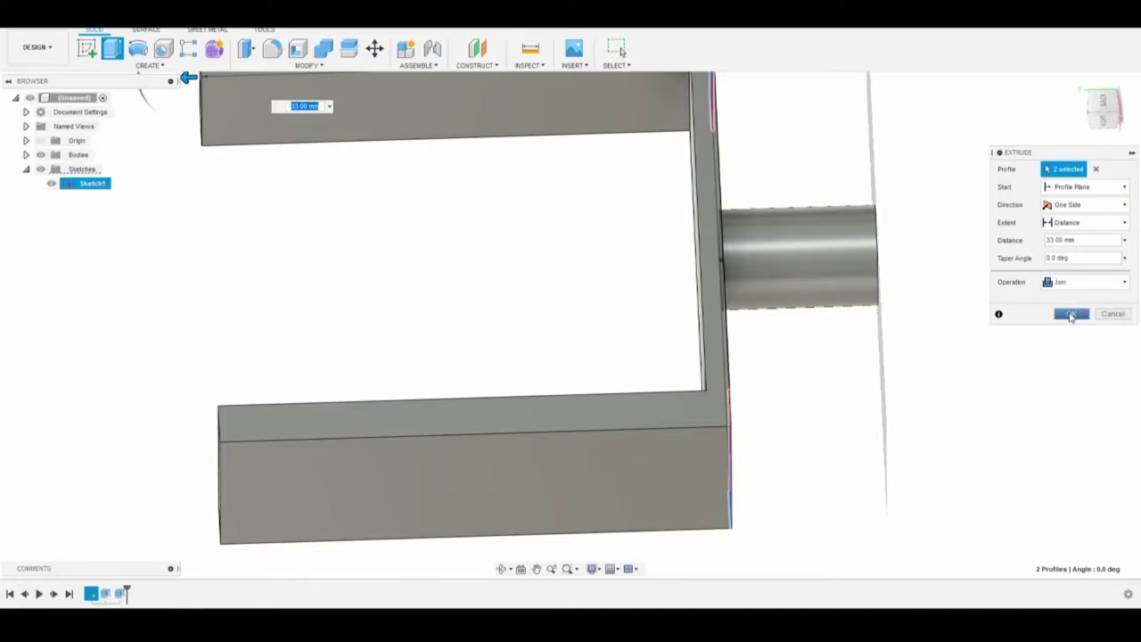
- Create a sketch on the inner face of one arm, viewed straight on at its free end
scroll(785, 384, "down", 5)
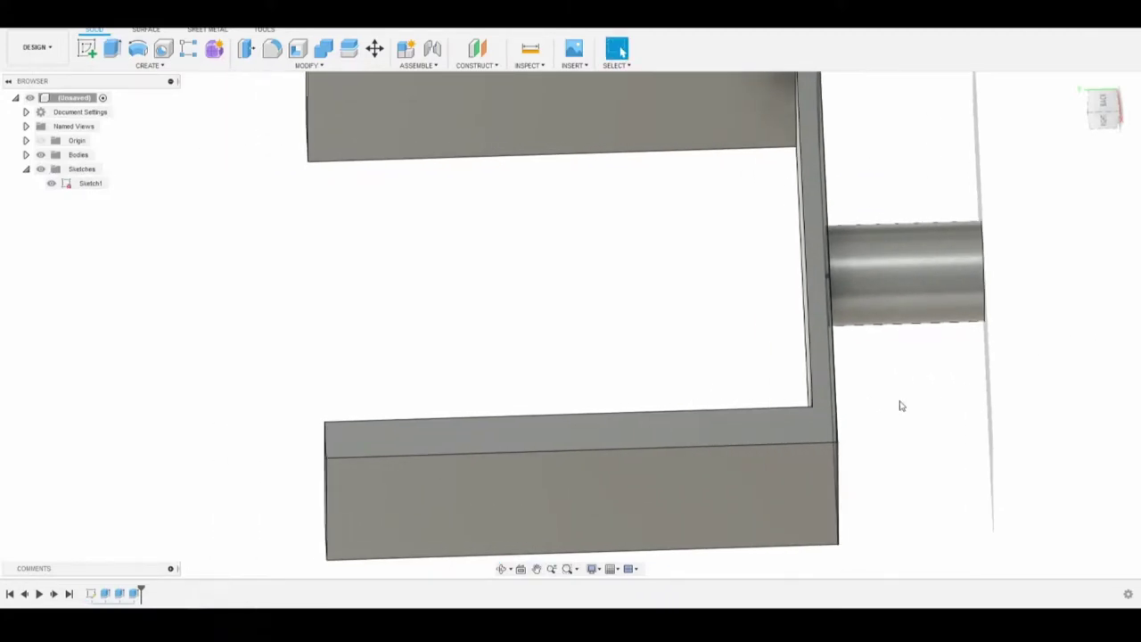
middle_click_drag(900, 412, 905, 441, "shift")
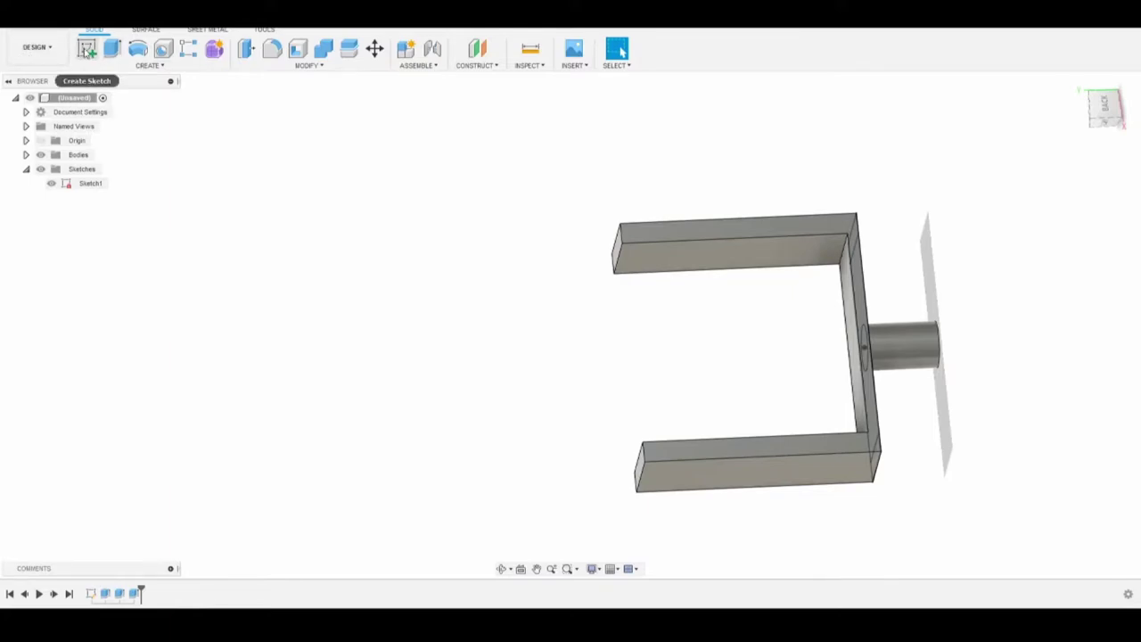
left_click(87, 48)
left_click(764, 273)
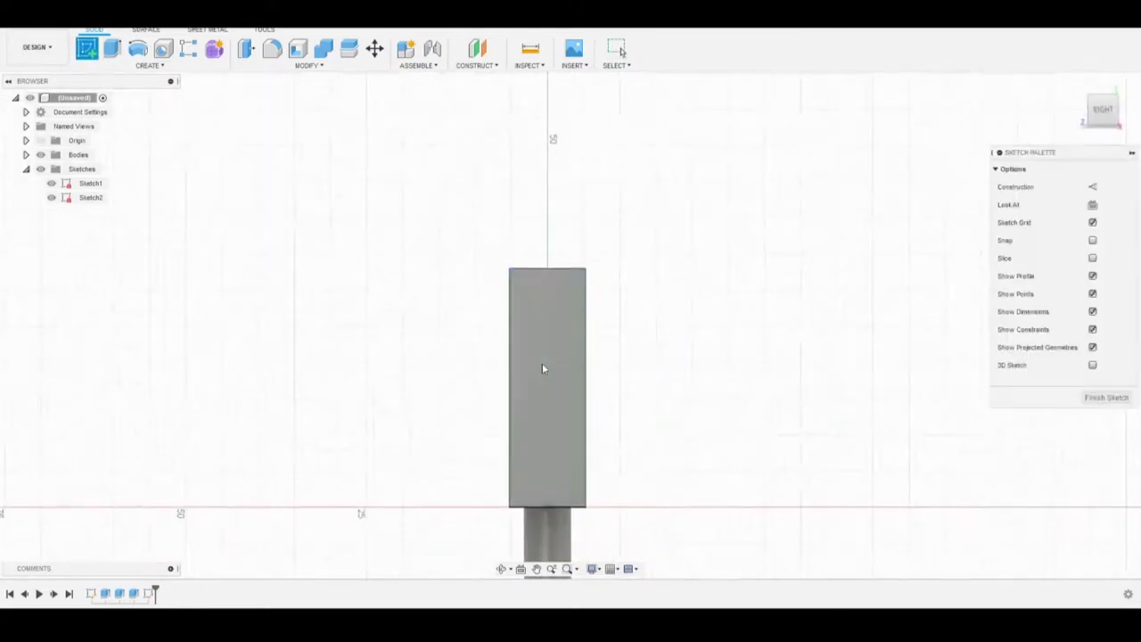
scroll(583, 328, "up", 5)
scroll(538, 286, "up", 2)
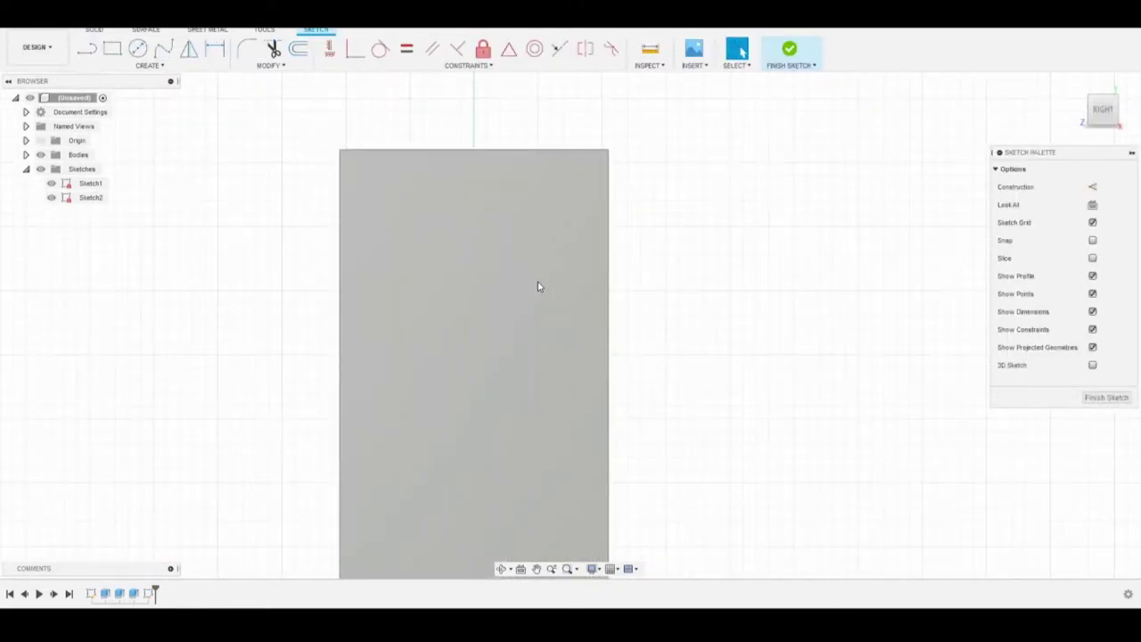
mouse_move(546, 286)
middle_mouse_down("shift")
mouse_move(526, 222)
mouse_move(565, 294)
mouse_move(588, 286)
middle_mouse_up("shift")
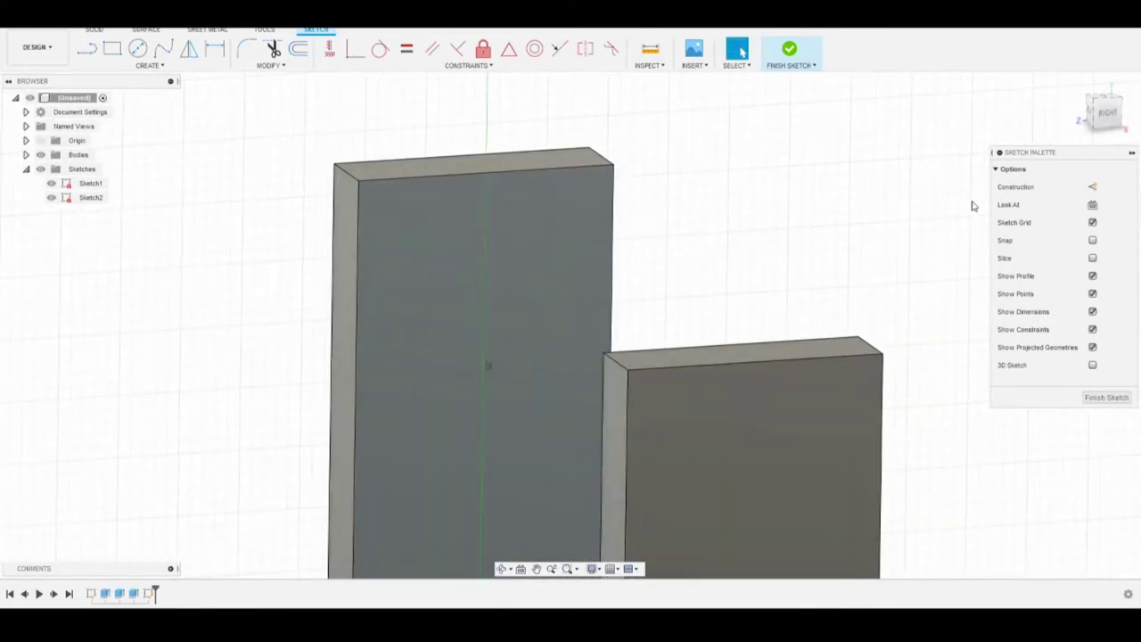
left_click(1106, 113)
middle_click_drag(384, 229, 540, 264)
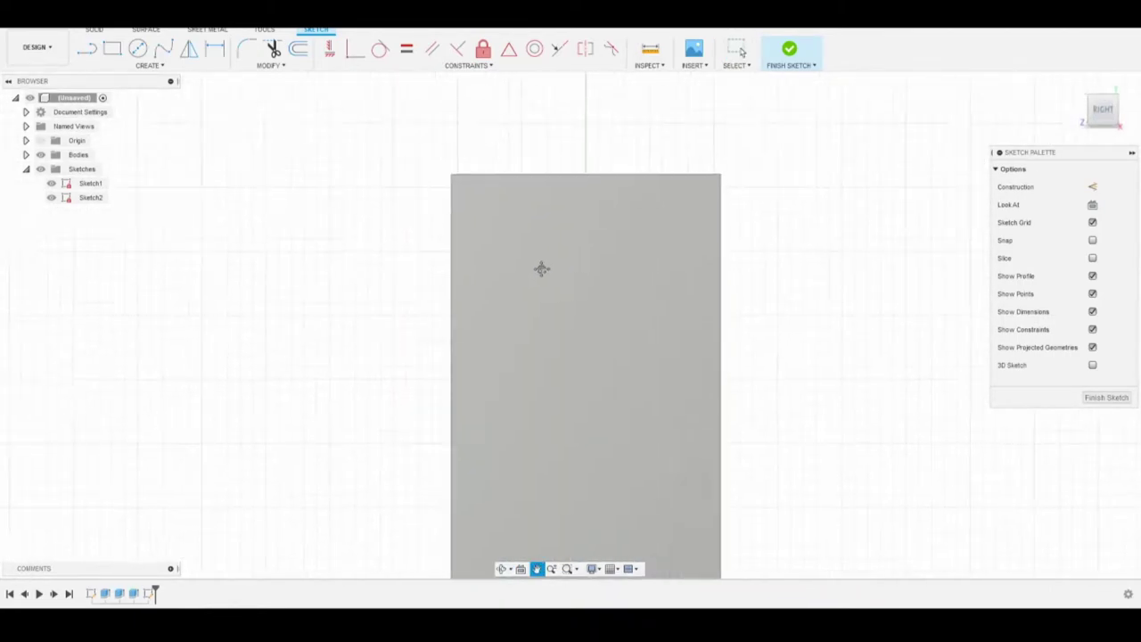
scroll(542, 276, "up", 3)
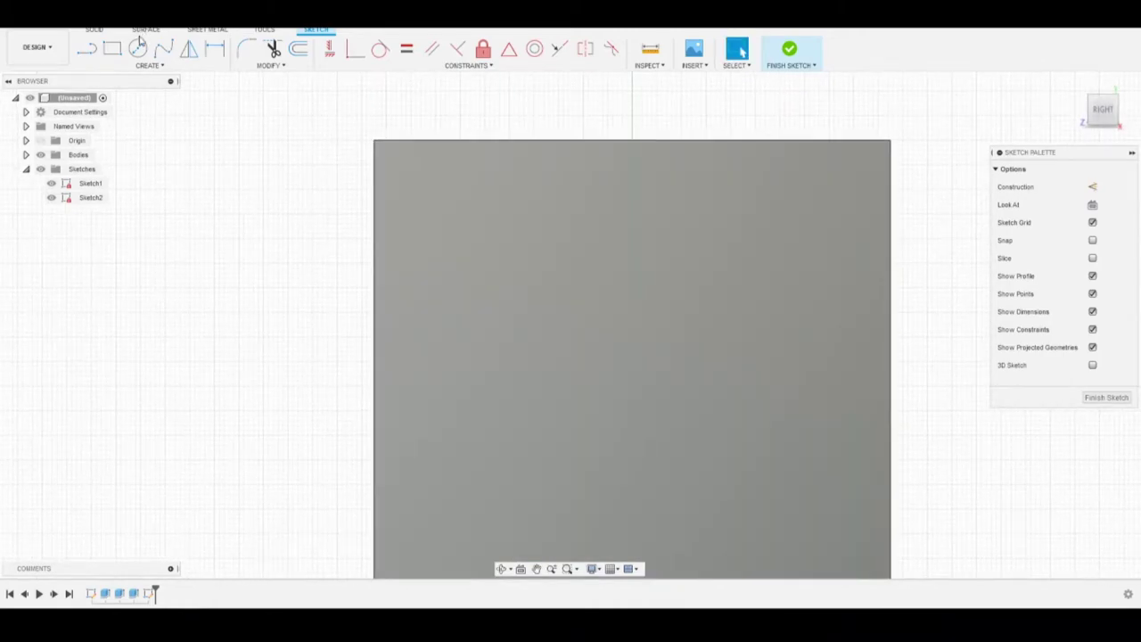
- Draw a rectangle across the full width of the arm's free end, dimension its height as 1.5 mm, and finish the sketch
left_click(115, 51)
left_click(374, 141)
left_click(894, 214)
key("d")
left_click(736, 210)
left_click(728, 141)
left_click(724, 119)
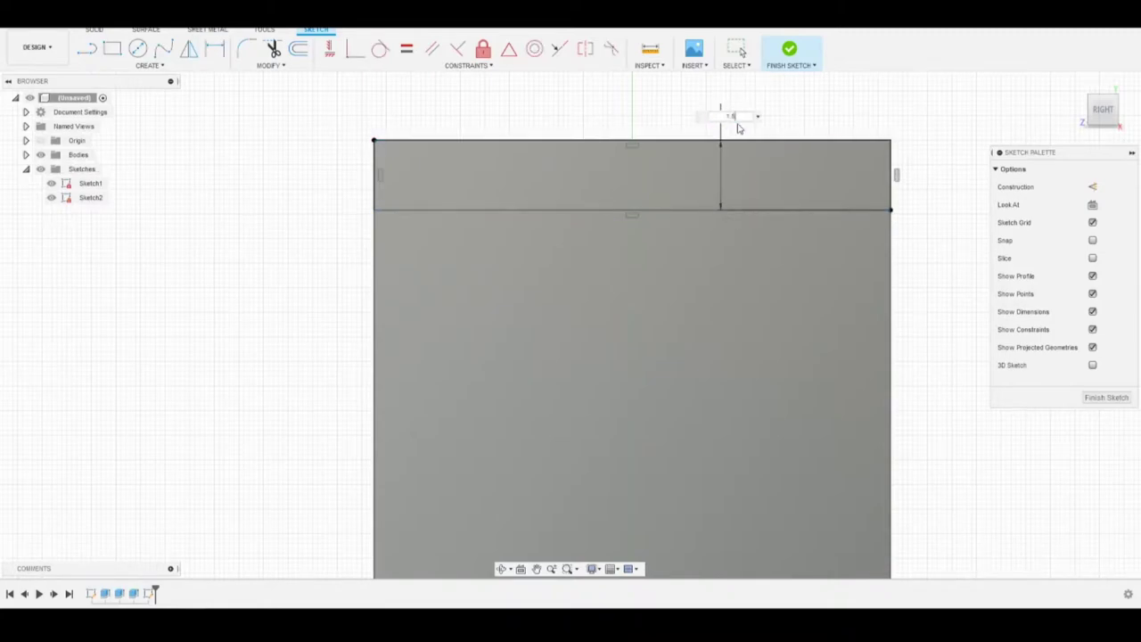
type("1.5")
key("Return")
left_click(1106, 398)
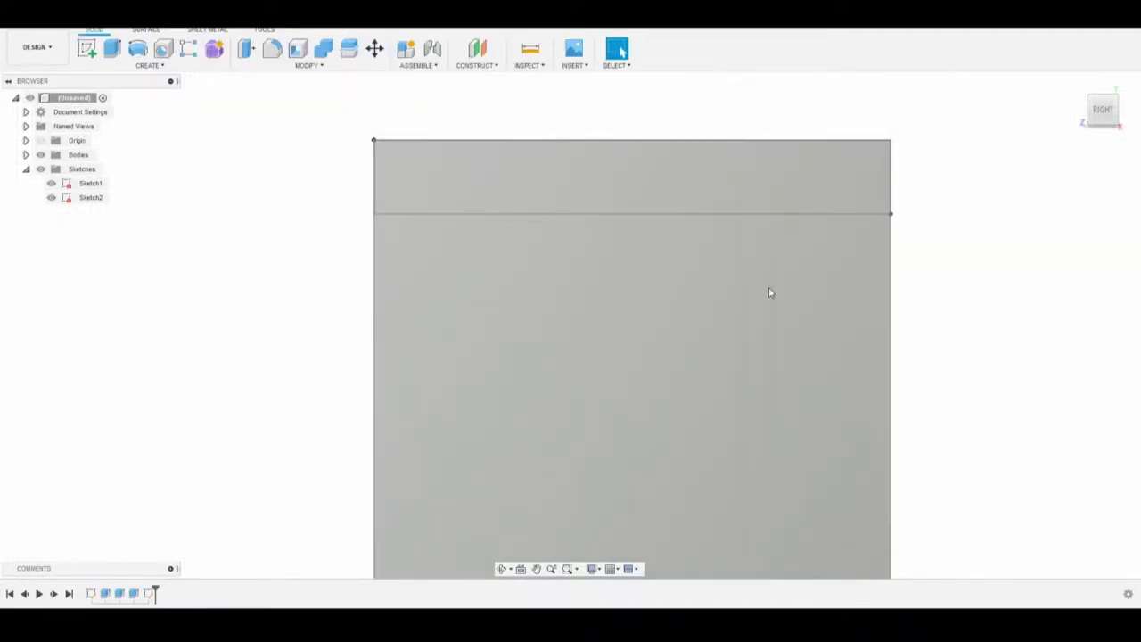
- Extrude the 1.5 mm rectangle 30 mm across to the opposite arm with Join, closing the frame
middle_click_drag(626, 171, 688, 361)
key("e")
left_click(534, 198)
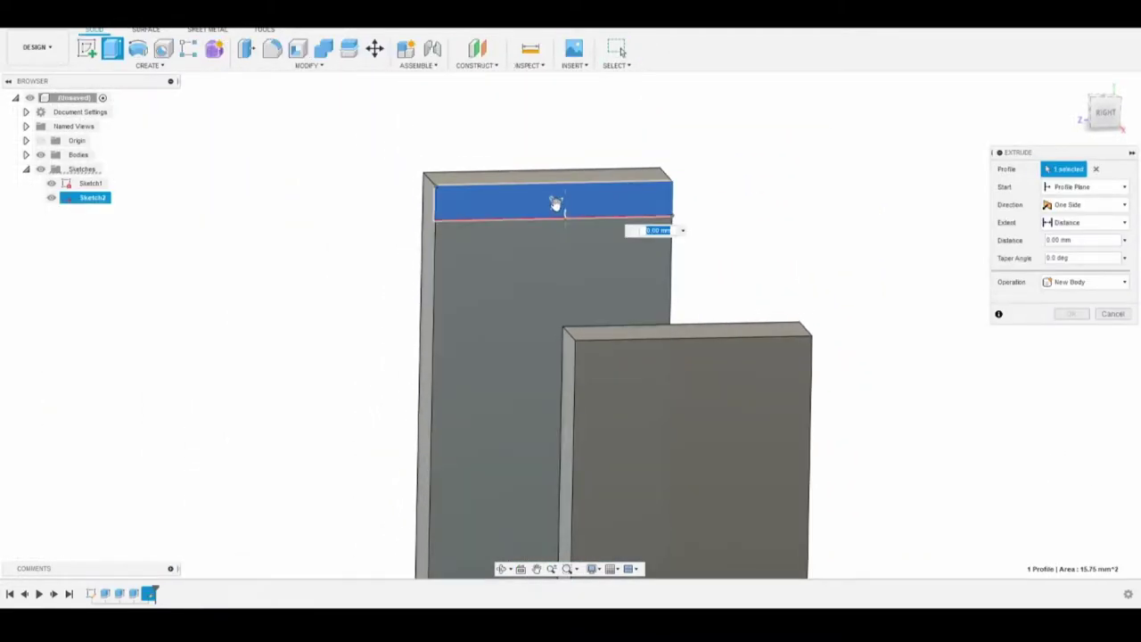
type("1")
left_click_drag(560, 208, 660, 368)
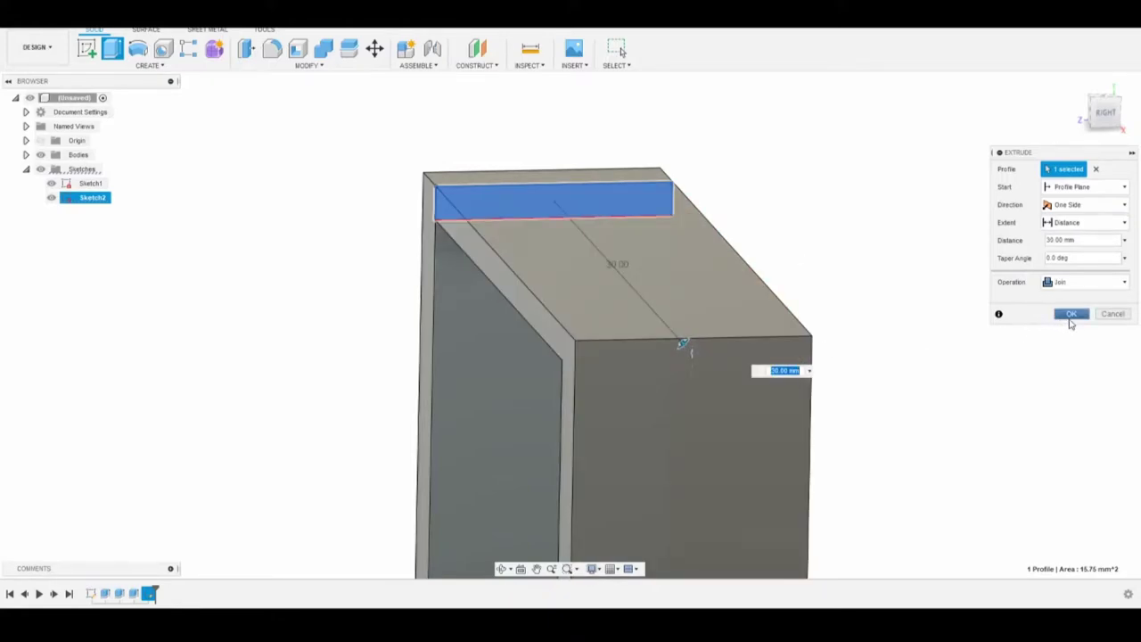
left_click(1070, 319)
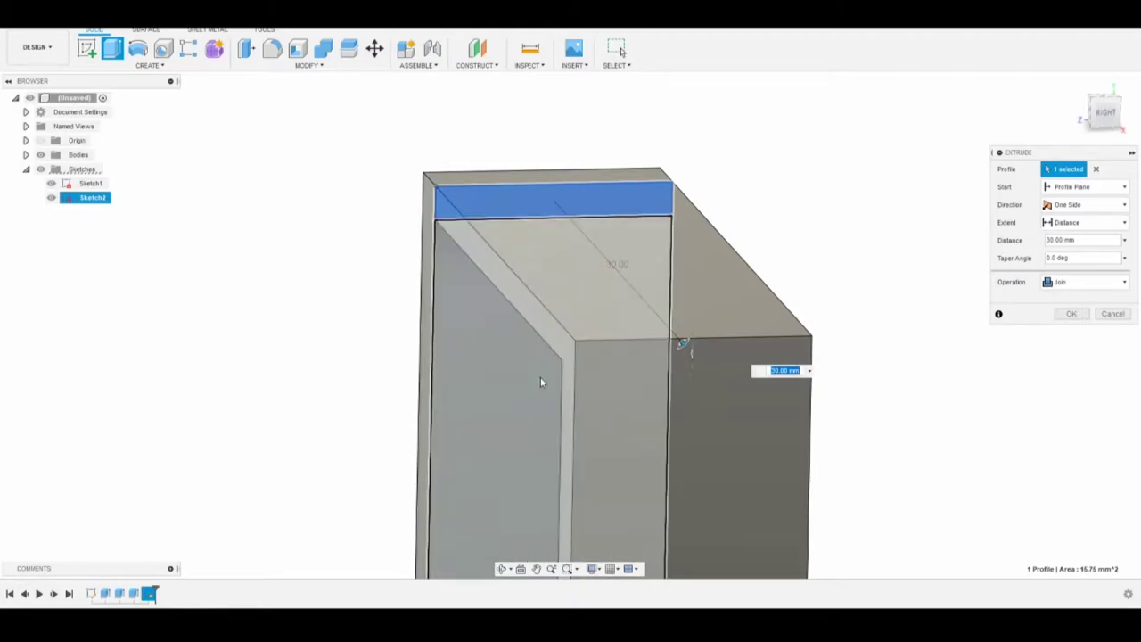
middle_click_drag(443, 420, 735, 323)
scroll(735, 322, "down", 10)
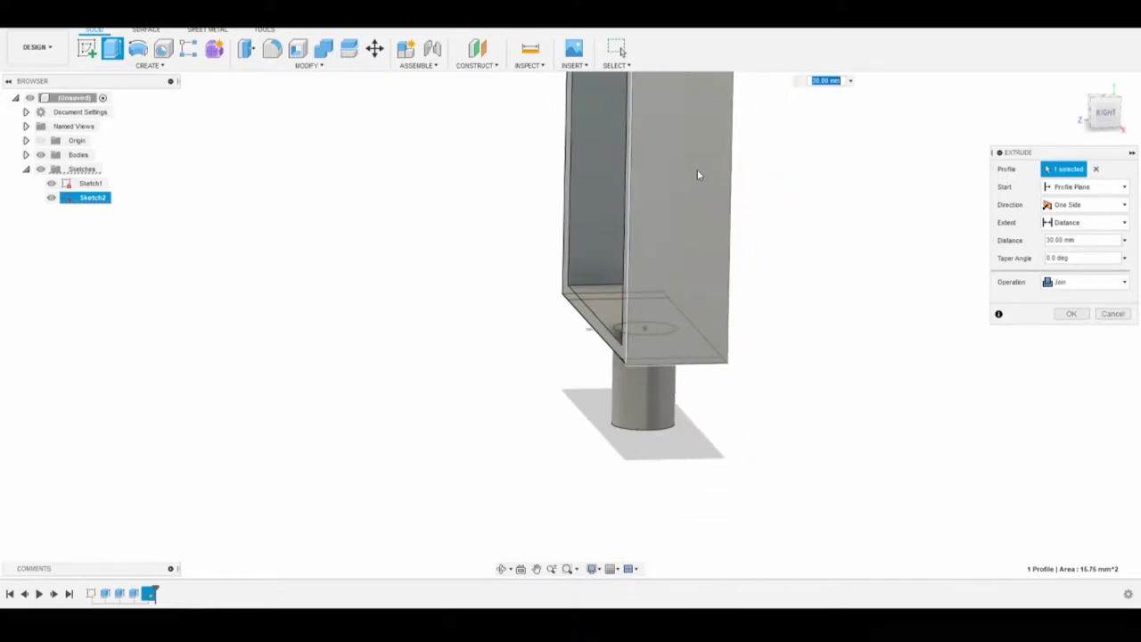
left_click(1072, 314)
middle_click_drag(744, 341, 815, 294)
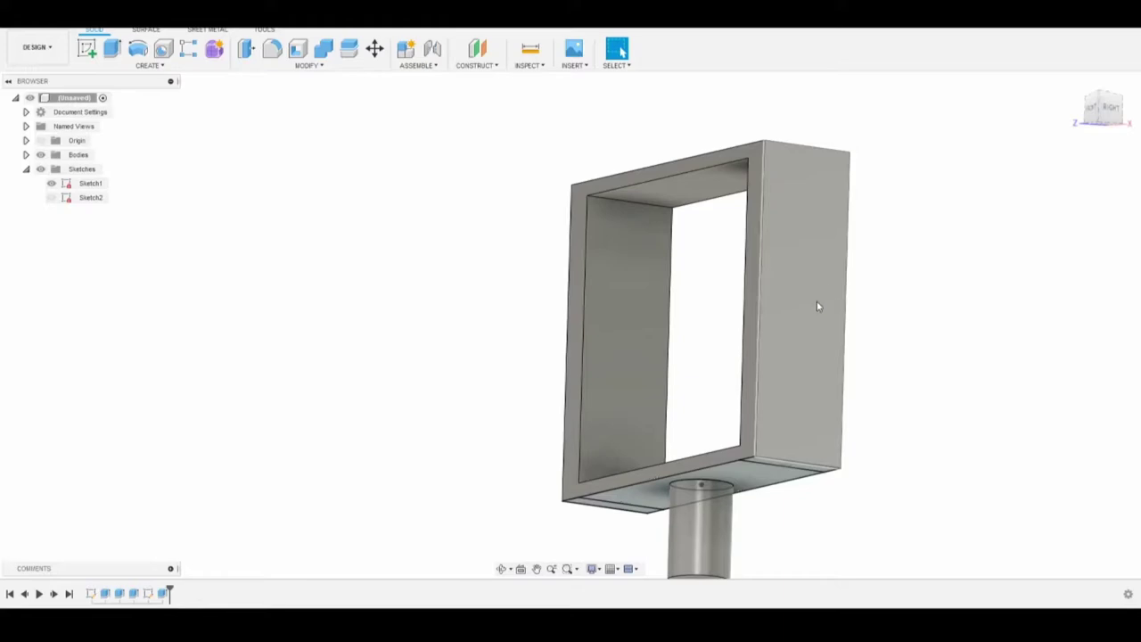
middle_click_drag(802, 313, 885, 310, "shift")
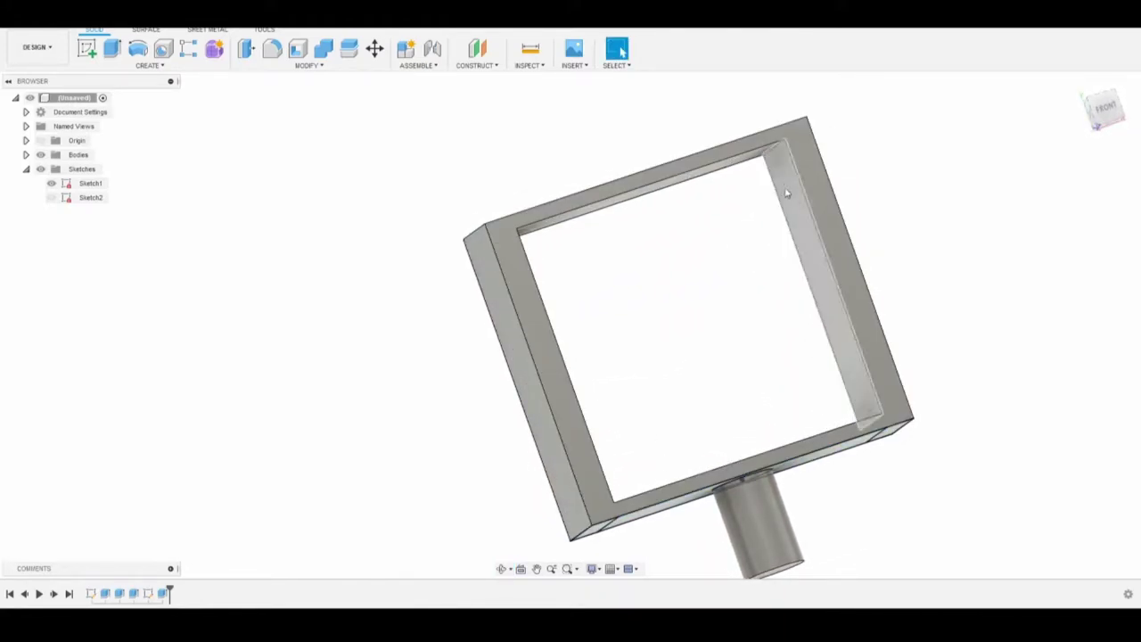
middle_click_drag(830, 327, 834, 342, "shift")
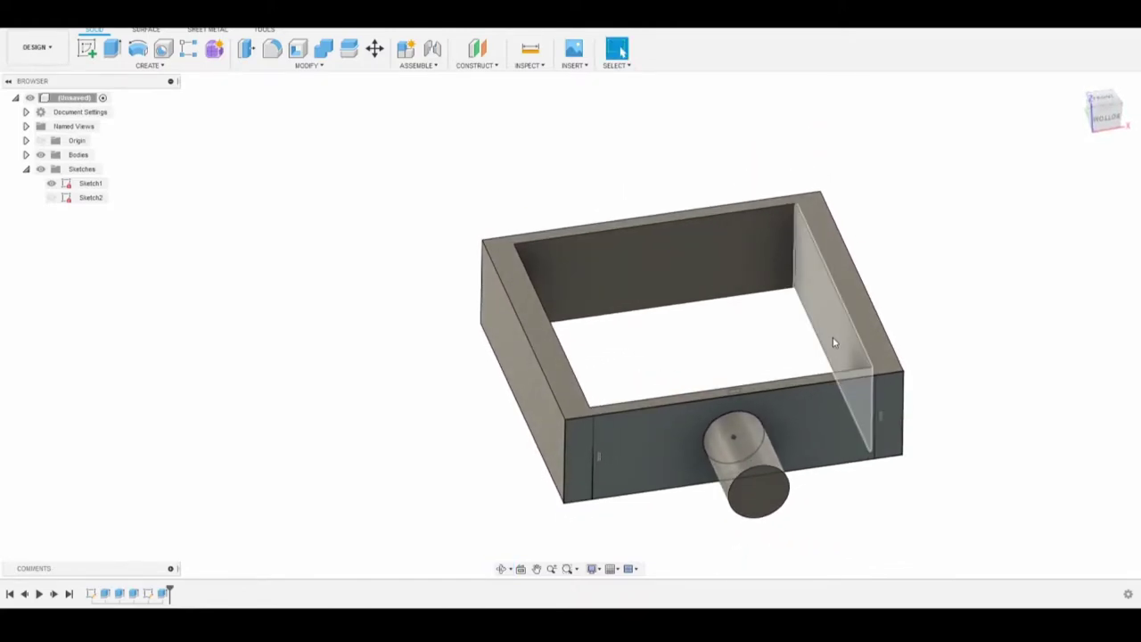
middle_click_drag(901, 367, 915, 387, "shift")
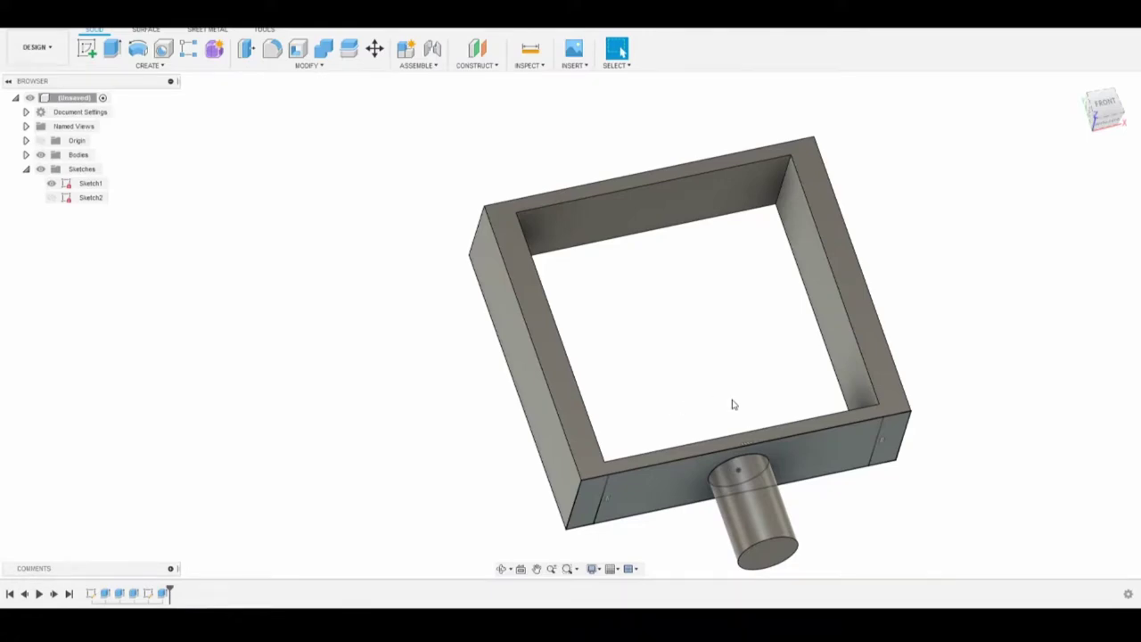
- Create a sketch on the back face of the rectangular frame, viewed straight on at the stem end of the opening
middle_click_drag(731, 405, 733, 384)
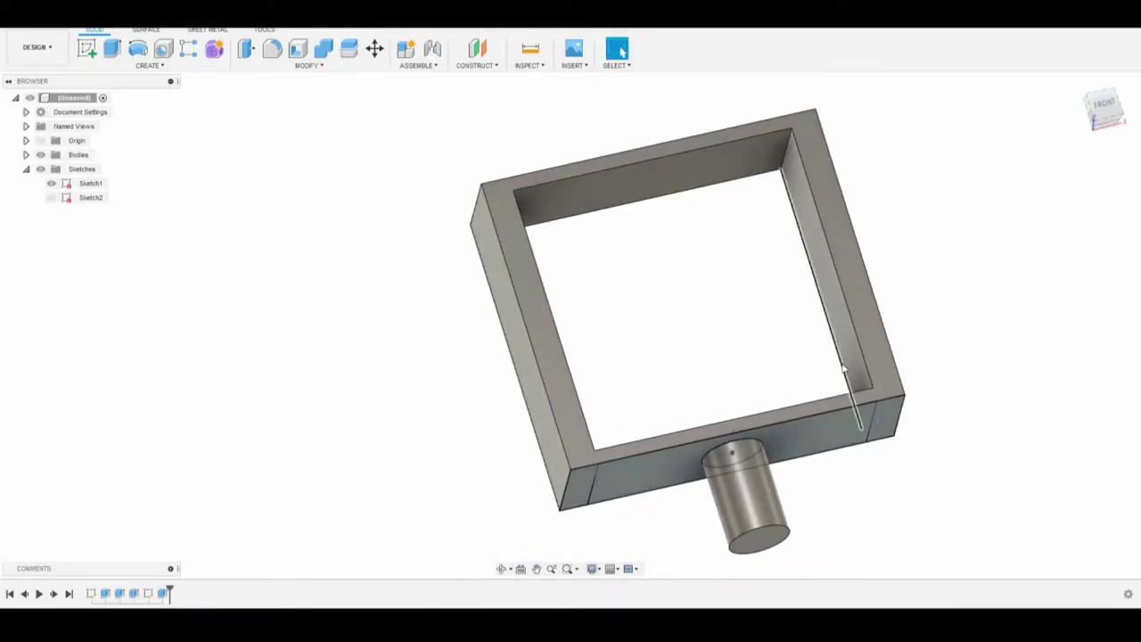
middle_click_drag(754, 389, 669, 409, "shift")
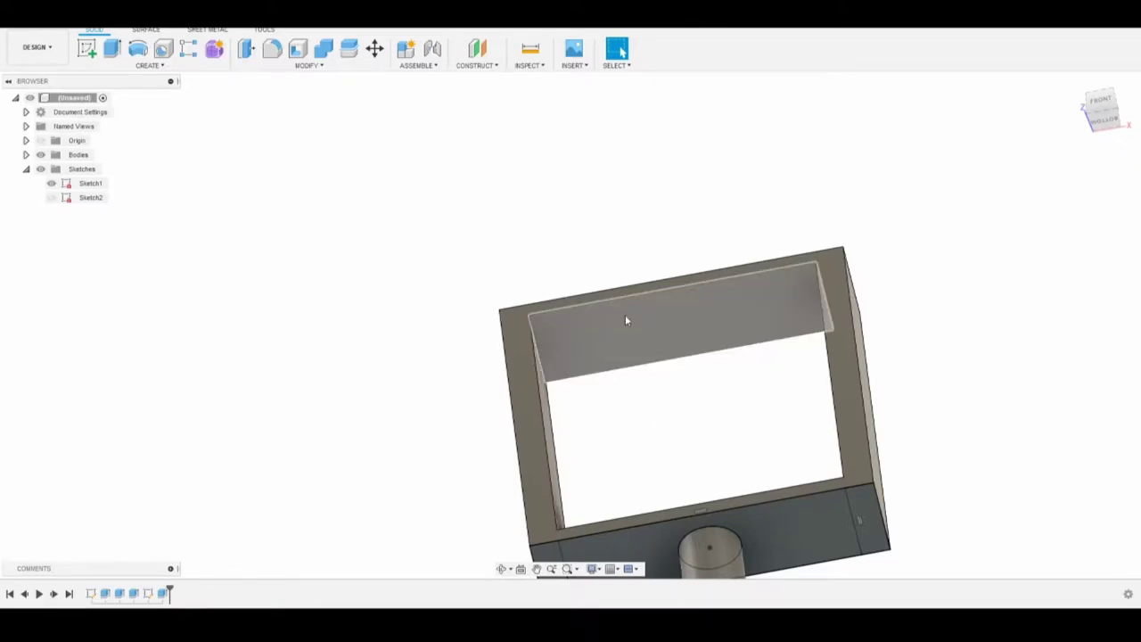
middle_click_drag(671, 411, 603, 229, "shift")
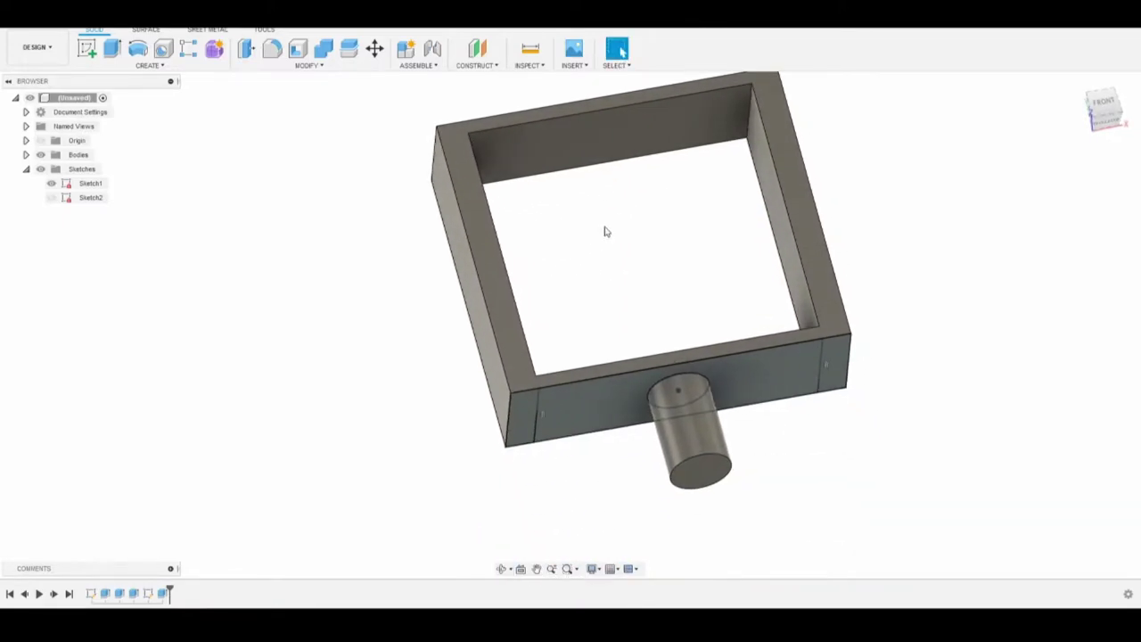
middle_click_drag(697, 389, 685, 230, "shift")
left_click(86, 49)
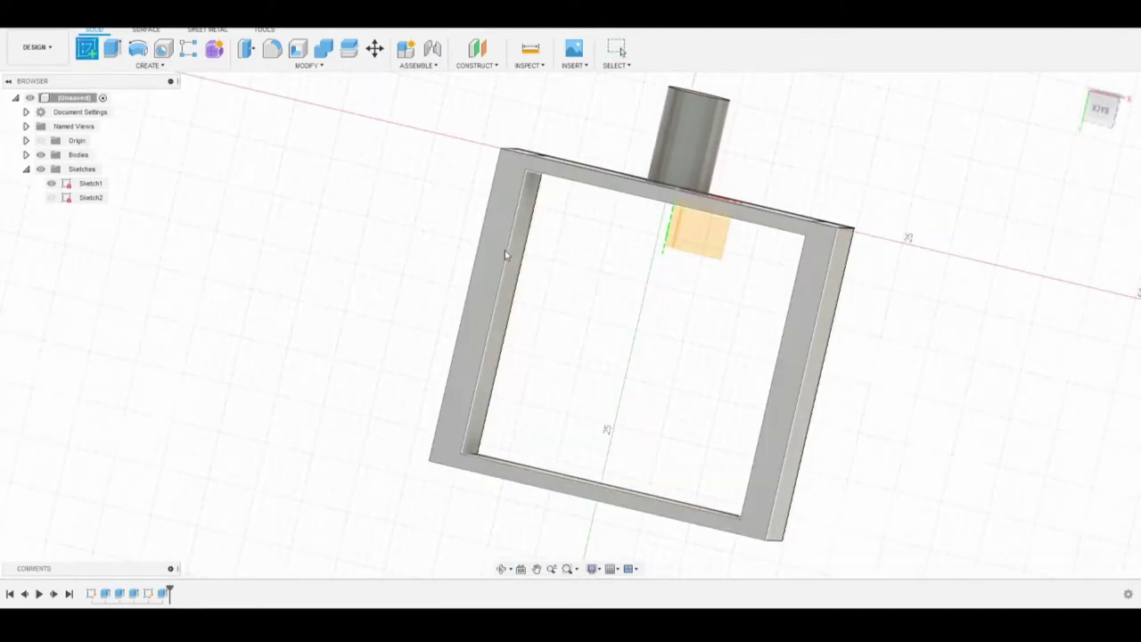
left_click(529, 255)
scroll(740, 324, "up", 2)
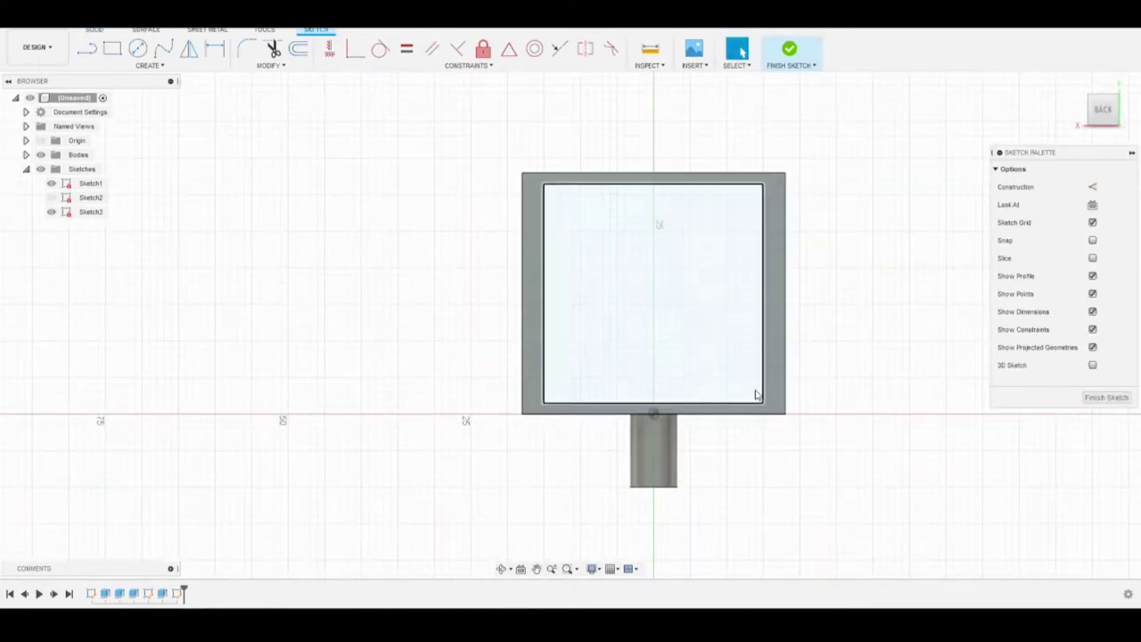
scroll(716, 356, "down", 3)
middle_click_drag(716, 356, 782, 418)
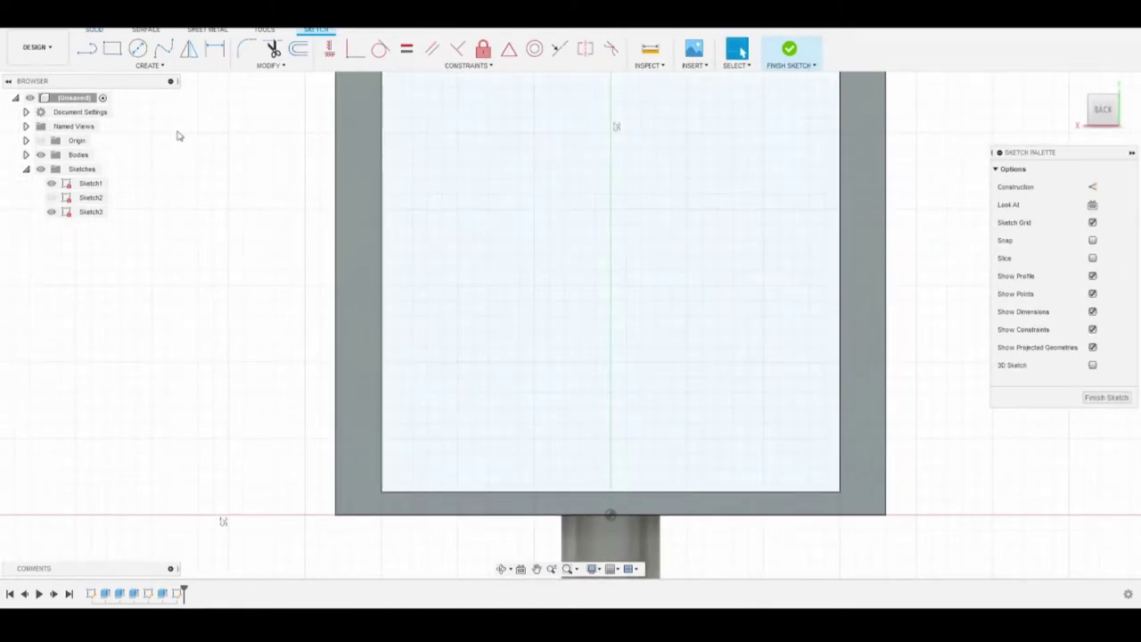
- Draw a rectangle about 3 mm wide in the opening's lower-right corner and set its height to 6 mm
left_click(111, 48)
scroll(811, 486, "up", 1)
left_click(787, 490)
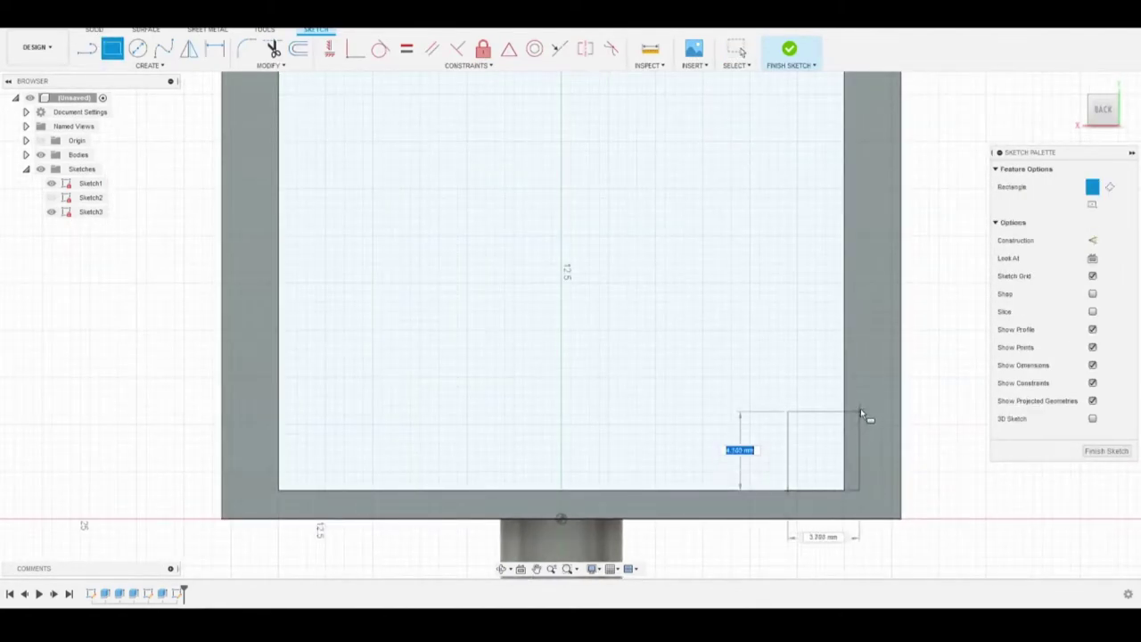
left_click(844, 405)
key("d")
left_click(847, 484)
left_click(834, 462)
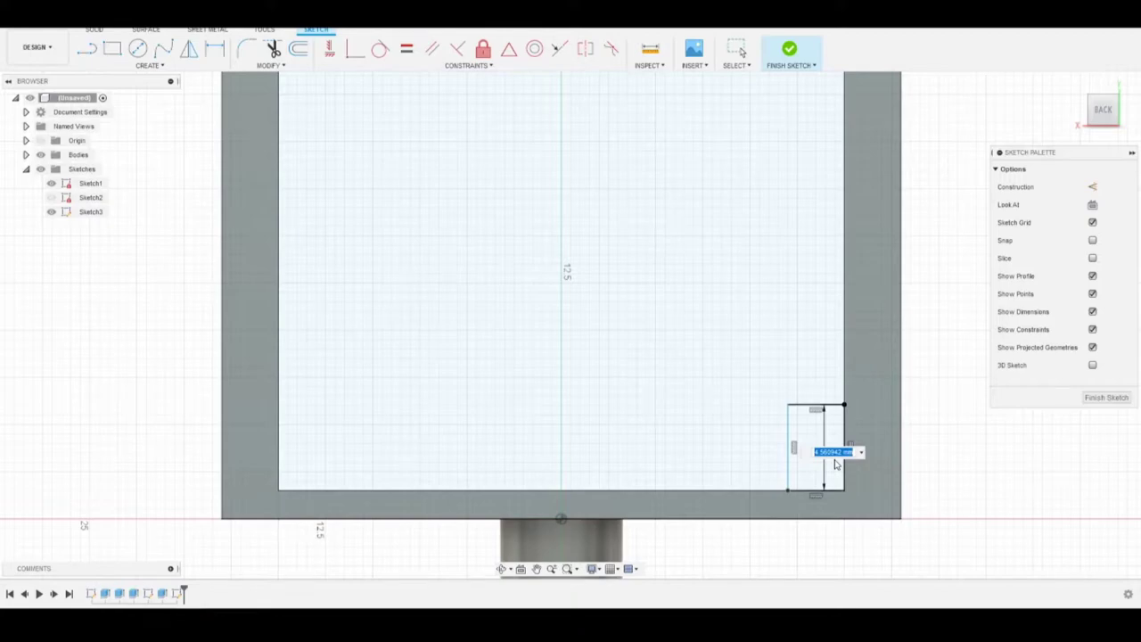
type("6")
key("Return")
- Dimension the lower-right corner rectangle's width as 6 mm
left_click(844, 455)
left_click(789, 450)
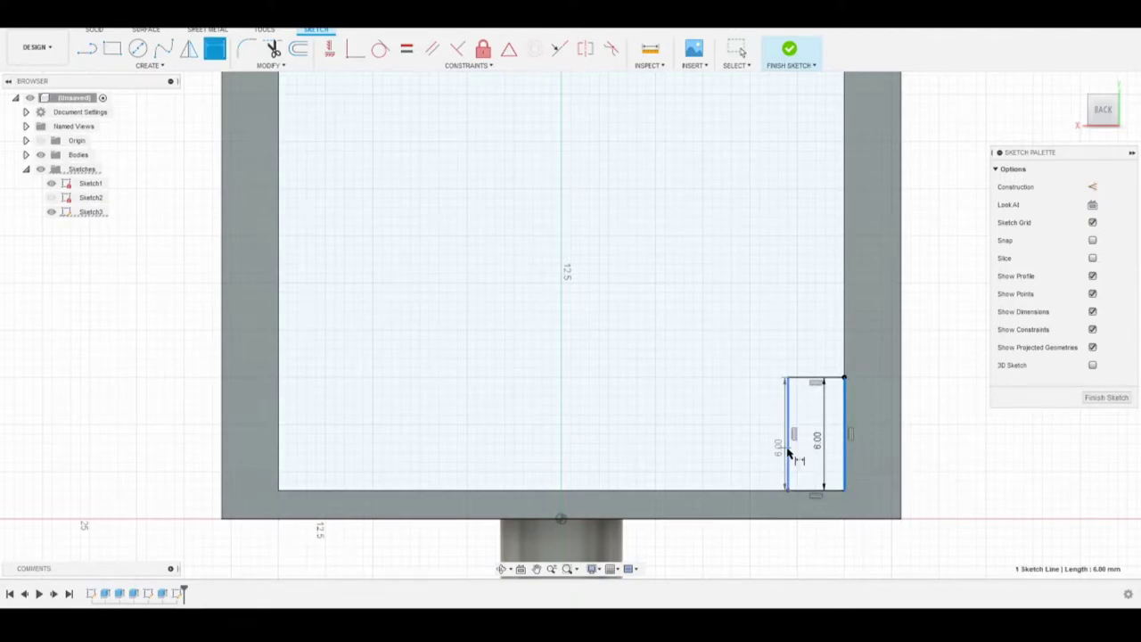
left_click(815, 459)
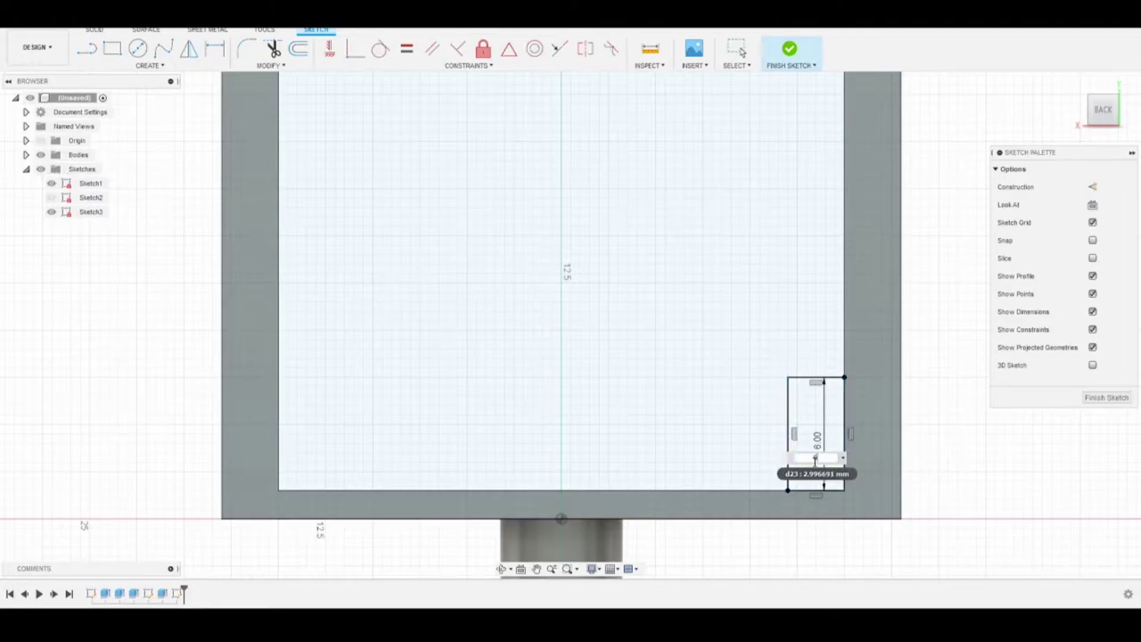
type("6")
key("Return")
left_click(281, 384)
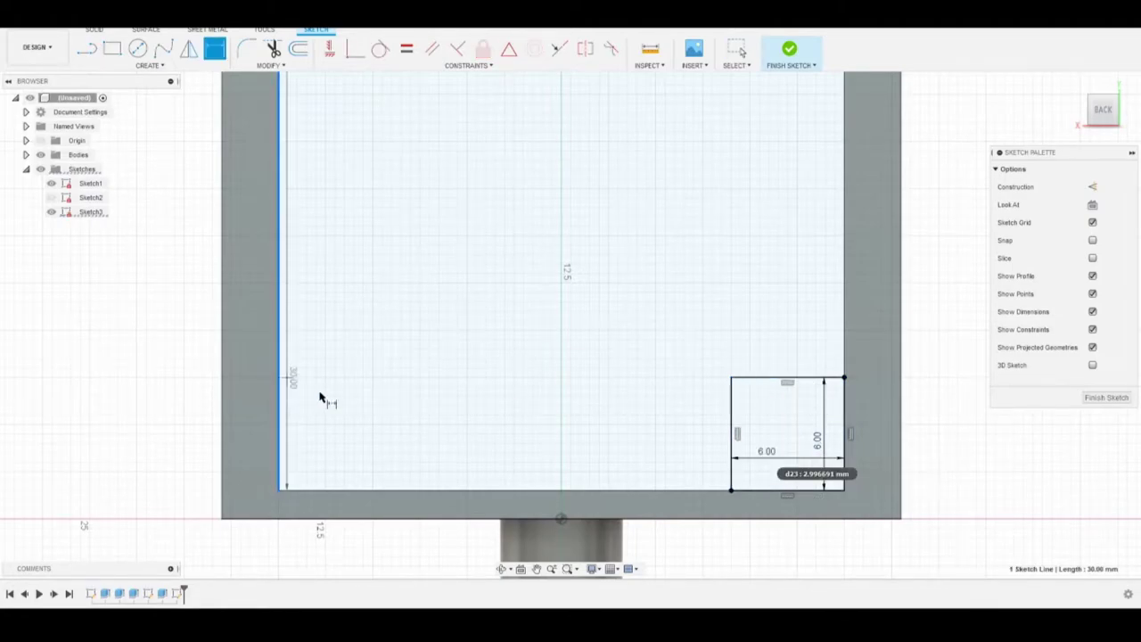
key("Escape")
- Draw a rectangle in the opening's lower-left corner and set its width to 6 mm
left_click(112, 49)
left_click(279, 359)
left_click(375, 489)
key("d")
left_click(375, 383)
left_click(280, 415)
left_click(323, 432)
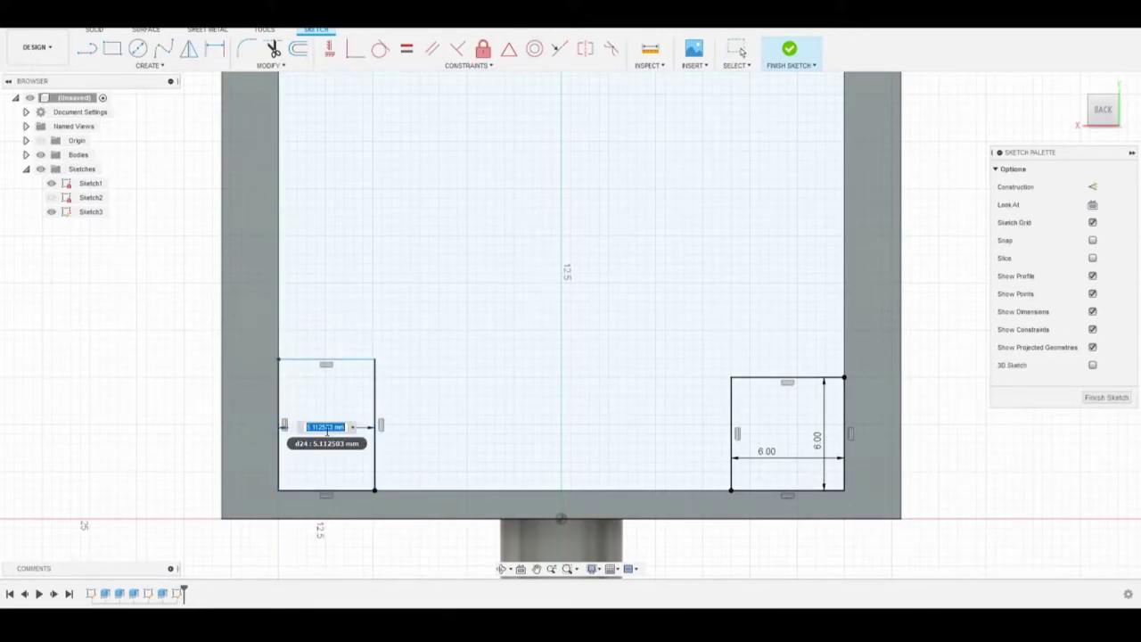
type("6")
key("Return")
- Dimension the lower-left corner rectangle's height as 6 mm
left_click(318, 361)
left_click(351, 491)
left_click(337, 419)
type("6")
key("Return")
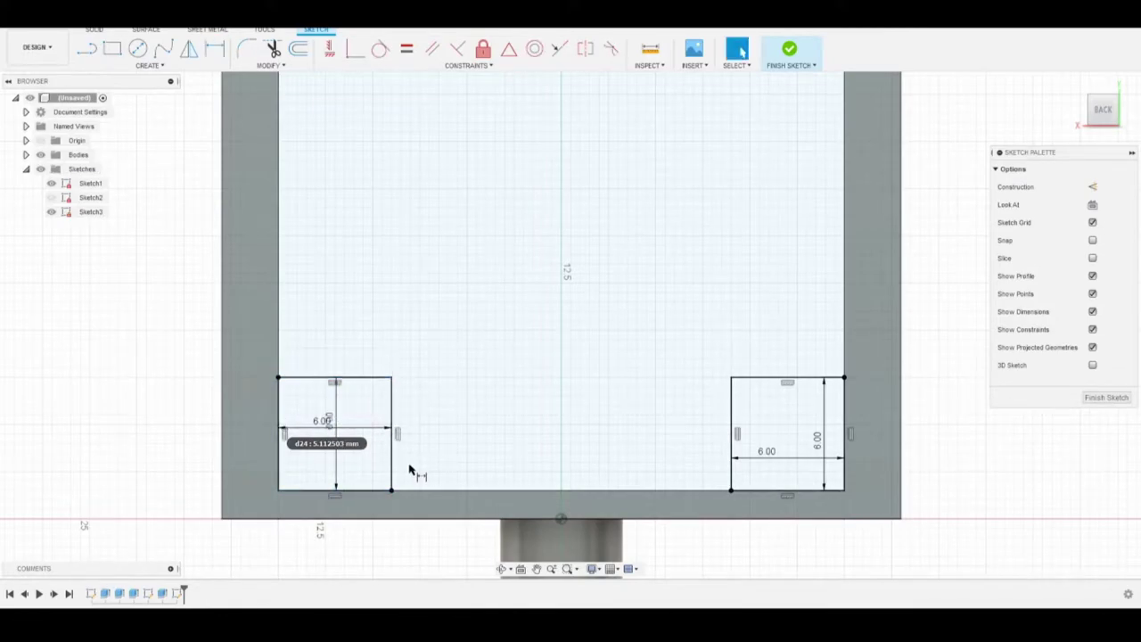
- Draw a rectangle about 3.3 mm high in the opening's upper-left corner and set its width to 6 mm
middle_click_drag(434, 283, 475, 525)
left_click(111, 50)
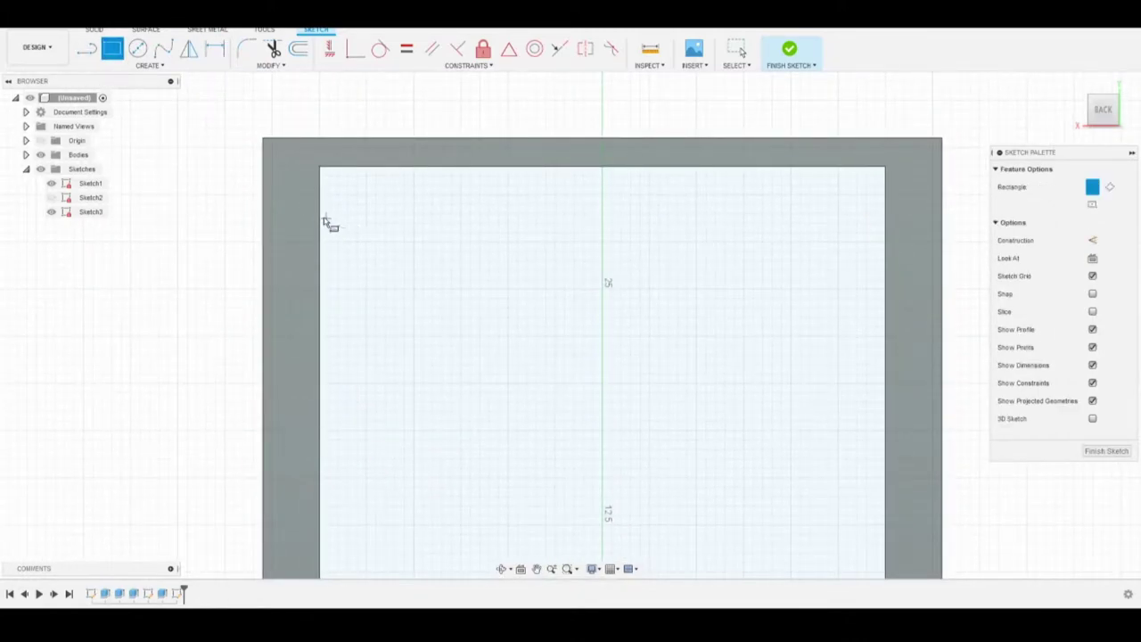
left_click(321, 229)
left_click(425, 166)
key("Escape")
left_click(369, 170)
key("d")
left_click(372, 178)
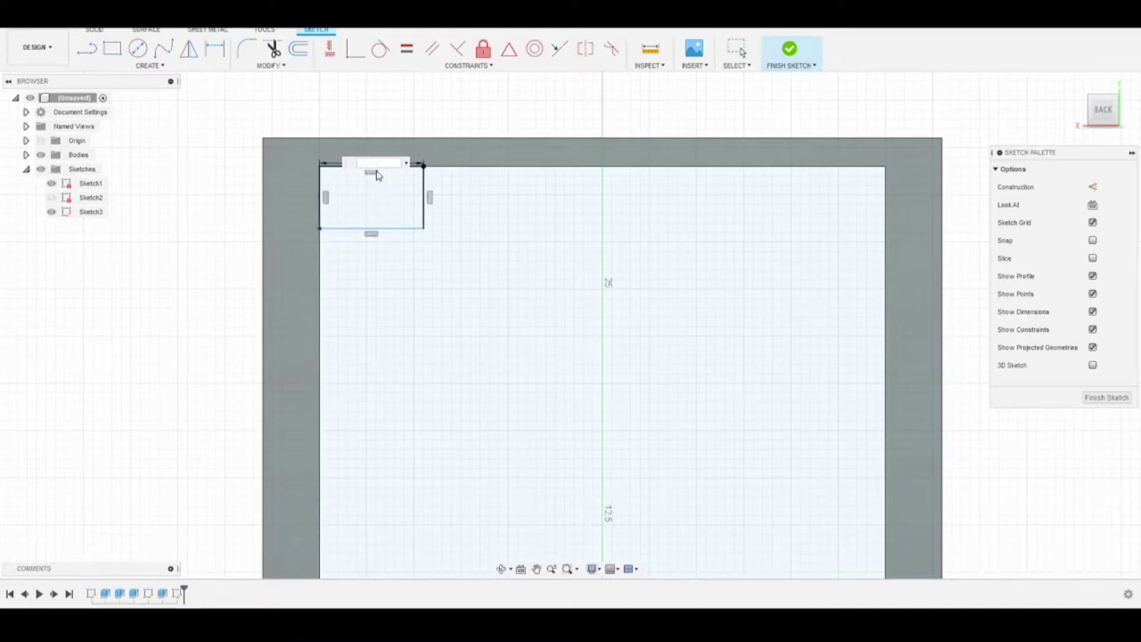
type("6")
key("Return")
- Dimension the upper-left corner rectangle's height as 6 mm
left_click(404, 167)
left_click(398, 228)
left_click(401, 198)
type("6")
key("Return")
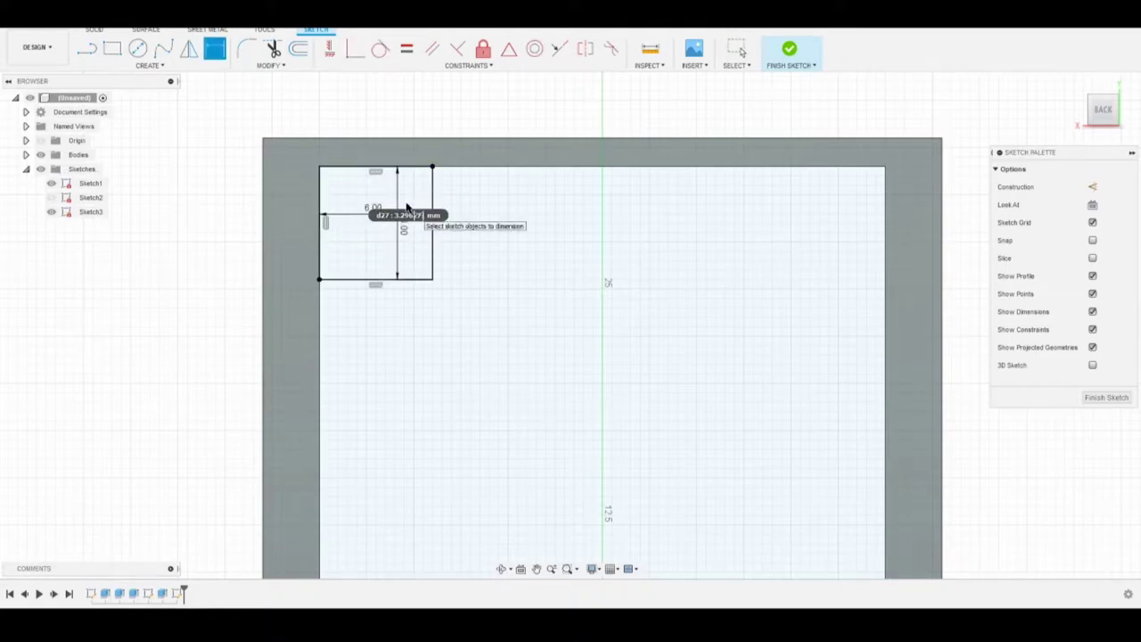
- Draw a rectangle about 3.9 mm wide in the opening's upper-right corner and set its height to 6 mm
left_click(112, 49)
left_click(810, 165)
left_click(885, 230)
key("d")
left_click(858, 170)
left_click(863, 195)
type("6")
key("Return")
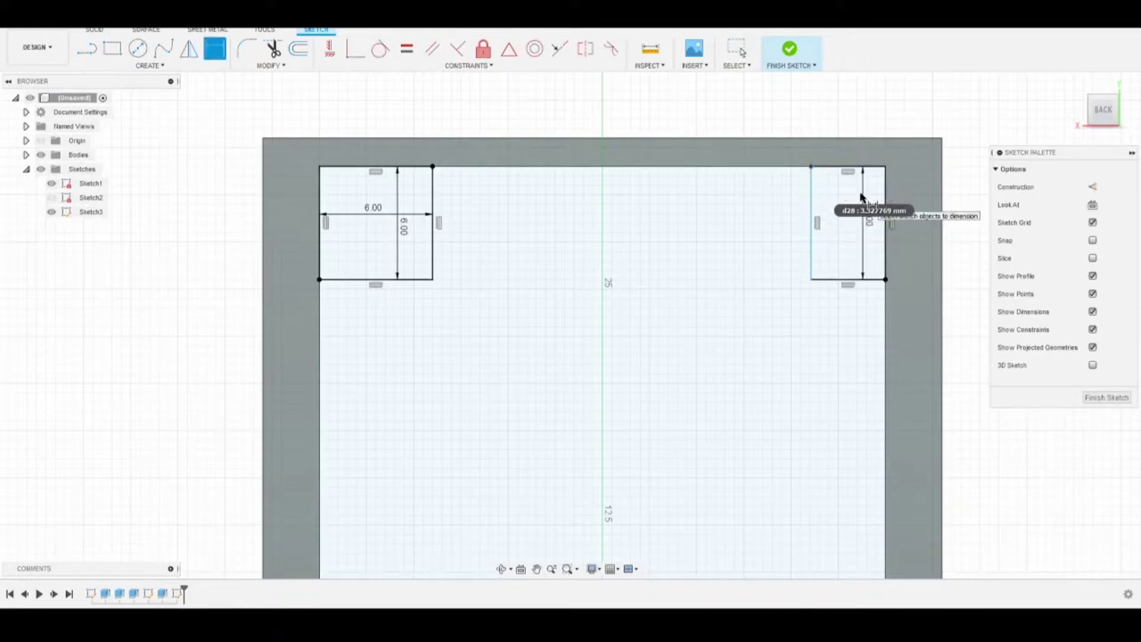
- Dimension the upper-right corner rectangle's width as 6 mm
left_click(886, 216)
left_click(811, 217)
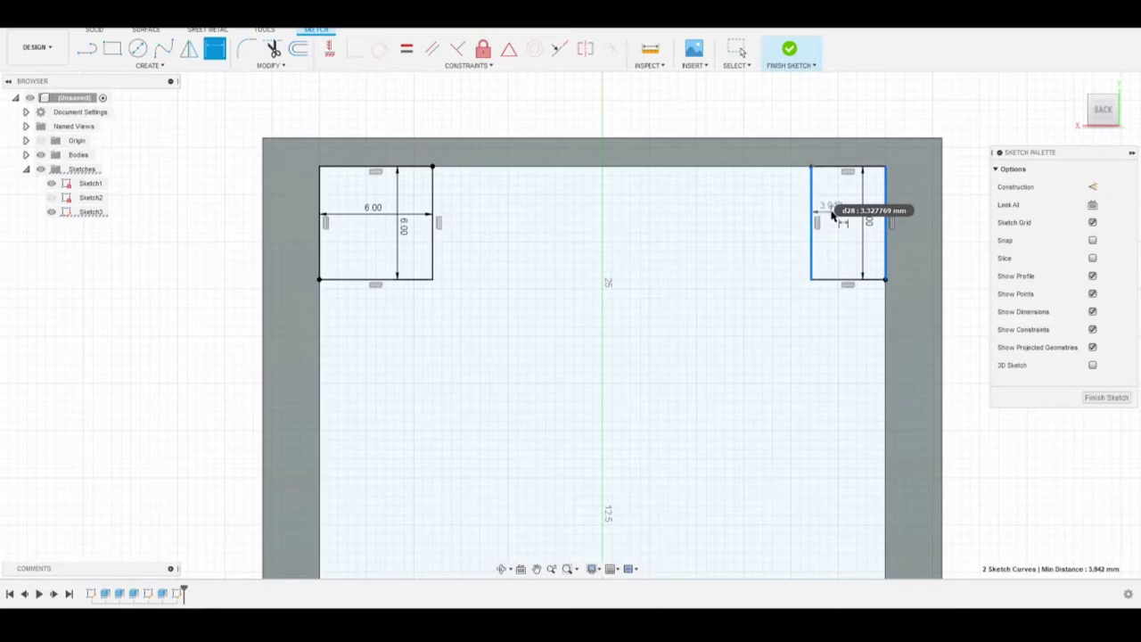
left_click(837, 218)
type("6")
key("Return")
- Move the lower-left square's width dimension clear of its height dimension and finish the sketch
scroll(876, 420, "down", 5)
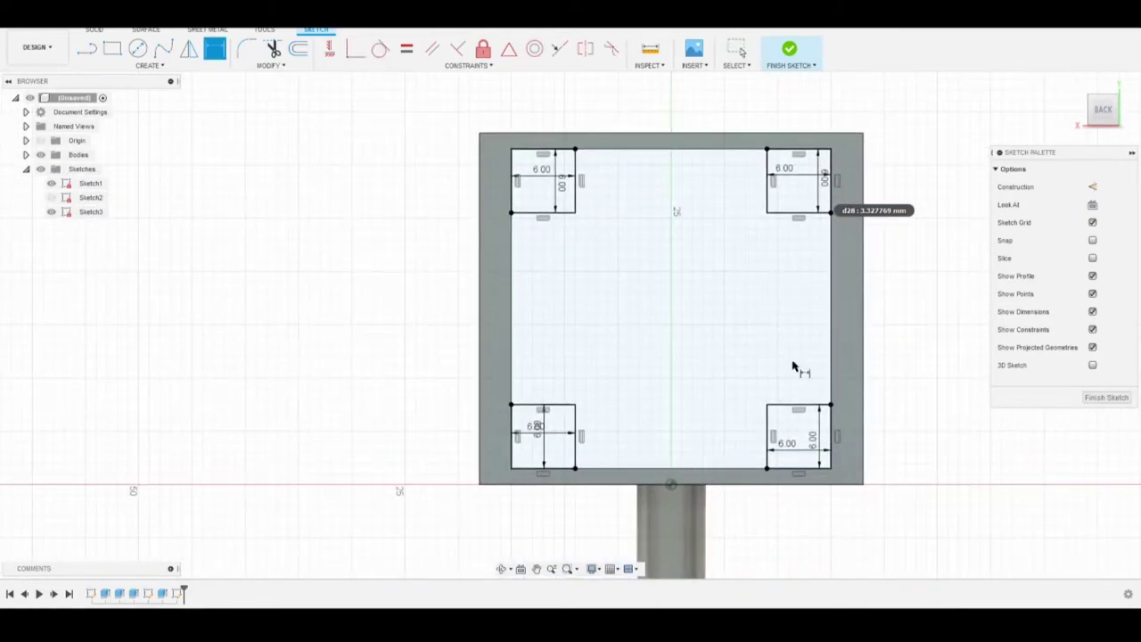
scroll(922, 365, "down", 1)
scroll(936, 372, "up", 2)
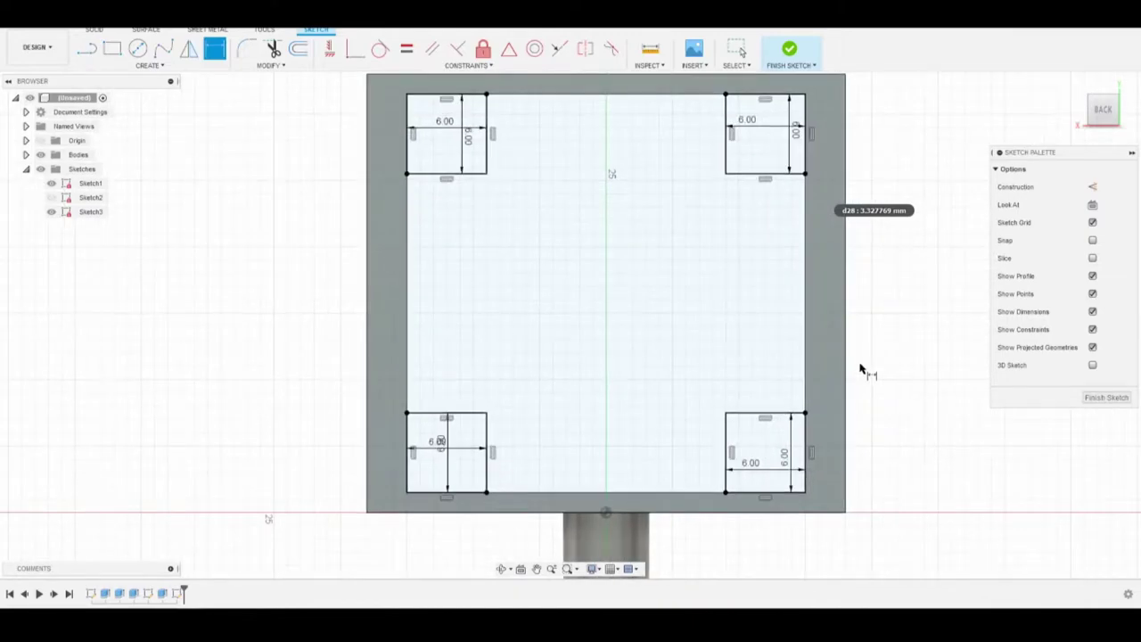
scroll(883, 373, "up", 1)
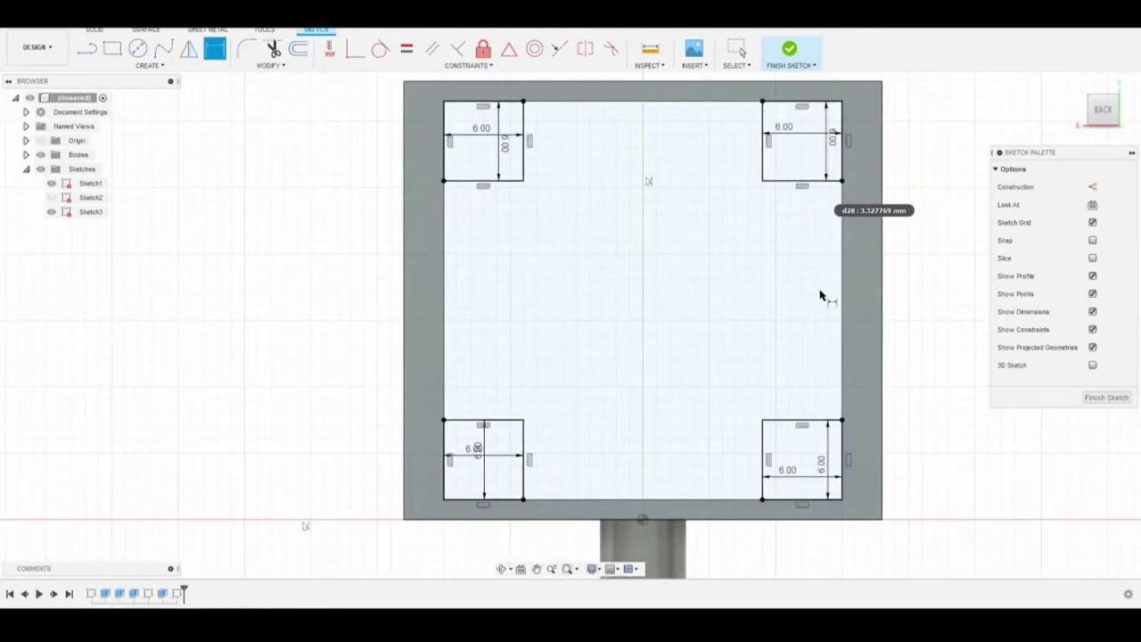
left_click_drag(466, 463, 470, 487)
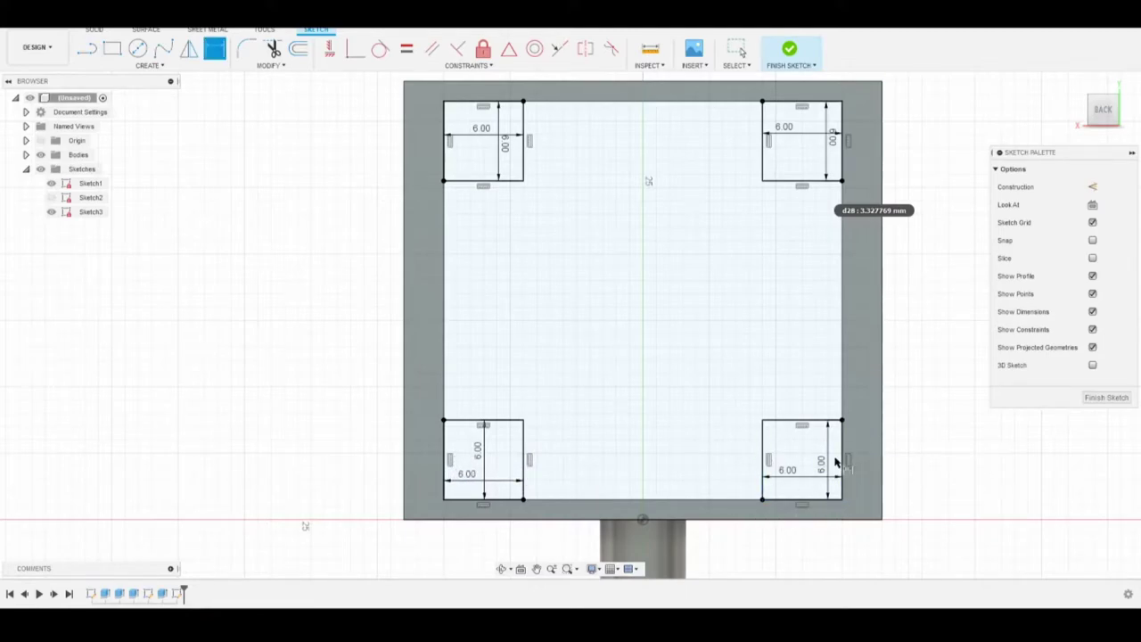
left_click(1106, 397)
- Extrude the frame's back face profile and the four corner squares 1 mm outward with Join
middle_click_drag(929, 280, 902, 301, "shift")
left_click(112, 48)
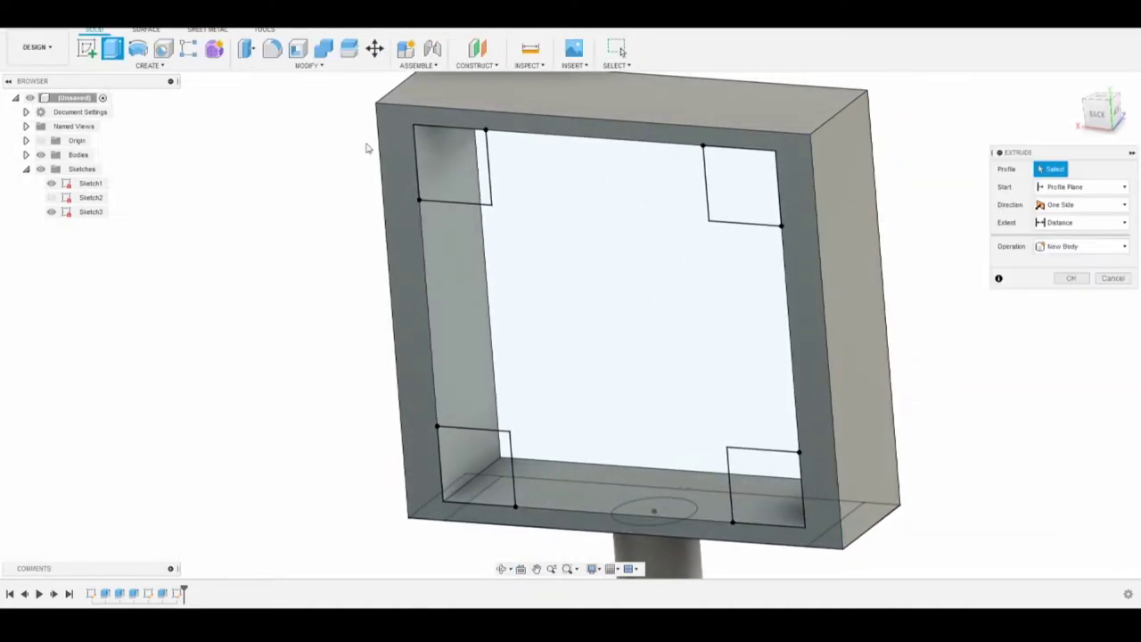
left_click(398, 161)
left_click(453, 367)
left_click(468, 463)
left_click(579, 495)
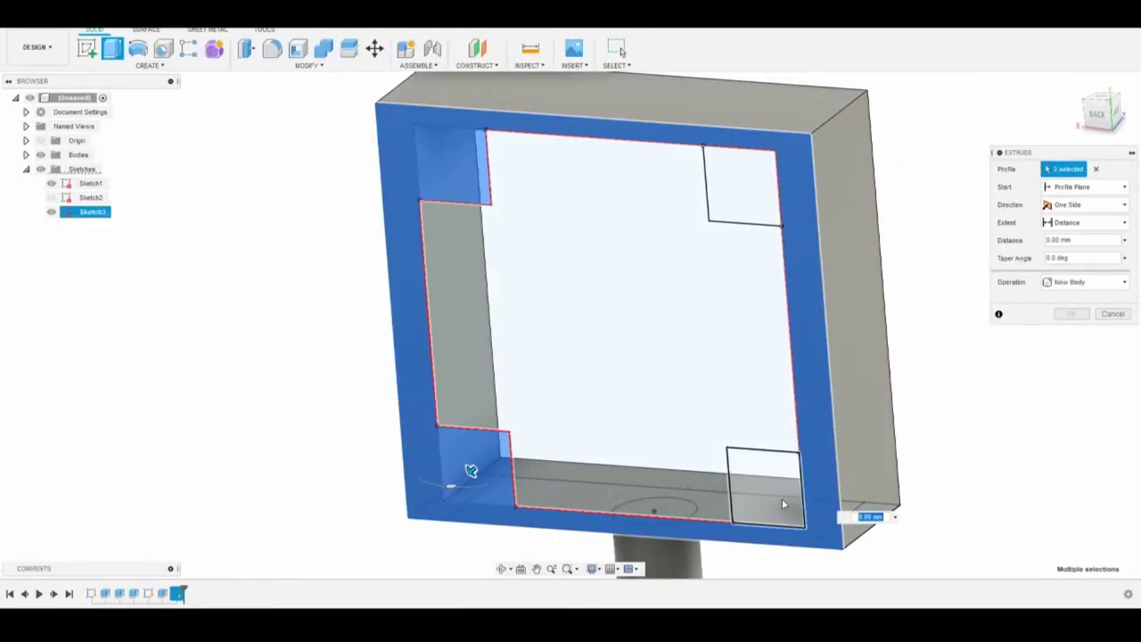
left_click(764, 489)
left_click(737, 218)
type("1")
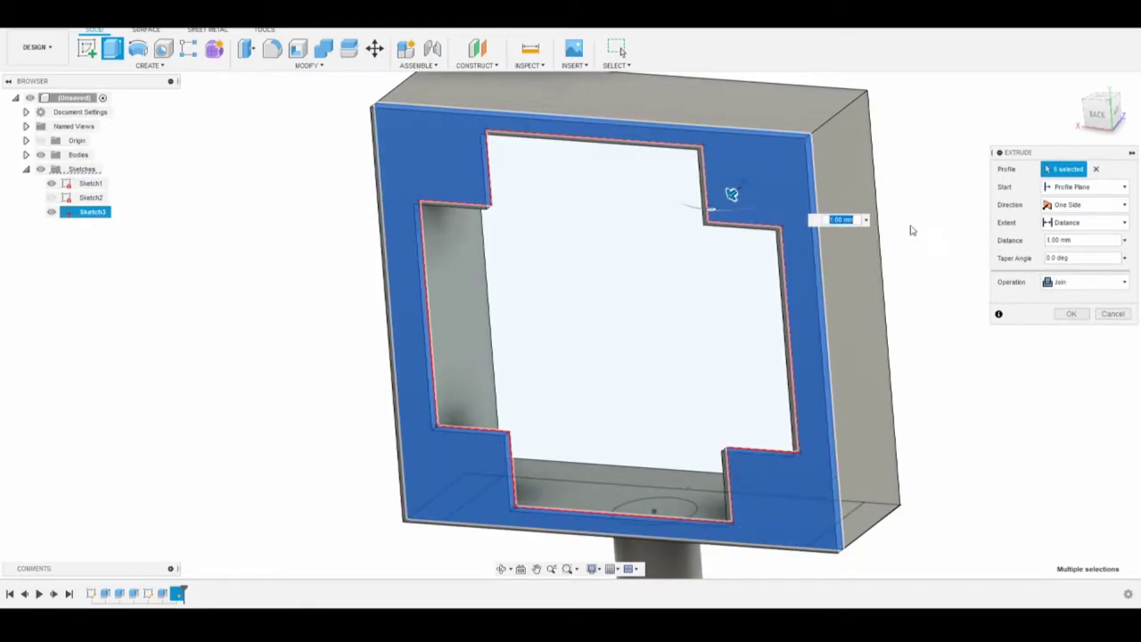
middle_click_drag(908, 254, 818, 257, "shift")
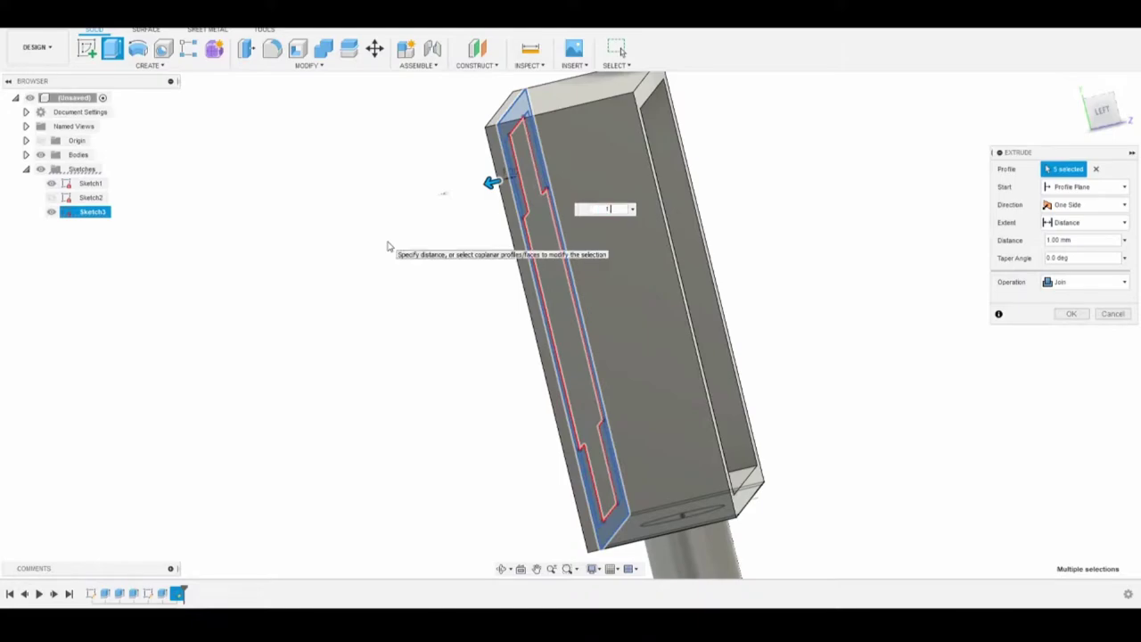
key("Return")
- View the frame straight on from the front and reopen the corner squares' sketch for editing
mouse_move(483, 275)
middle_mouse_down("shift")
mouse_move(476, 247)
mouse_move(636, 283)
mouse_move(607, 282)
mouse_move(904, 241)
middle_mouse_up("shift")
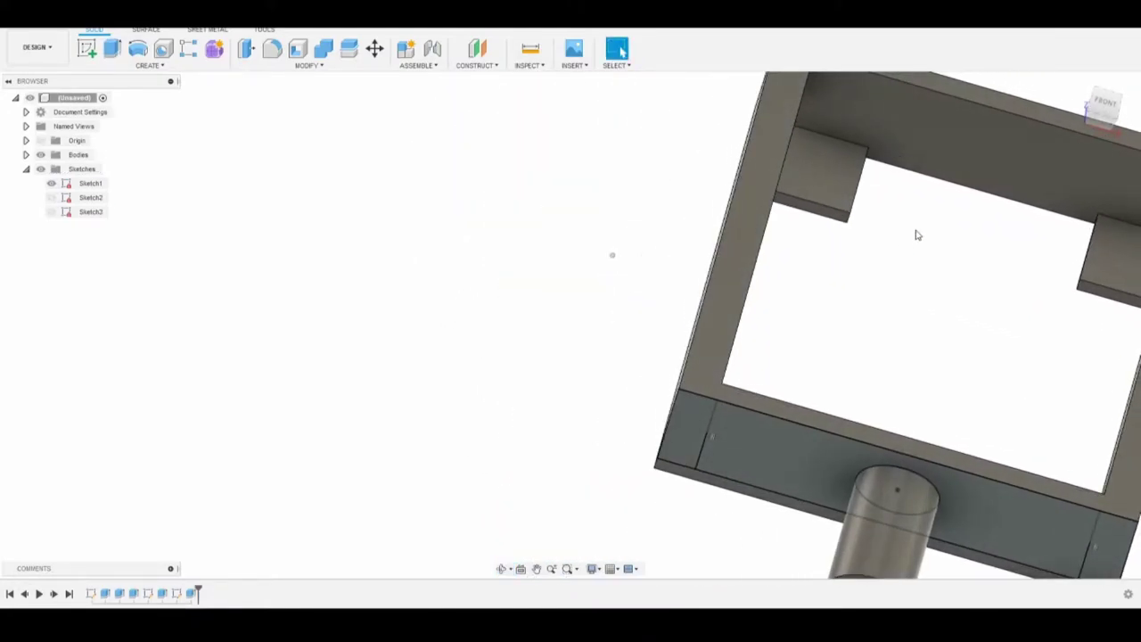
mouse_move(991, 311)
middle_mouse_down("shift")
mouse_move(754, 395)
mouse_move(775, 372)
mouse_move(785, 267)
mouse_move(776, 411)
middle_mouse_up("shift")
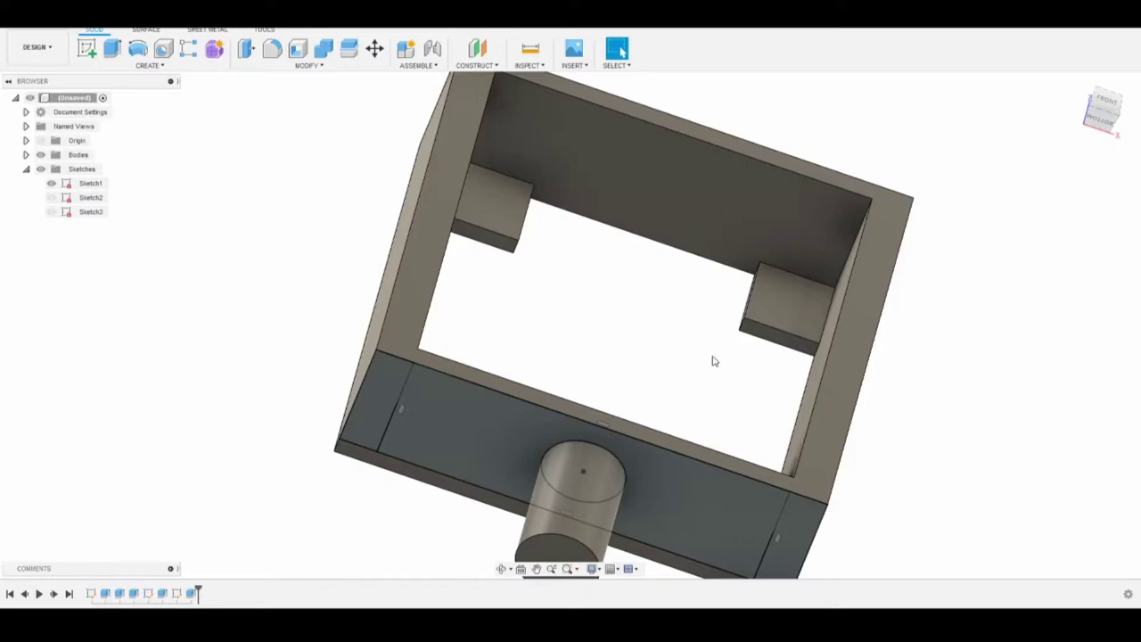
middle_click_drag(710, 303, 695, 323, "shift")
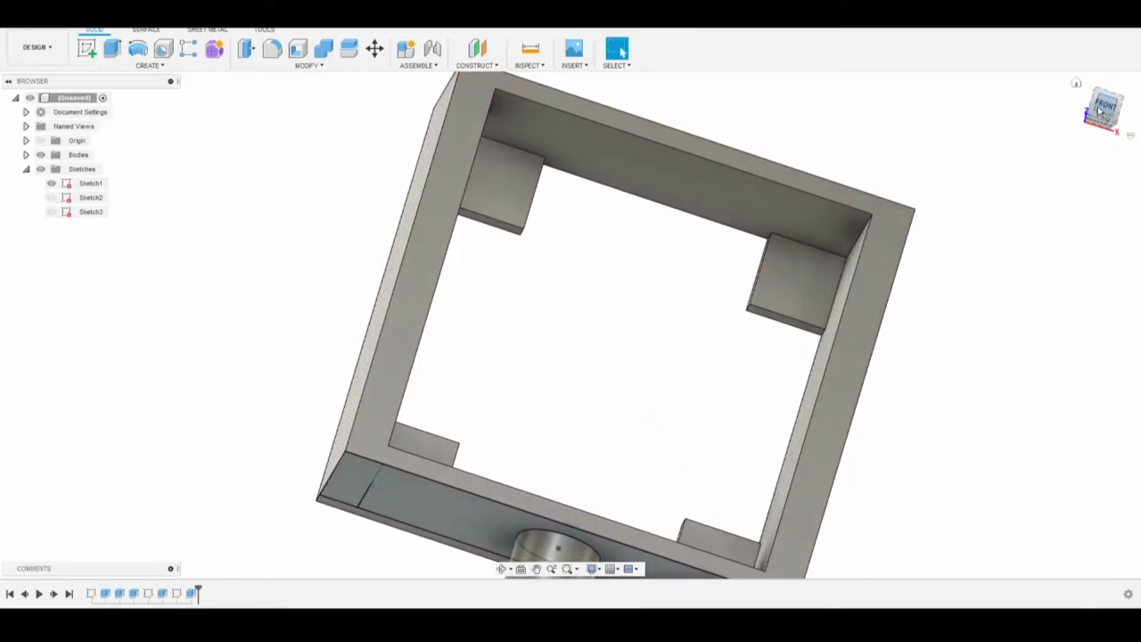
left_click(1100, 111)
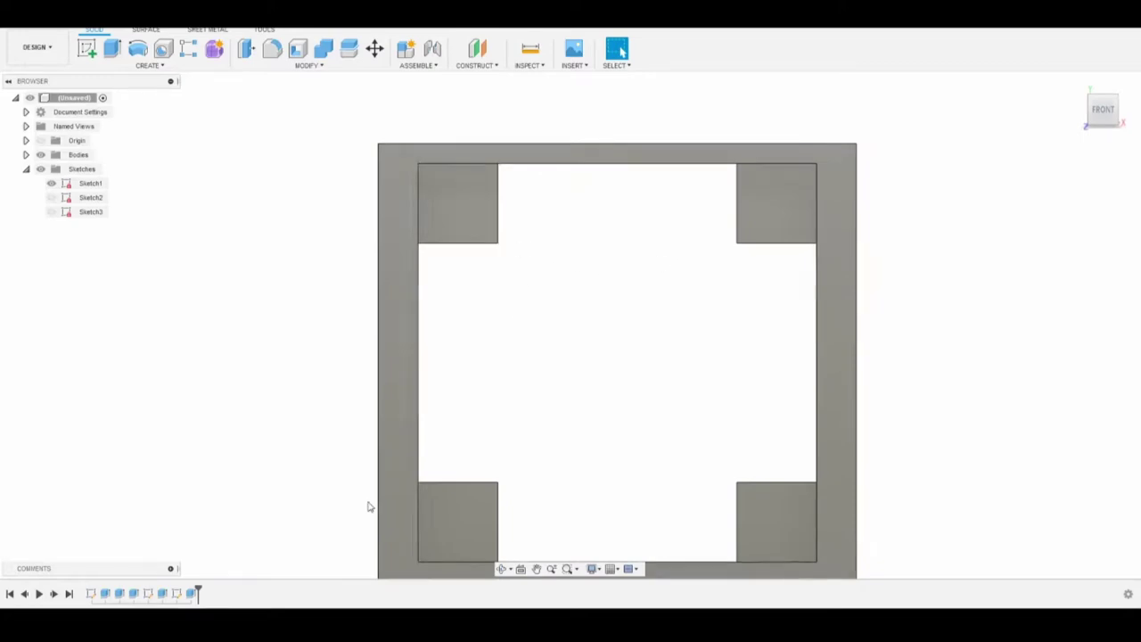
right_click(178, 593)
left_click(222, 483)
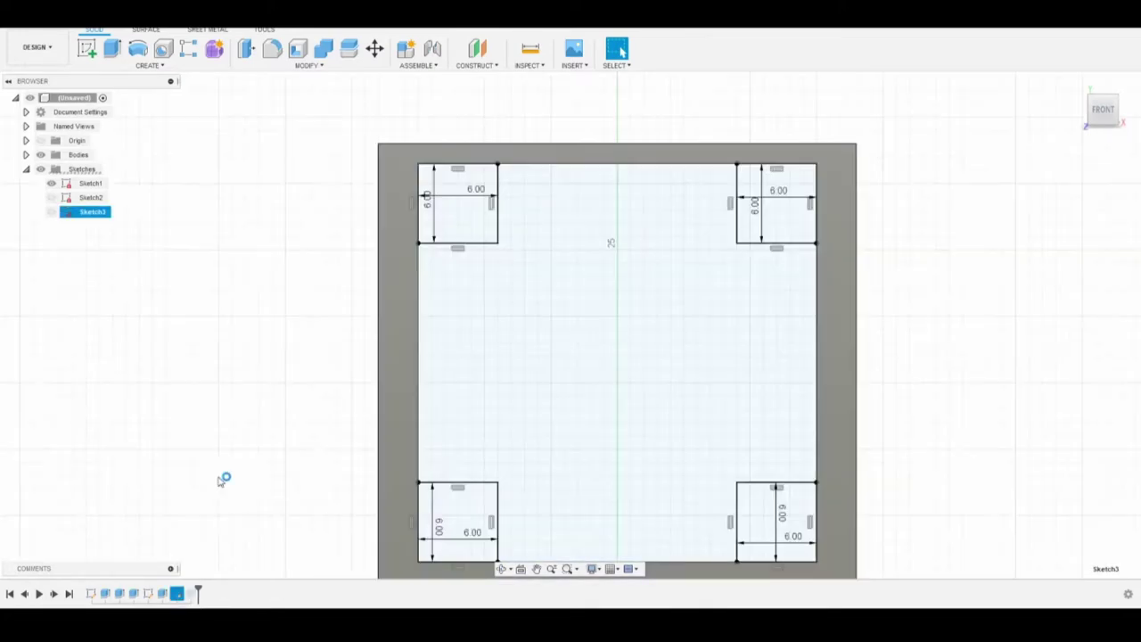